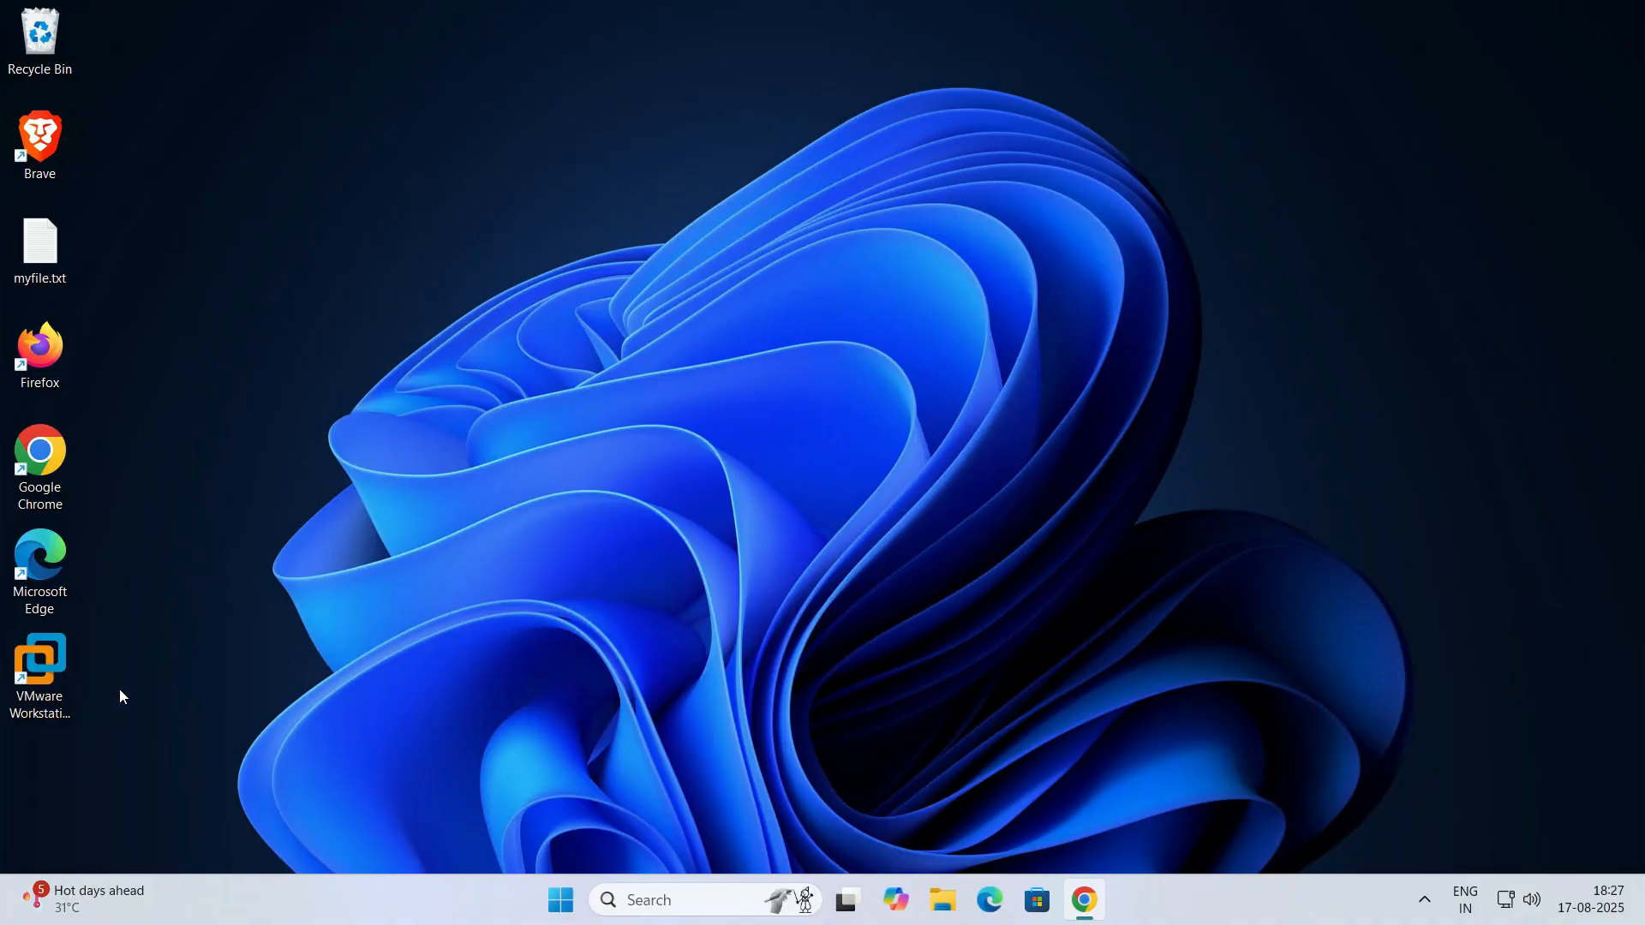
Launch VMware Workstation, check the Ubuntu Desktop download page in Chrome, and return to VMware Workstation
{"action": "left_click", "coordinate": [53, 667]}
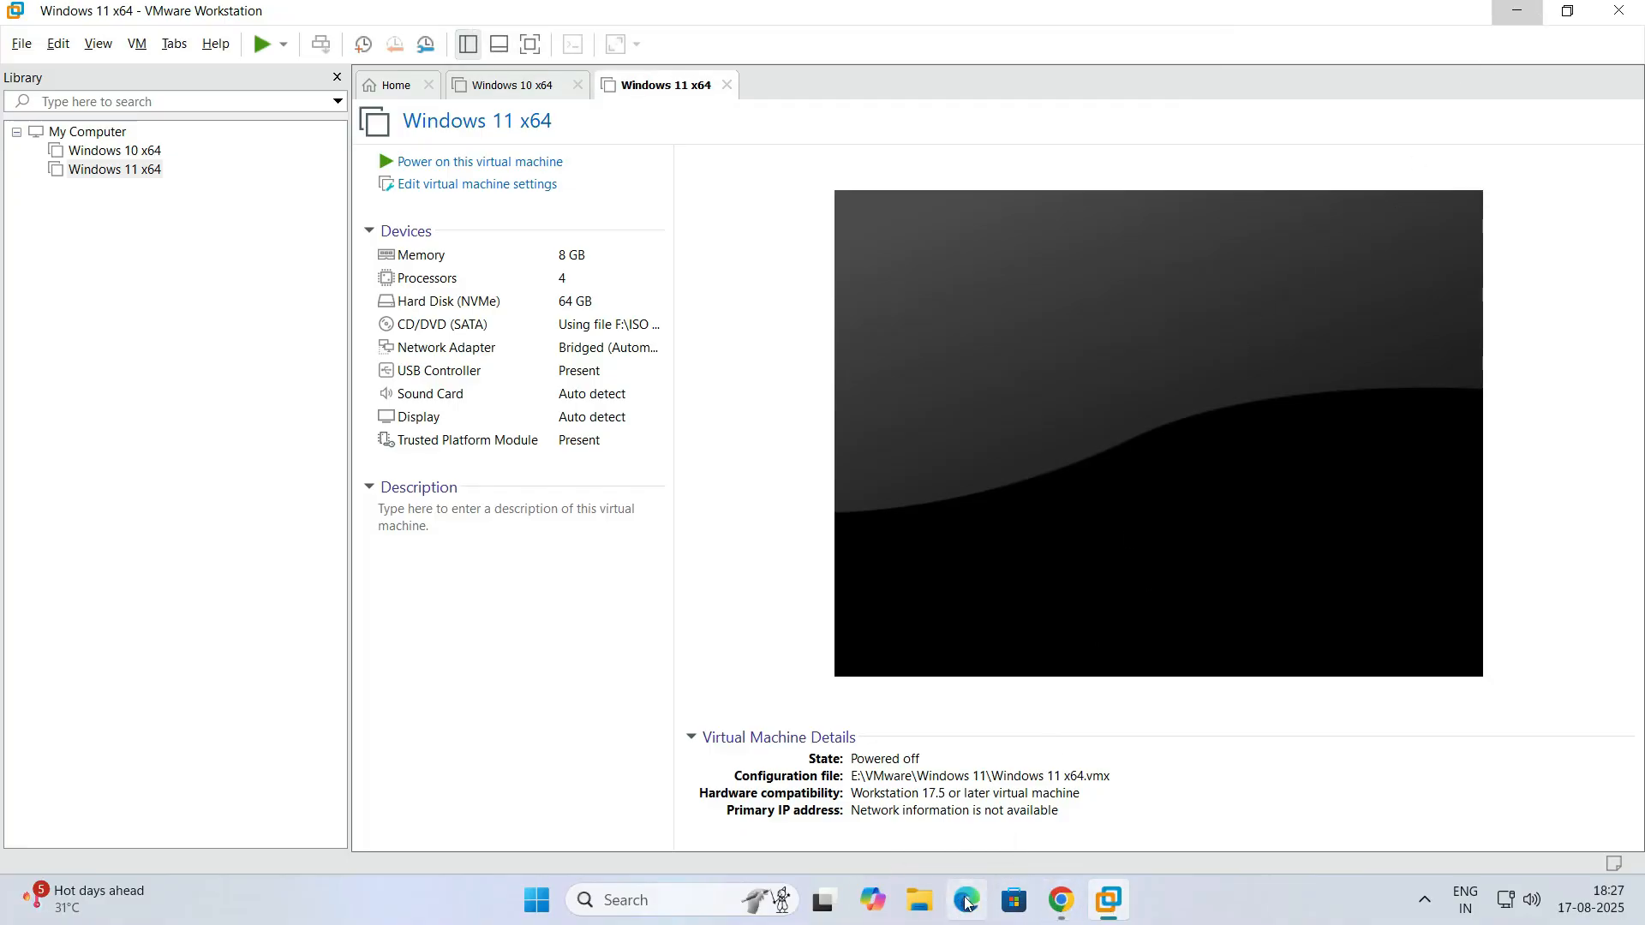
{"action": "left_click", "coordinate": [1515, 13]}
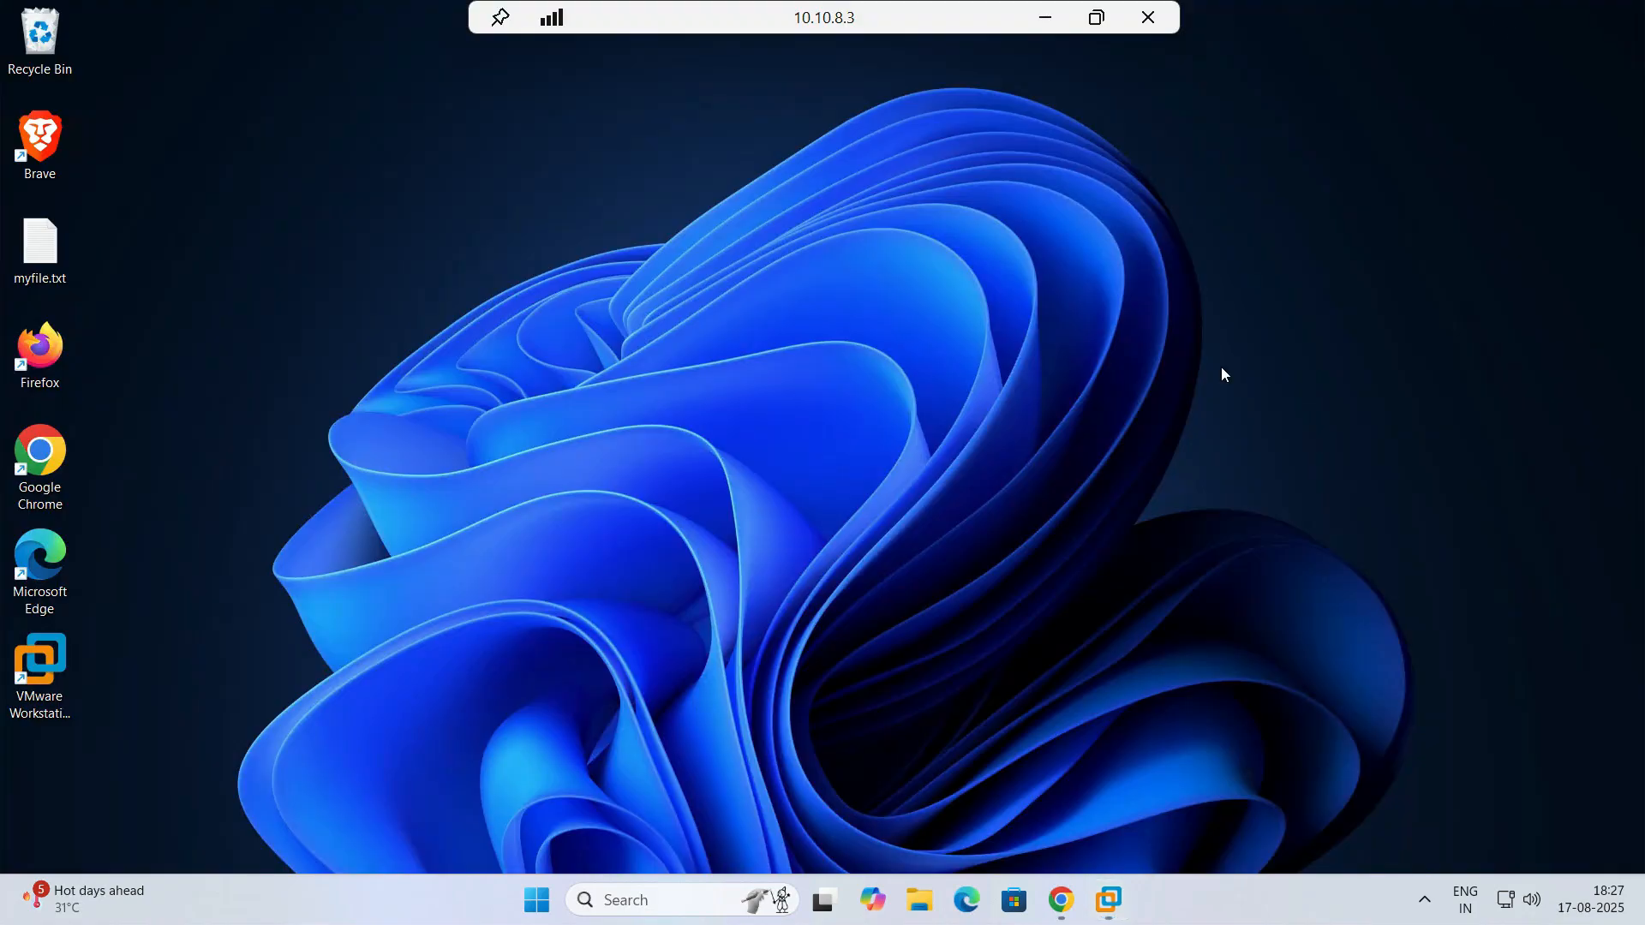
{"action": "left_click", "coordinate": [1083, 891]}
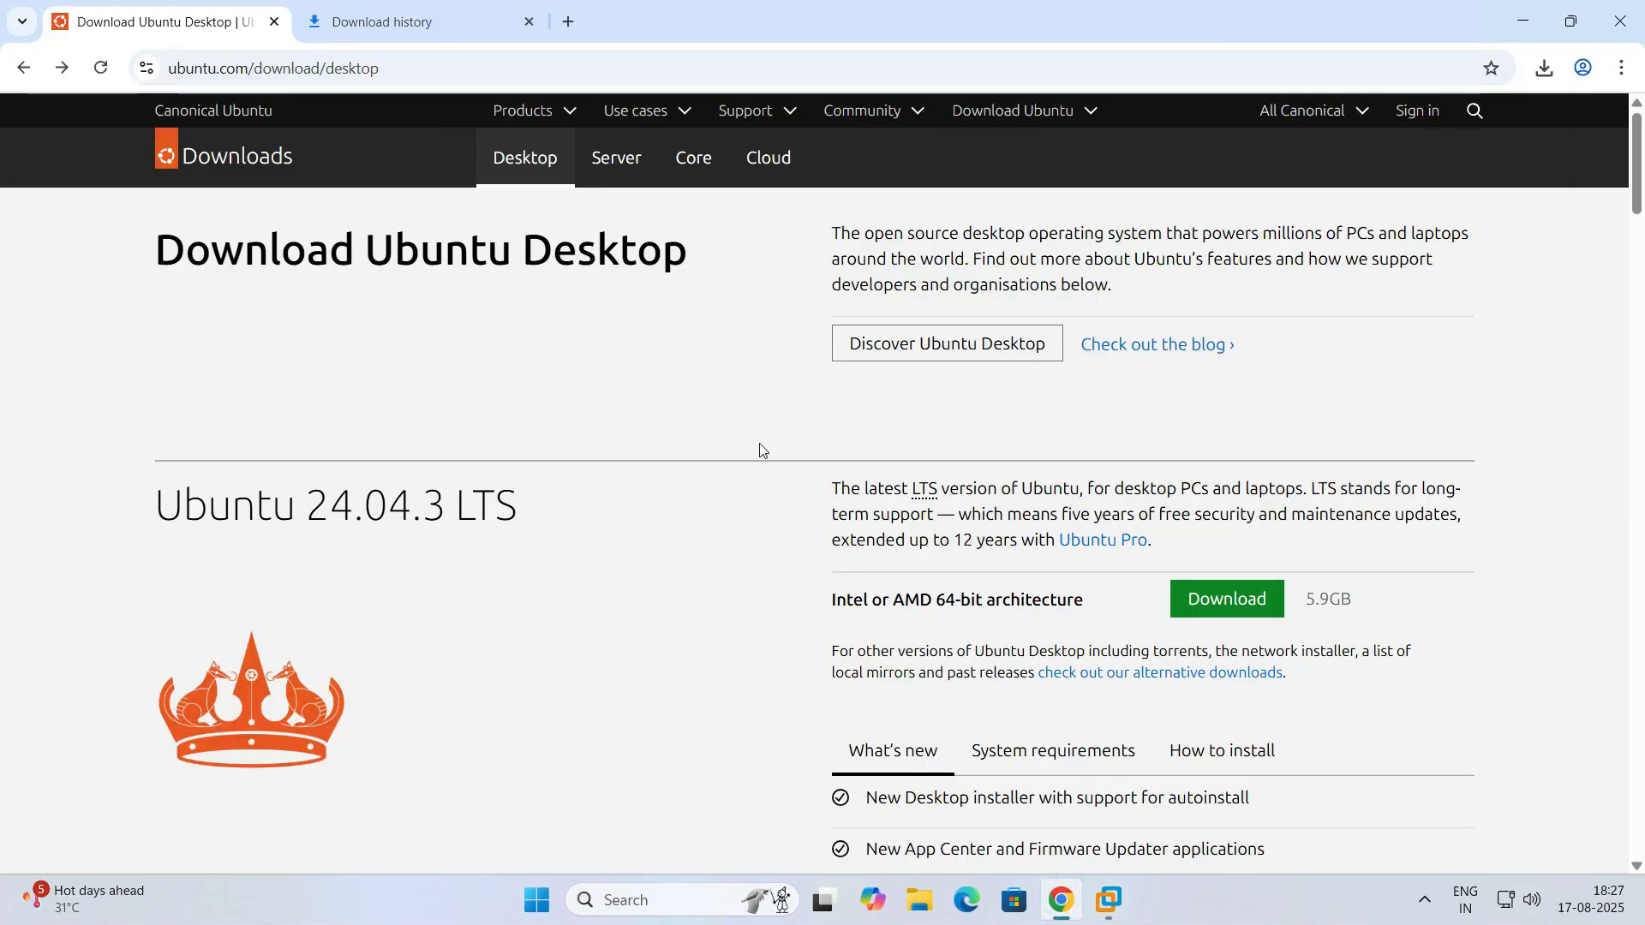
{"action": "left_click", "coordinate": [1520, 12]}
{"action": "left_click", "coordinate": [1109, 900]}
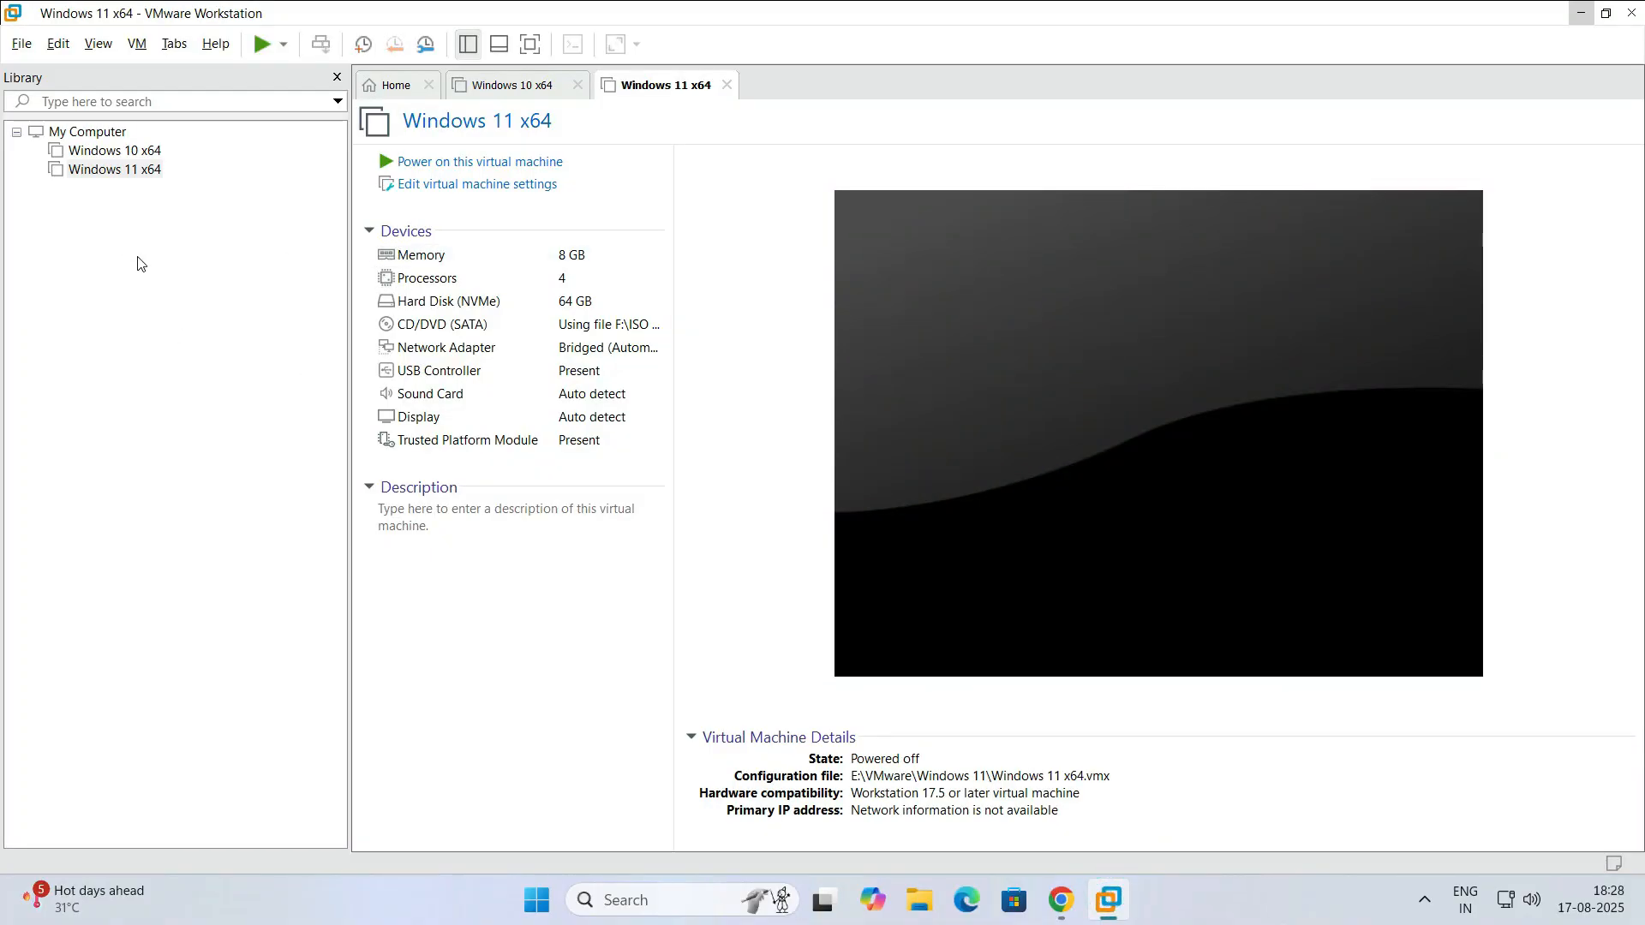
Start a new virtual machine with the Typical configuration and choose to install the operating system later
{"action": "left_click", "coordinate": [115, 352]}
{"action": "left_click", "coordinate": [241, 379]}
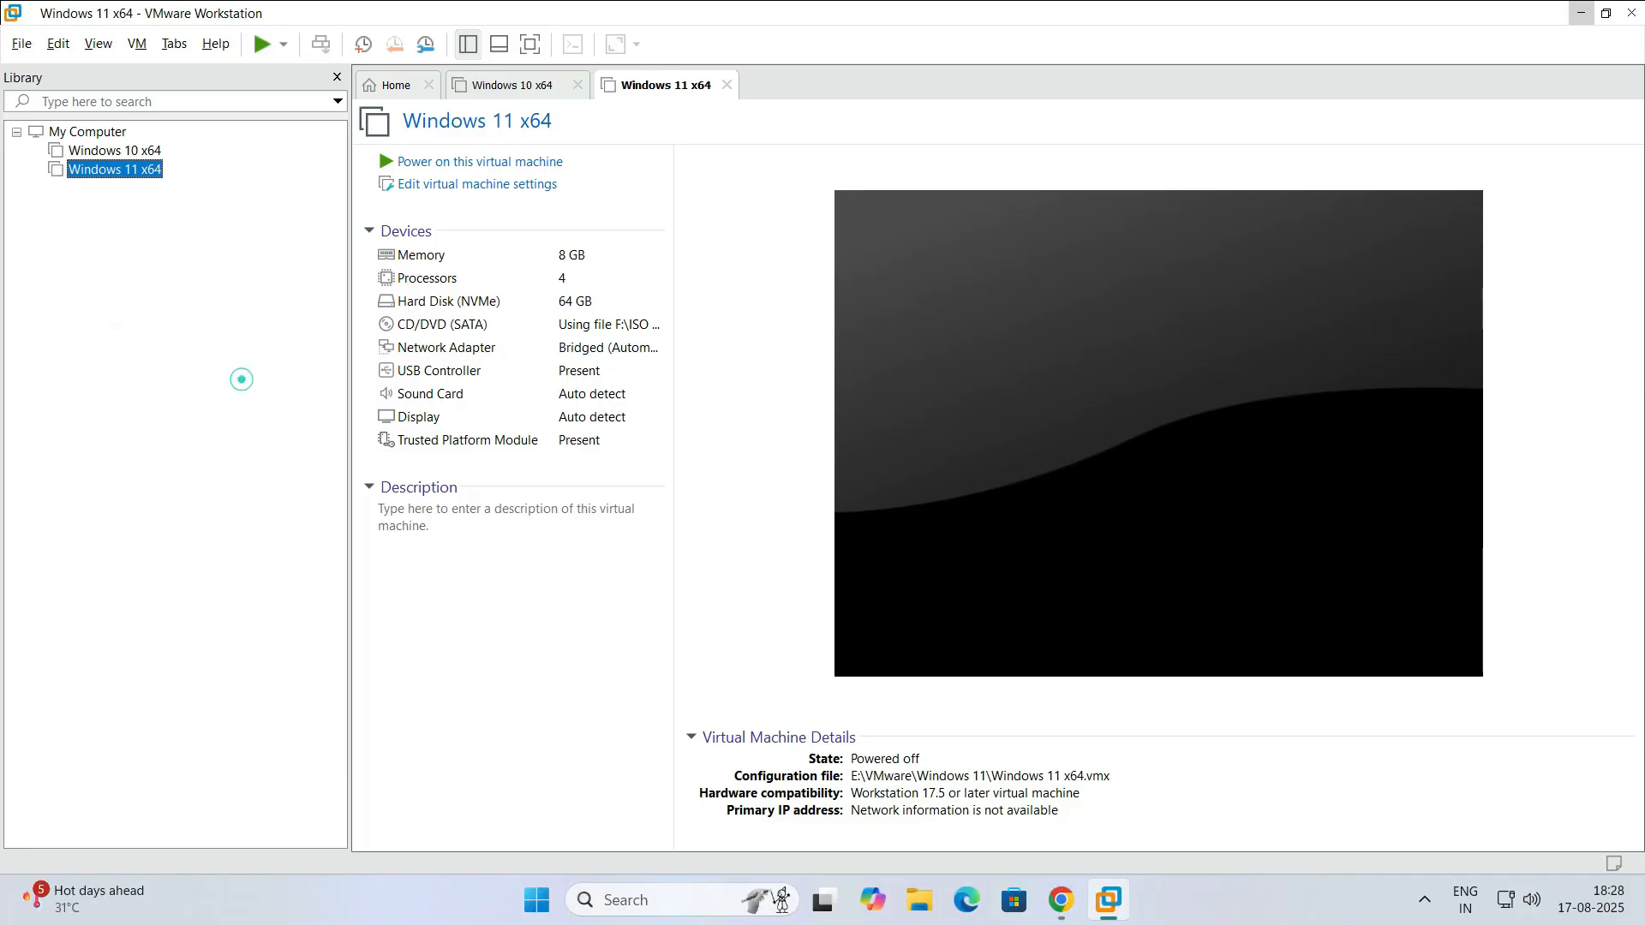
{"action": "left_click", "coordinate": [22, 44]}
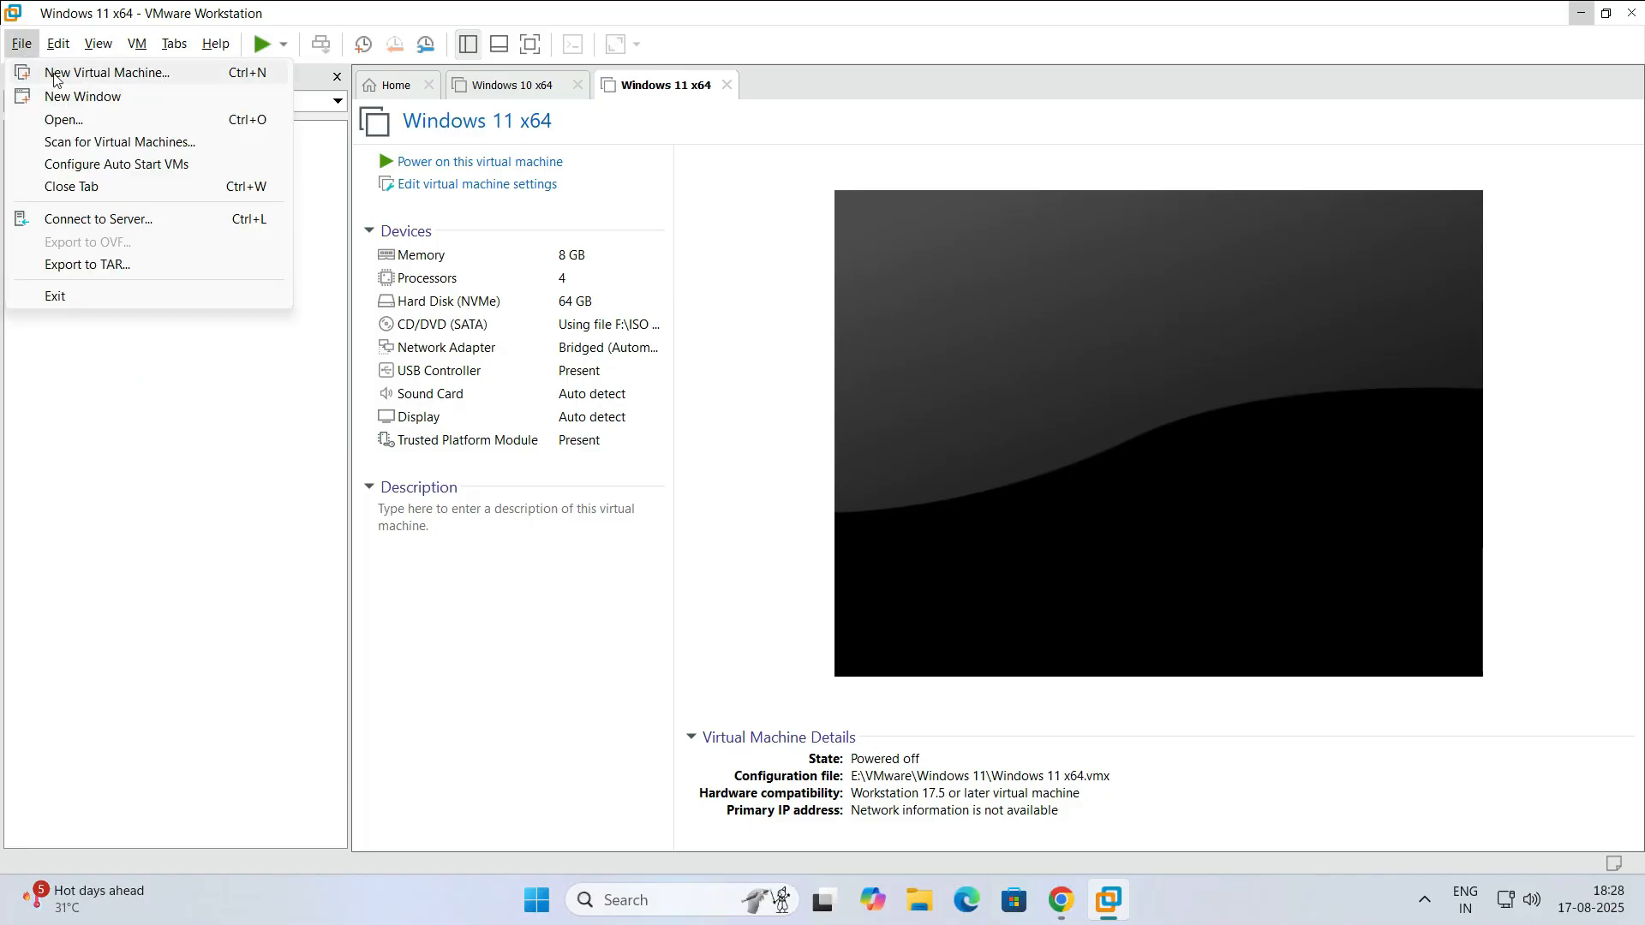
{"action": "left_click", "coordinate": [169, 76]}
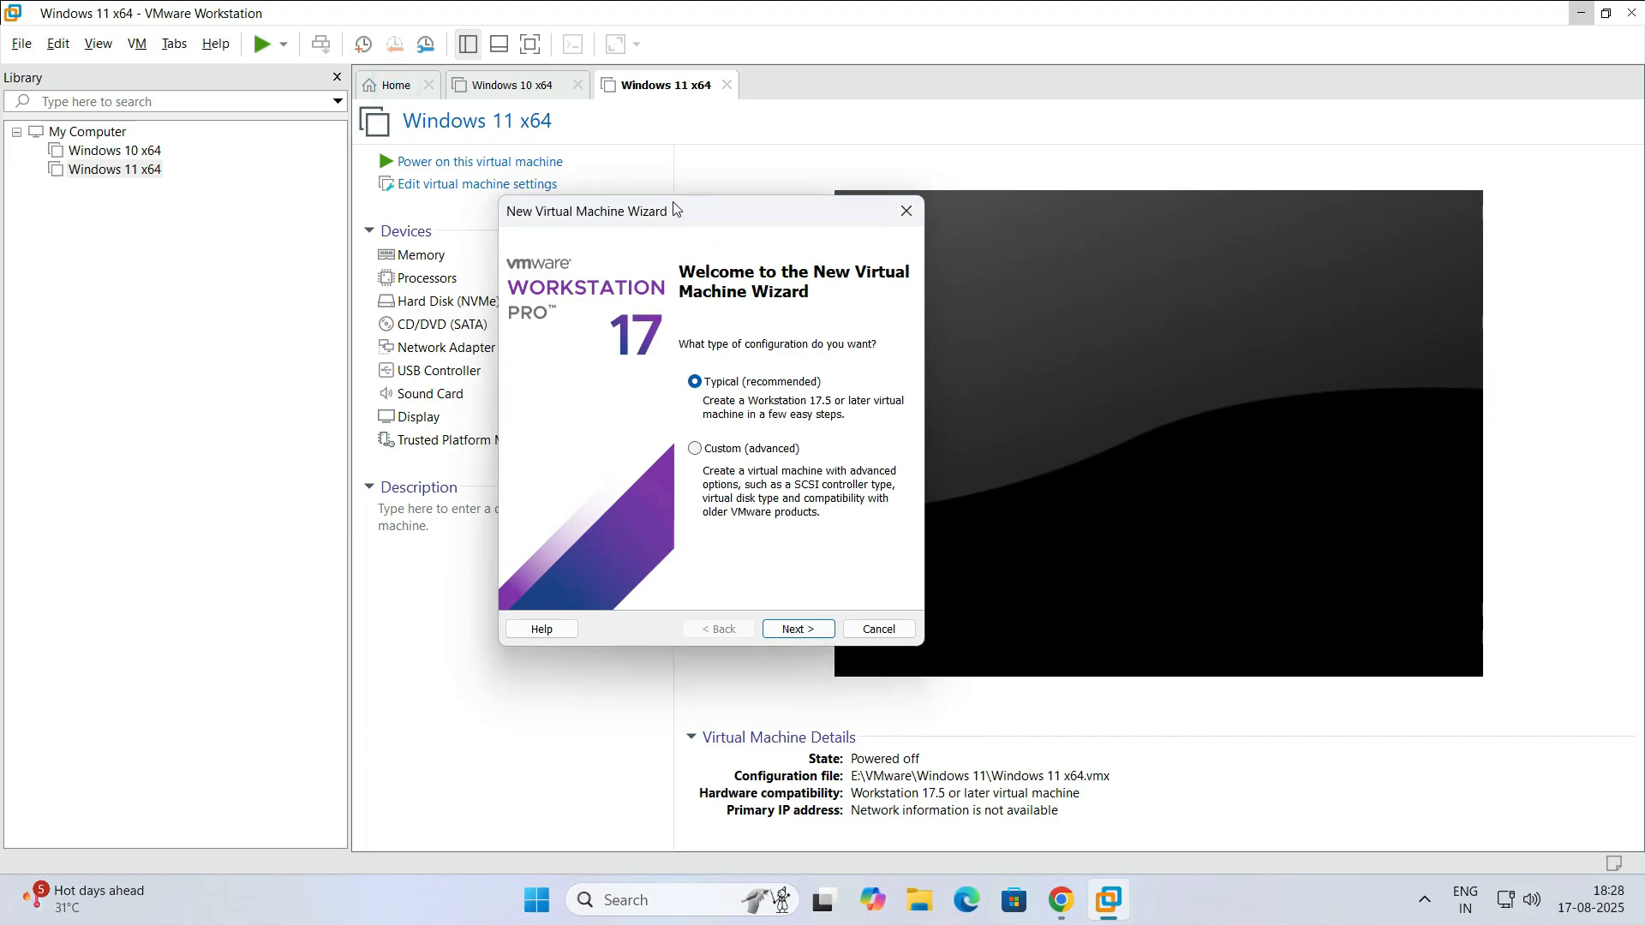
{"action": "left_click_drag", "start_coordinate": [672, 203], "coordinate": [617, 182]}
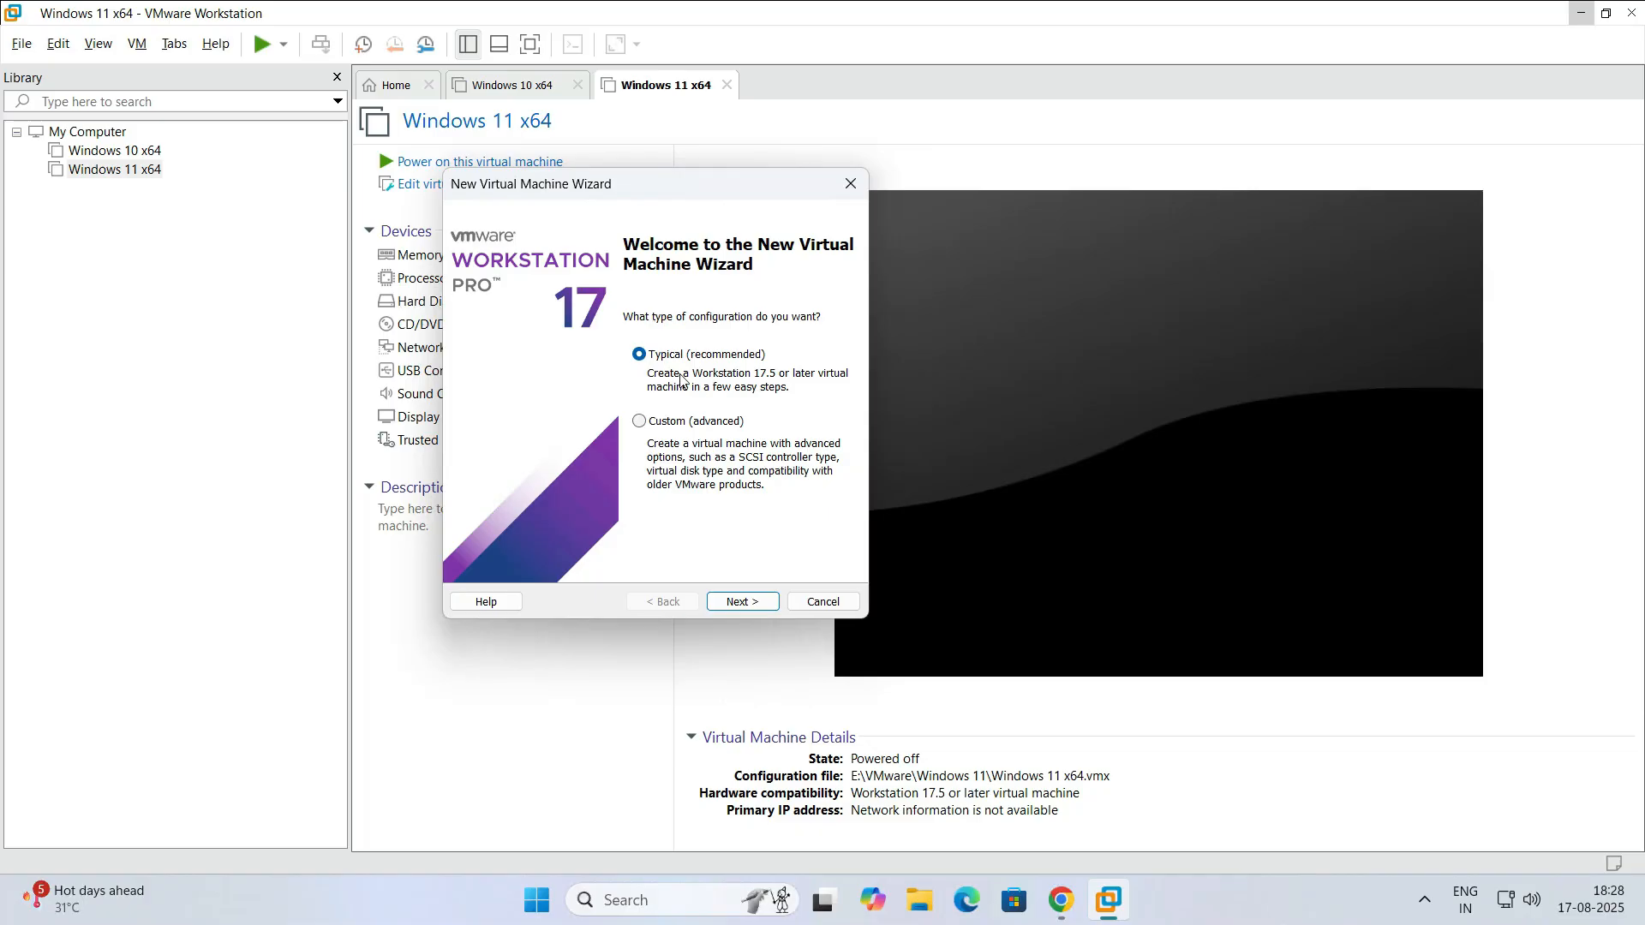
{"action": "left_click", "coordinate": [745, 602]}
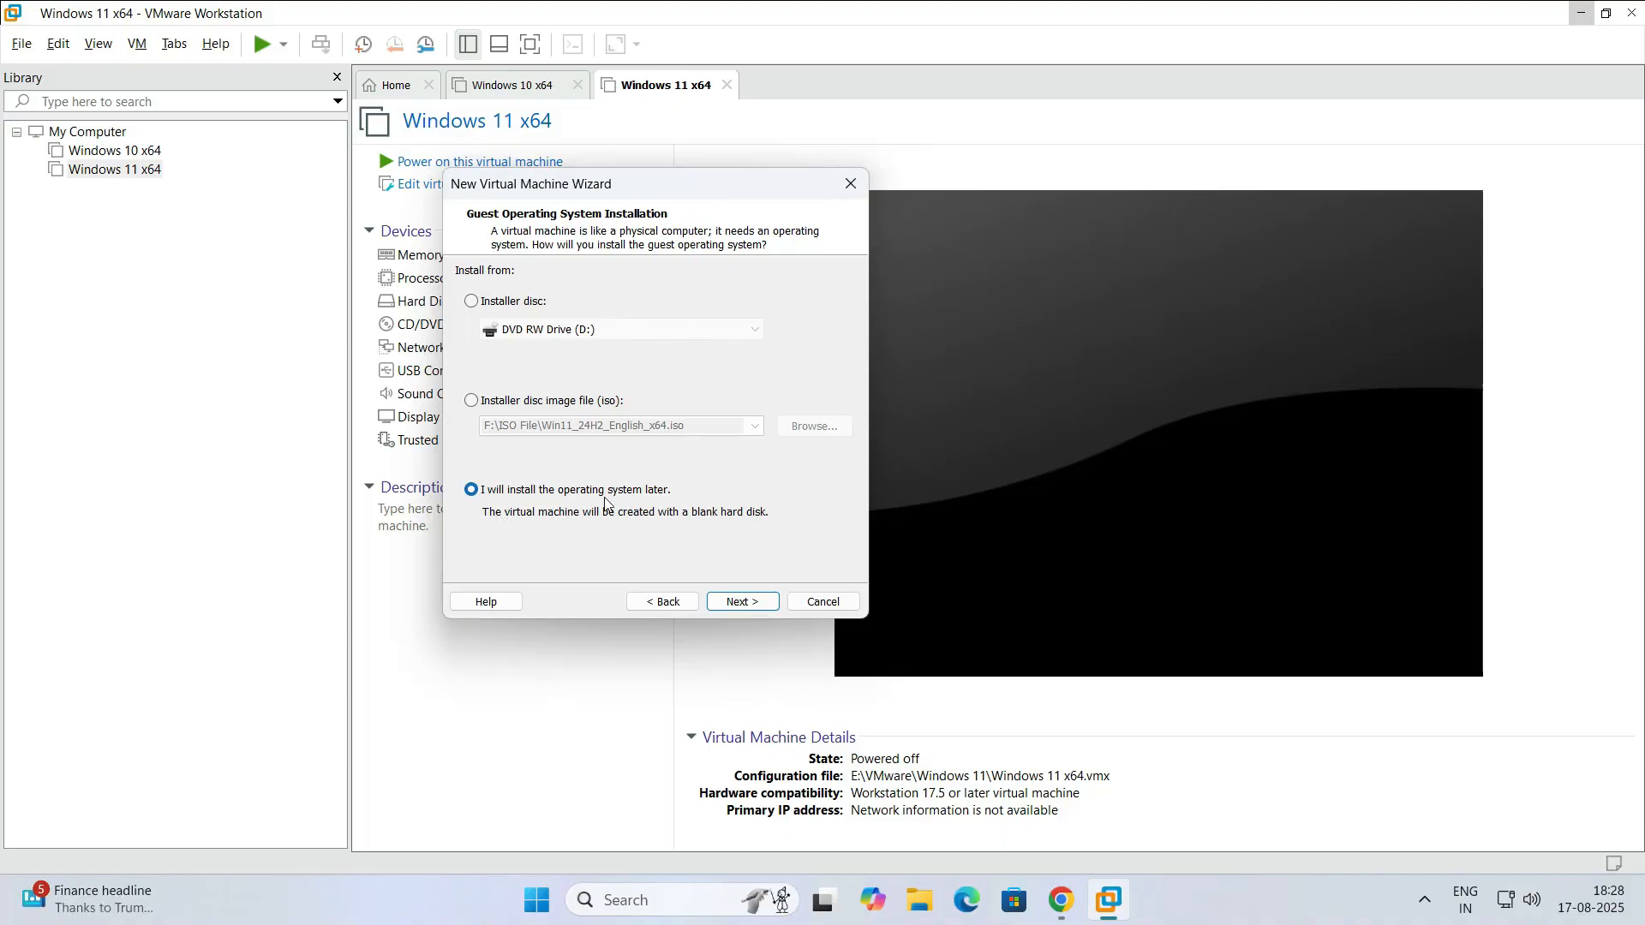
{"action": "left_click", "coordinate": [732, 602]}
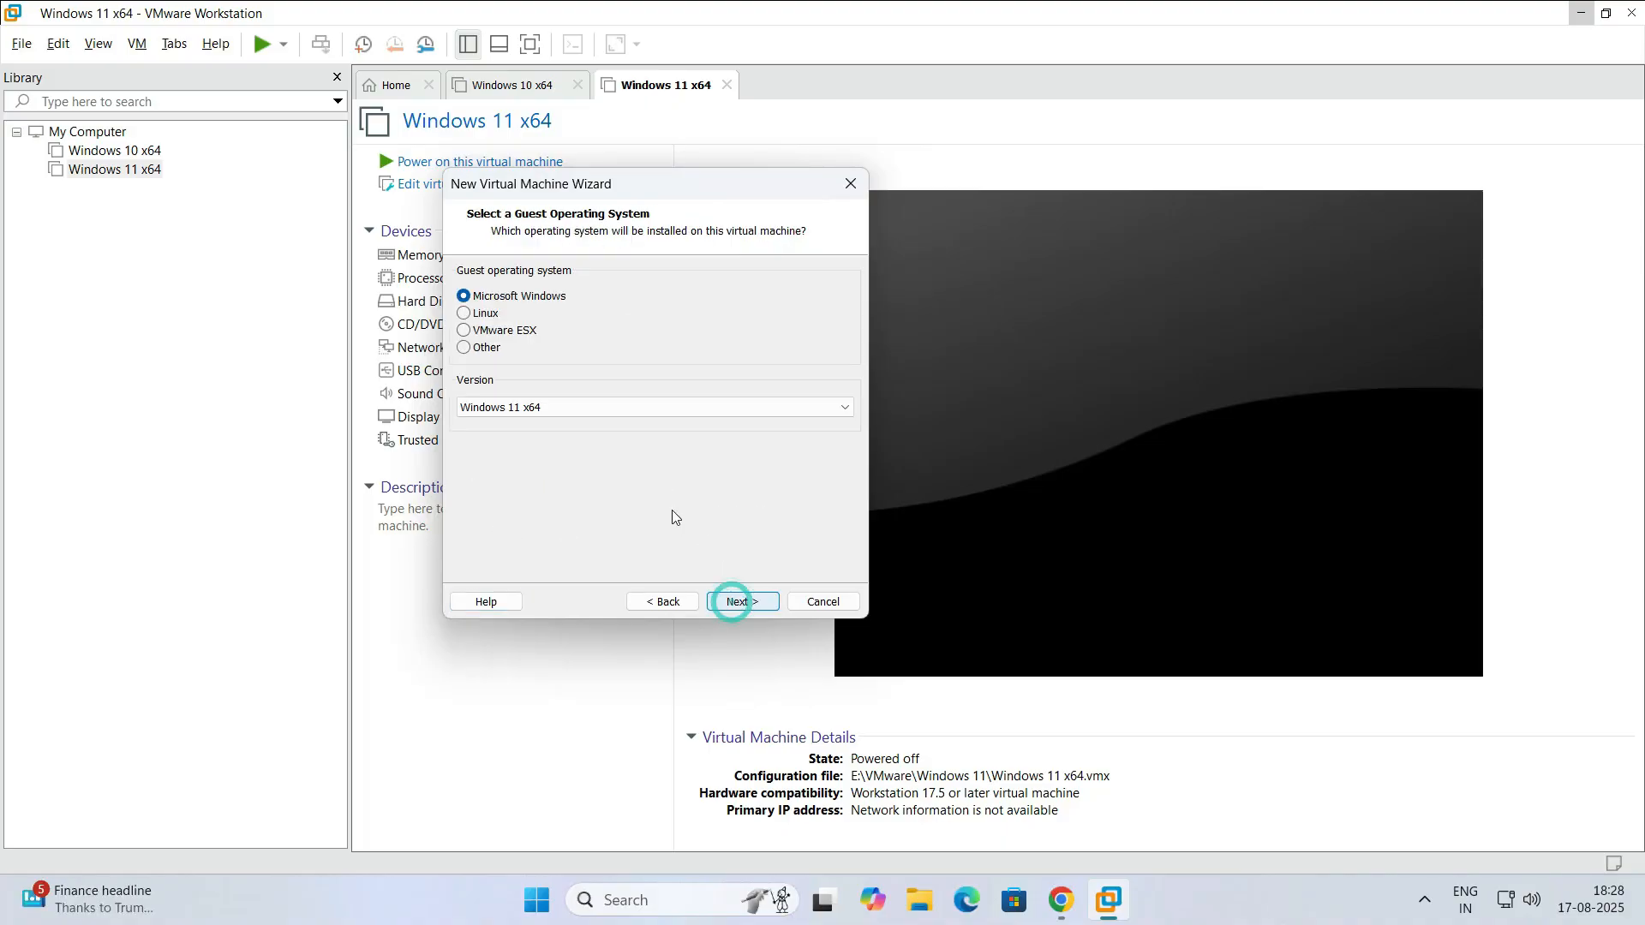
Set the guest operating system to Linux with the version Ubuntu 64-bit
{"action": "left_click", "coordinate": [468, 314]}
{"action": "left_click", "coordinate": [635, 408]}
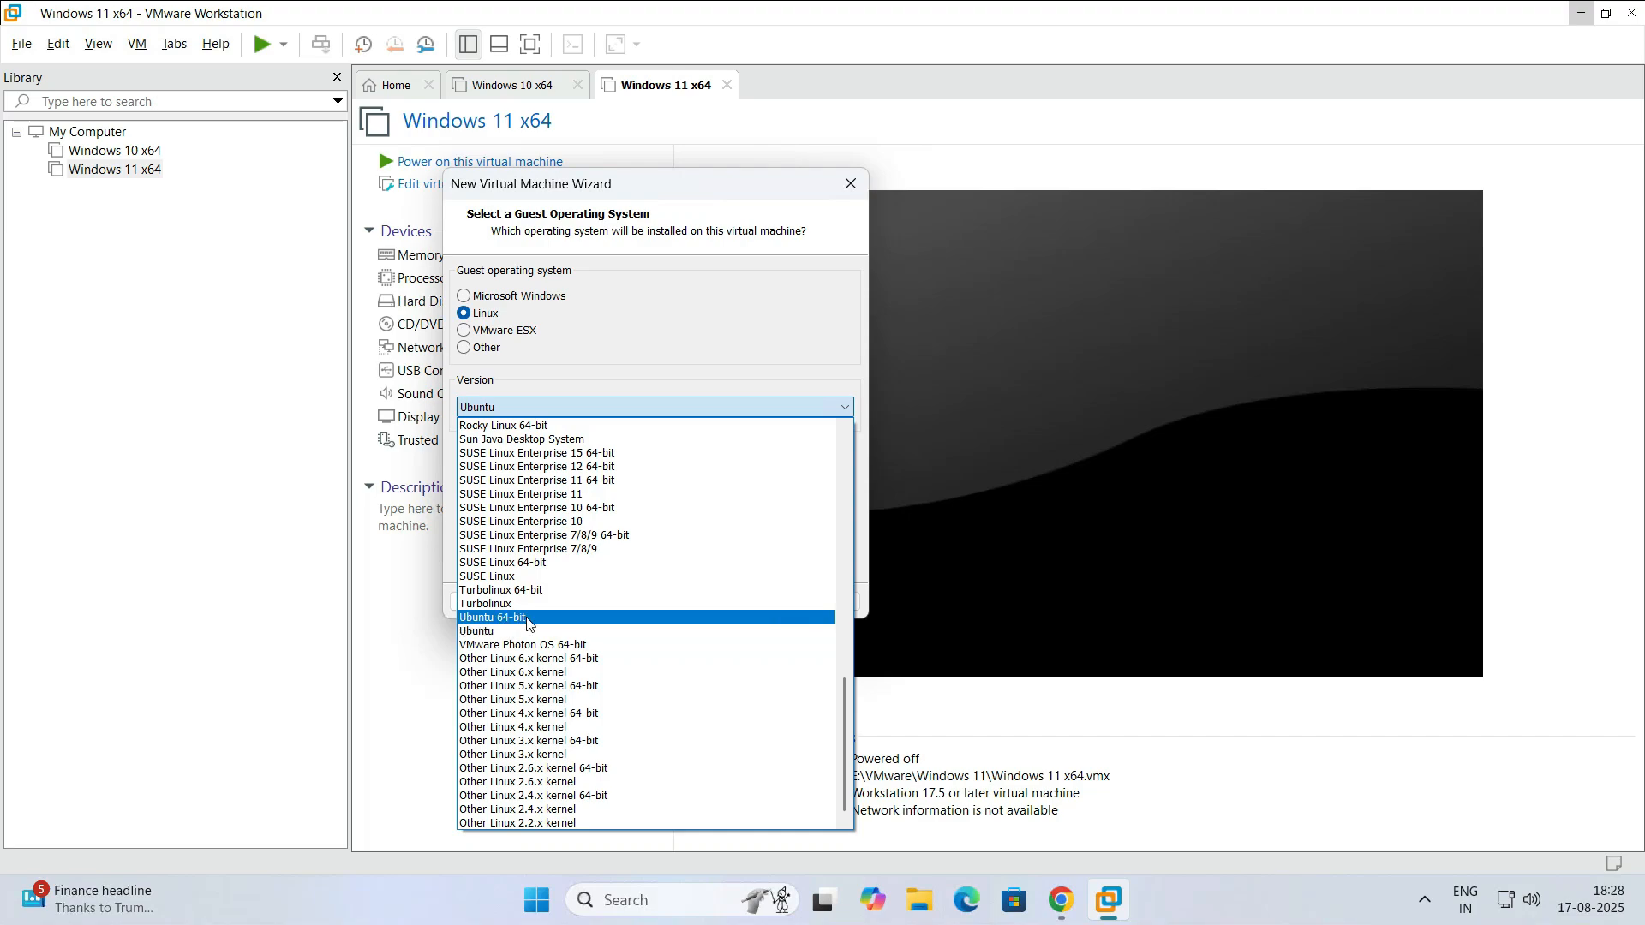
{"action": "scroll", "coordinate": [595, 525], "scroll_direction": "up", "scroll_amount": 1}
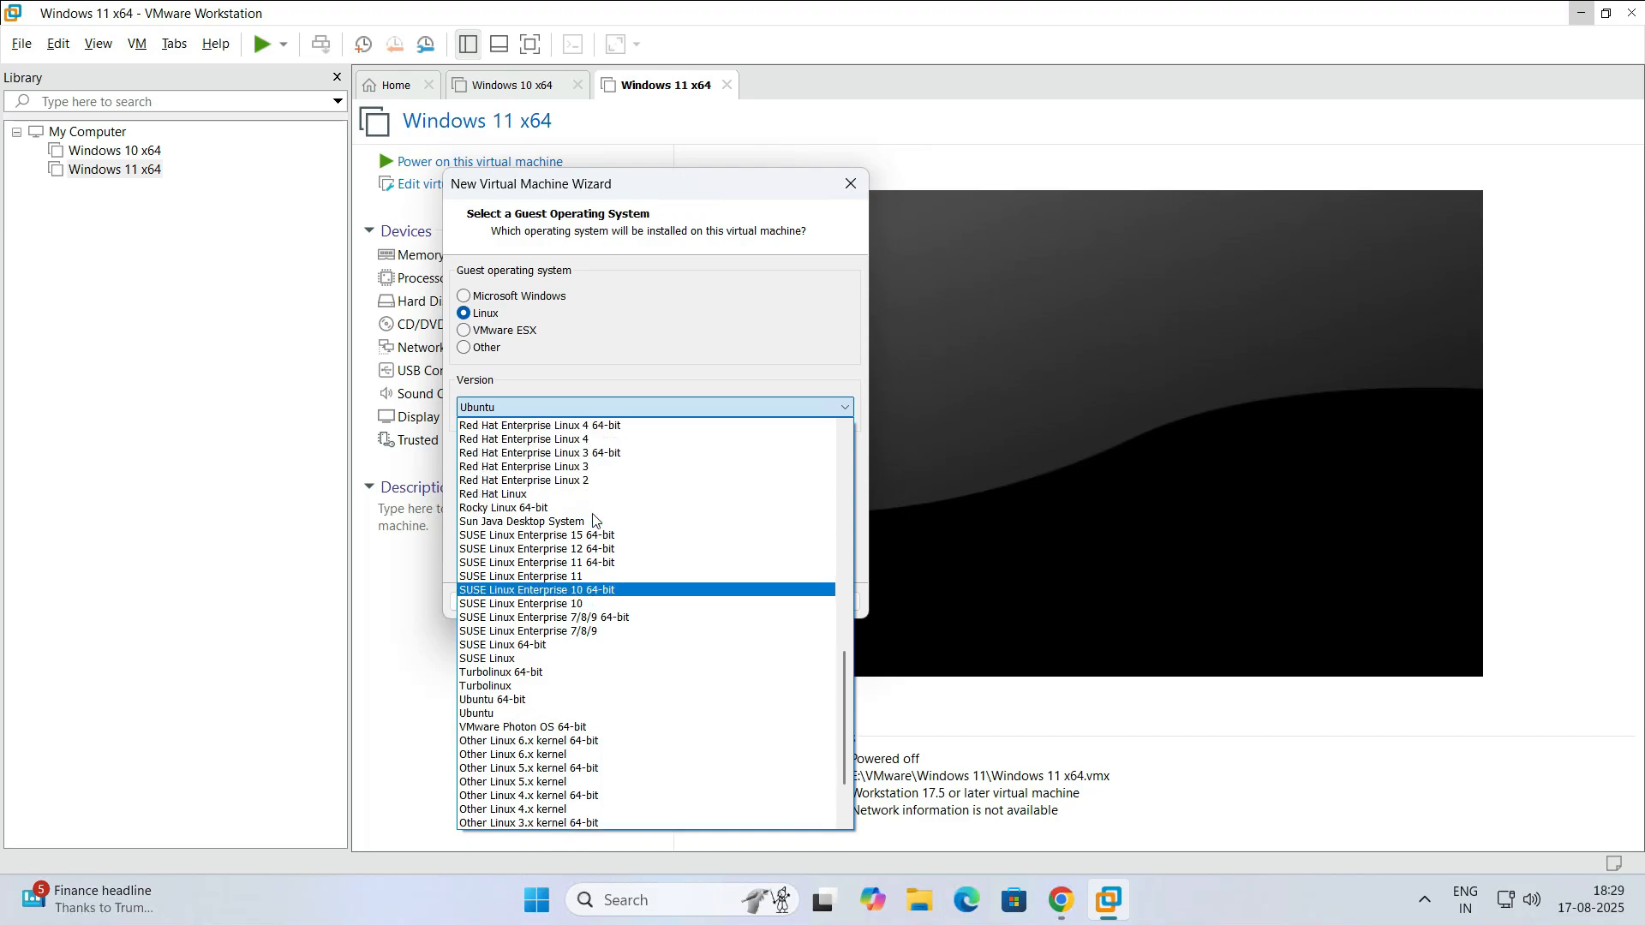
{"action": "scroll", "coordinate": [595, 524], "scroll_direction": "down", "scroll_amount": 1}
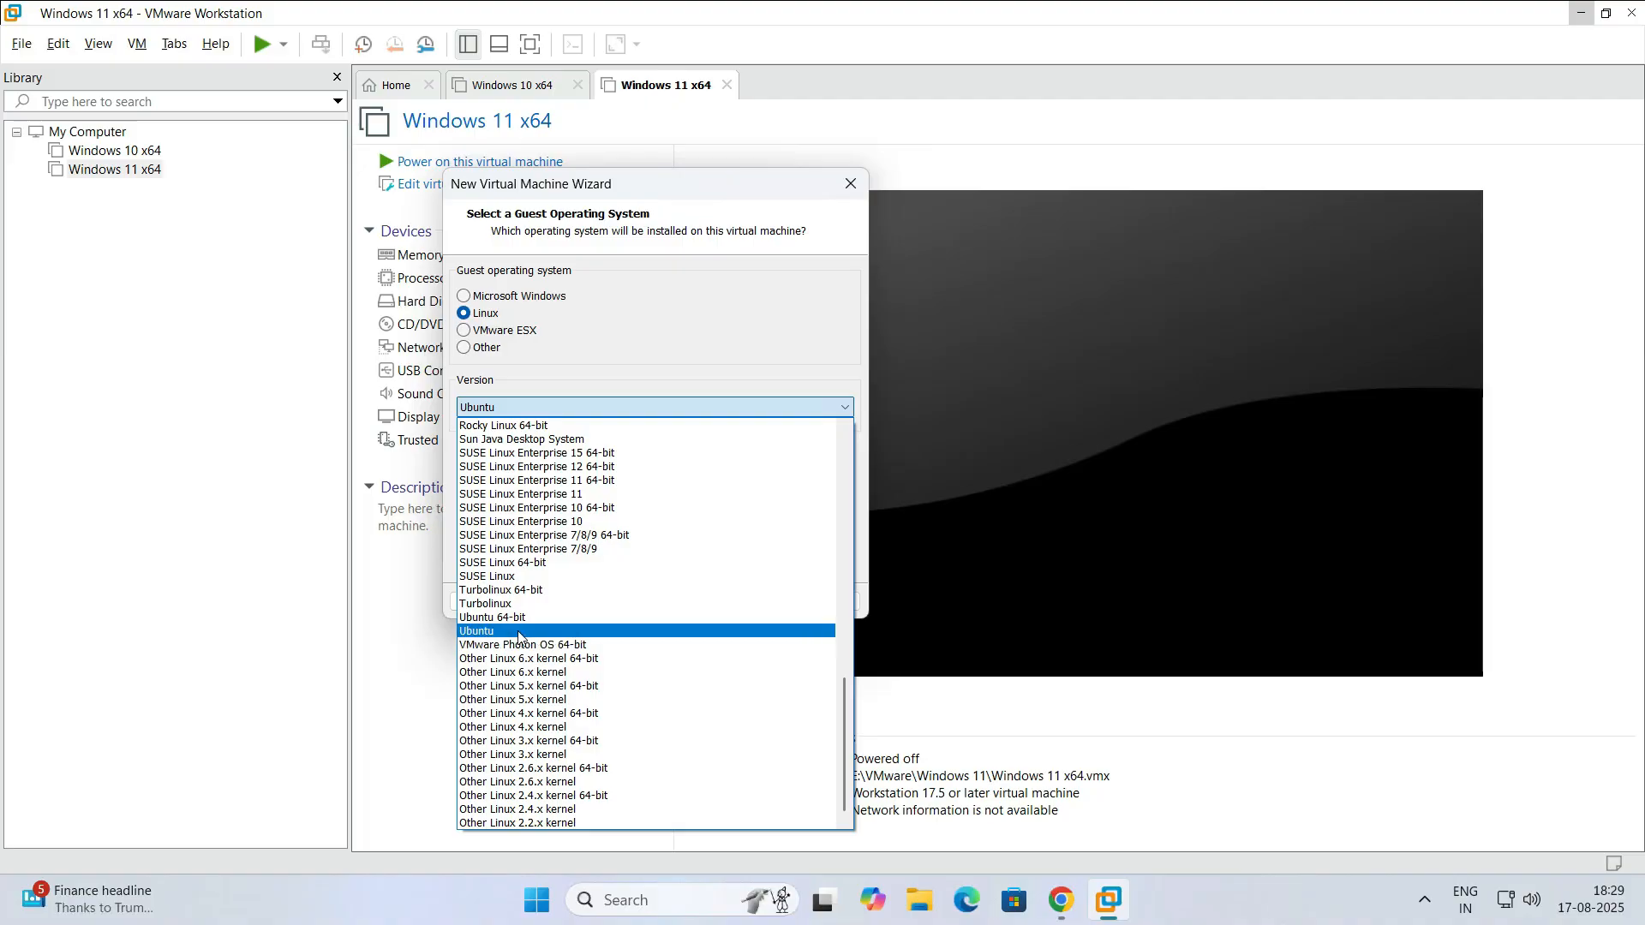
{"action": "left_click", "coordinate": [530, 618]}
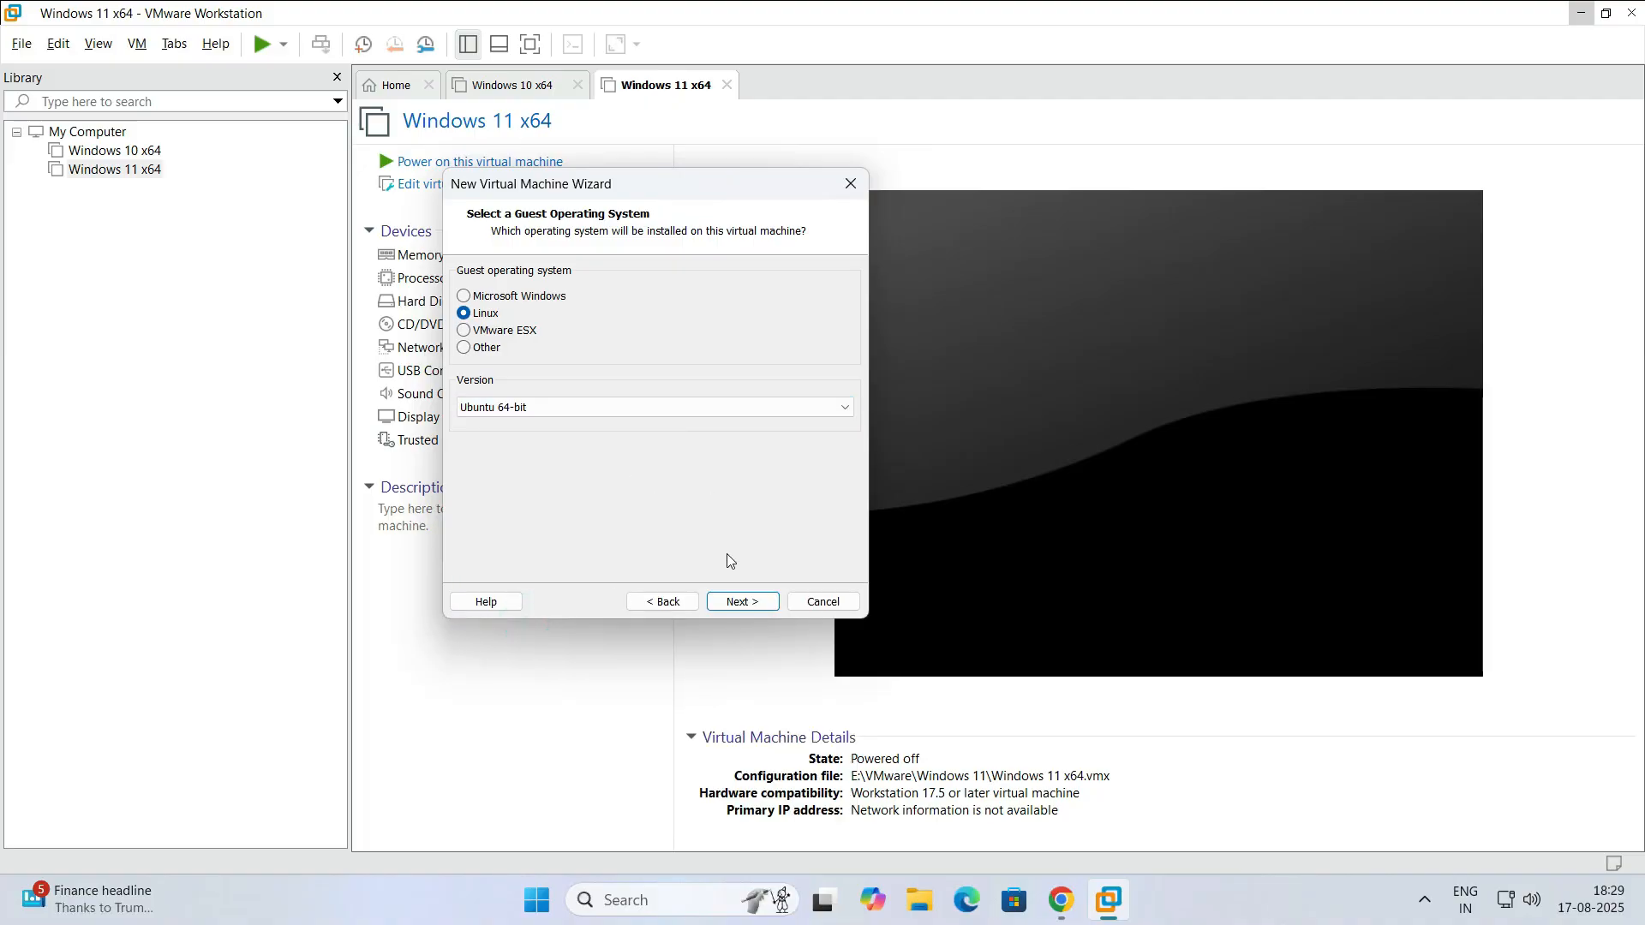
{"action": "left_click", "coordinate": [744, 602]}
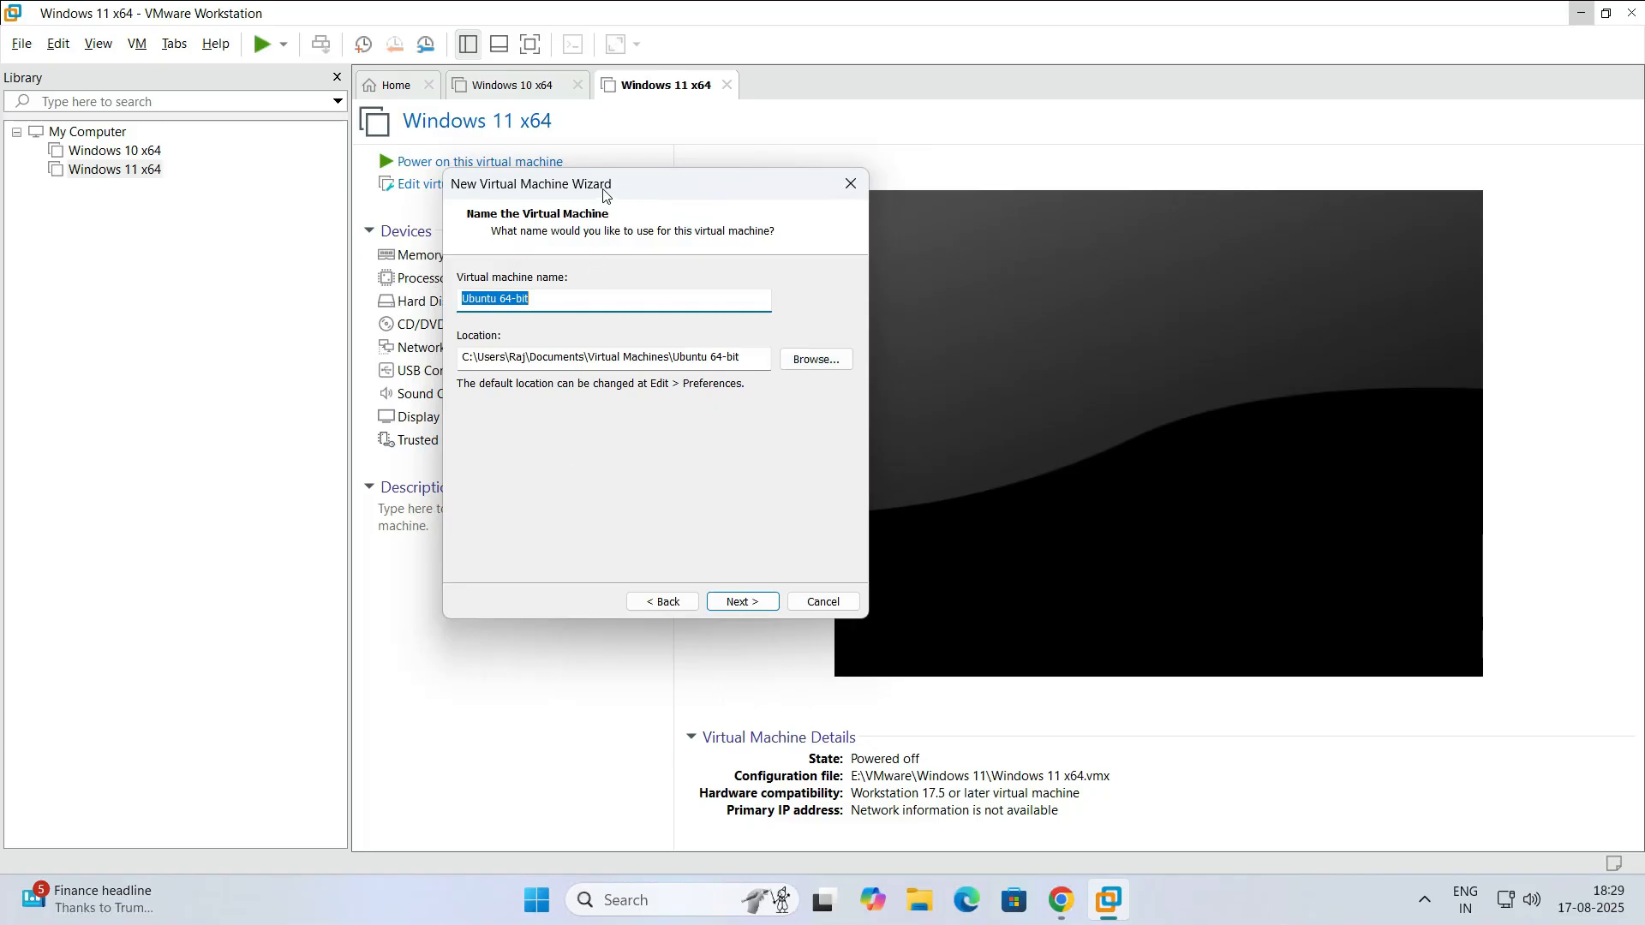
Name the virtual machine Ubuntu 24.4 64-bit
{"action": "mouse_move", "coordinate": [604, 196]}
{"action": "left_mouse_down"}
{"action": "mouse_move", "coordinate": [661, 215]}
{"action": "mouse_move", "coordinate": [597, 203]}
{"action": "left_mouse_up"}
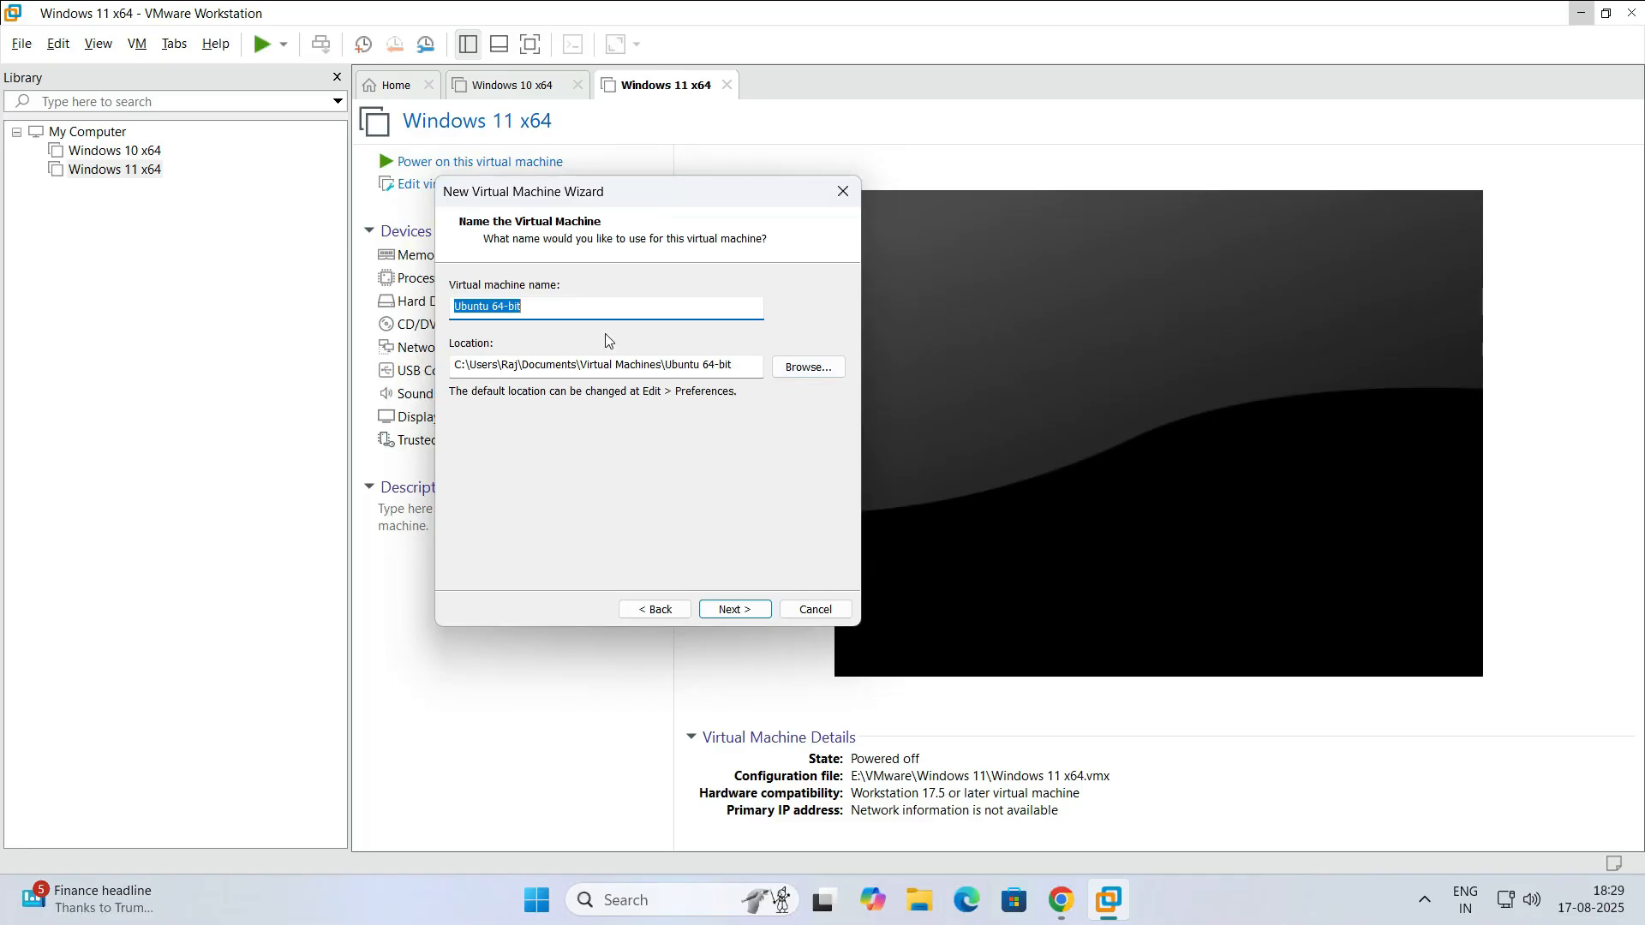
{"action": "left_click", "coordinate": [540, 310]}
{"action": "left_click", "coordinate": [490, 306]}
{"action": "type", "text": "24.4"}
Browse for the virtual machine's location and select the VMware folder on the Virtual (E:) drive
{"action": "left_click", "coordinate": [799, 369]}
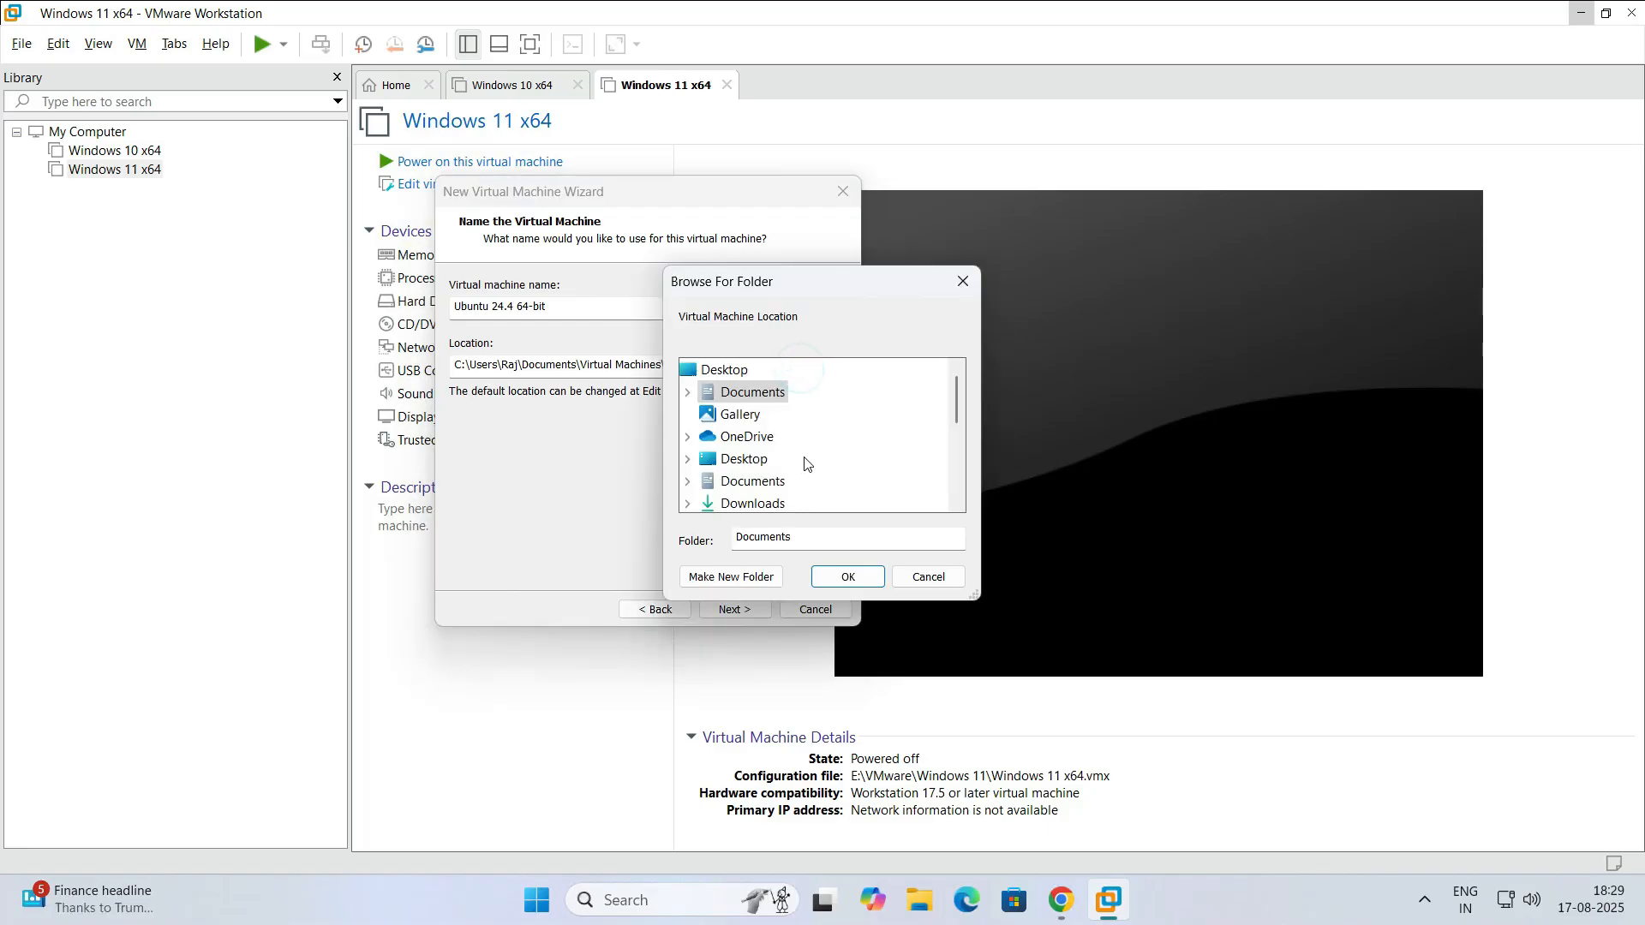
{"action": "scroll", "coordinate": [800, 462], "scroll_direction": "down", "scroll_amount": 5}
{"action": "scroll", "coordinate": [699, 442], "scroll_direction": "up", "scroll_amount": 1}
{"action": "scroll", "coordinate": [700, 442], "scroll_direction": "down", "scroll_amount": 1}
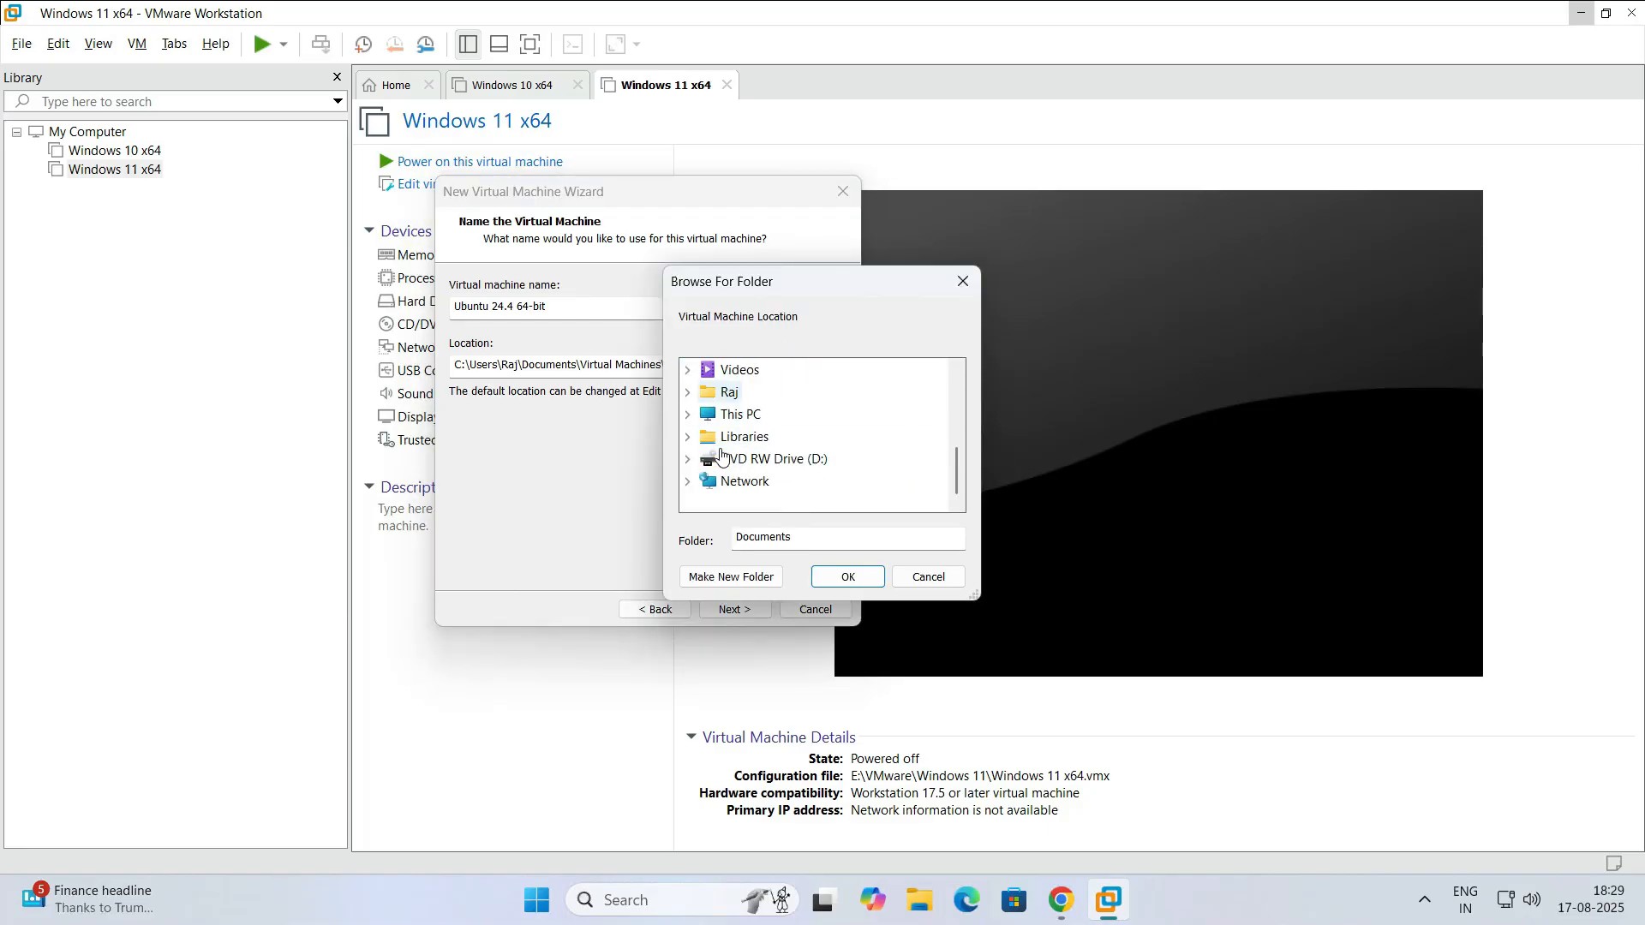
{"action": "left_click", "coordinate": [720, 415]}
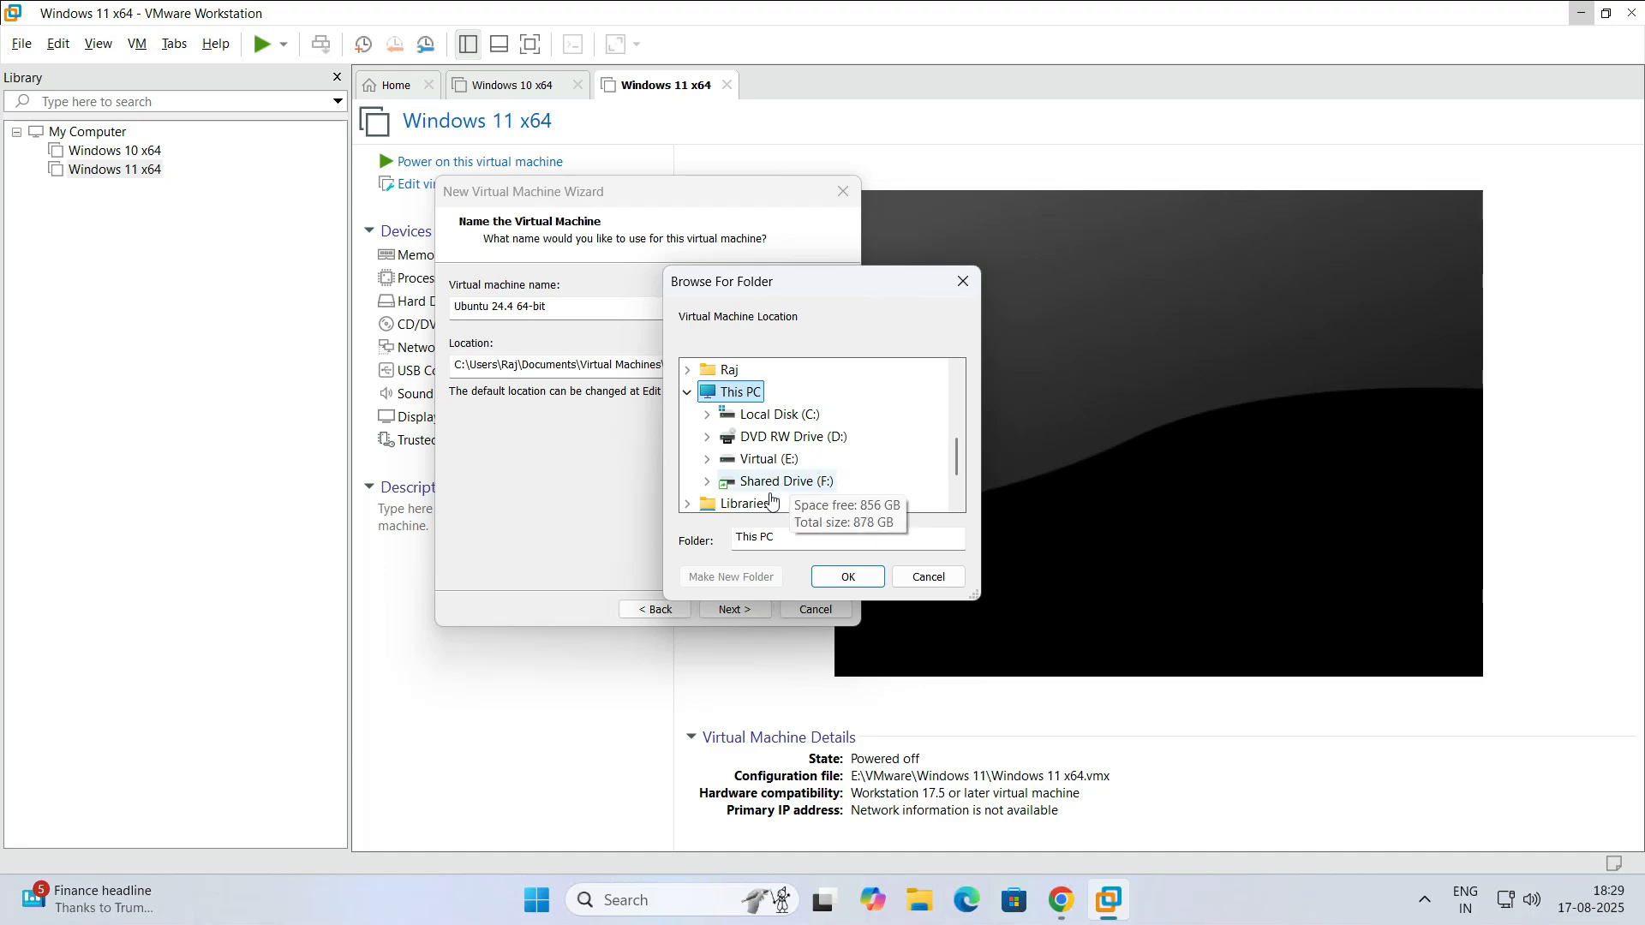
{"action": "left_click", "coordinate": [706, 460]}
{"action": "scroll", "coordinate": [827, 442], "scroll_direction": "down", "scroll_amount": 1}
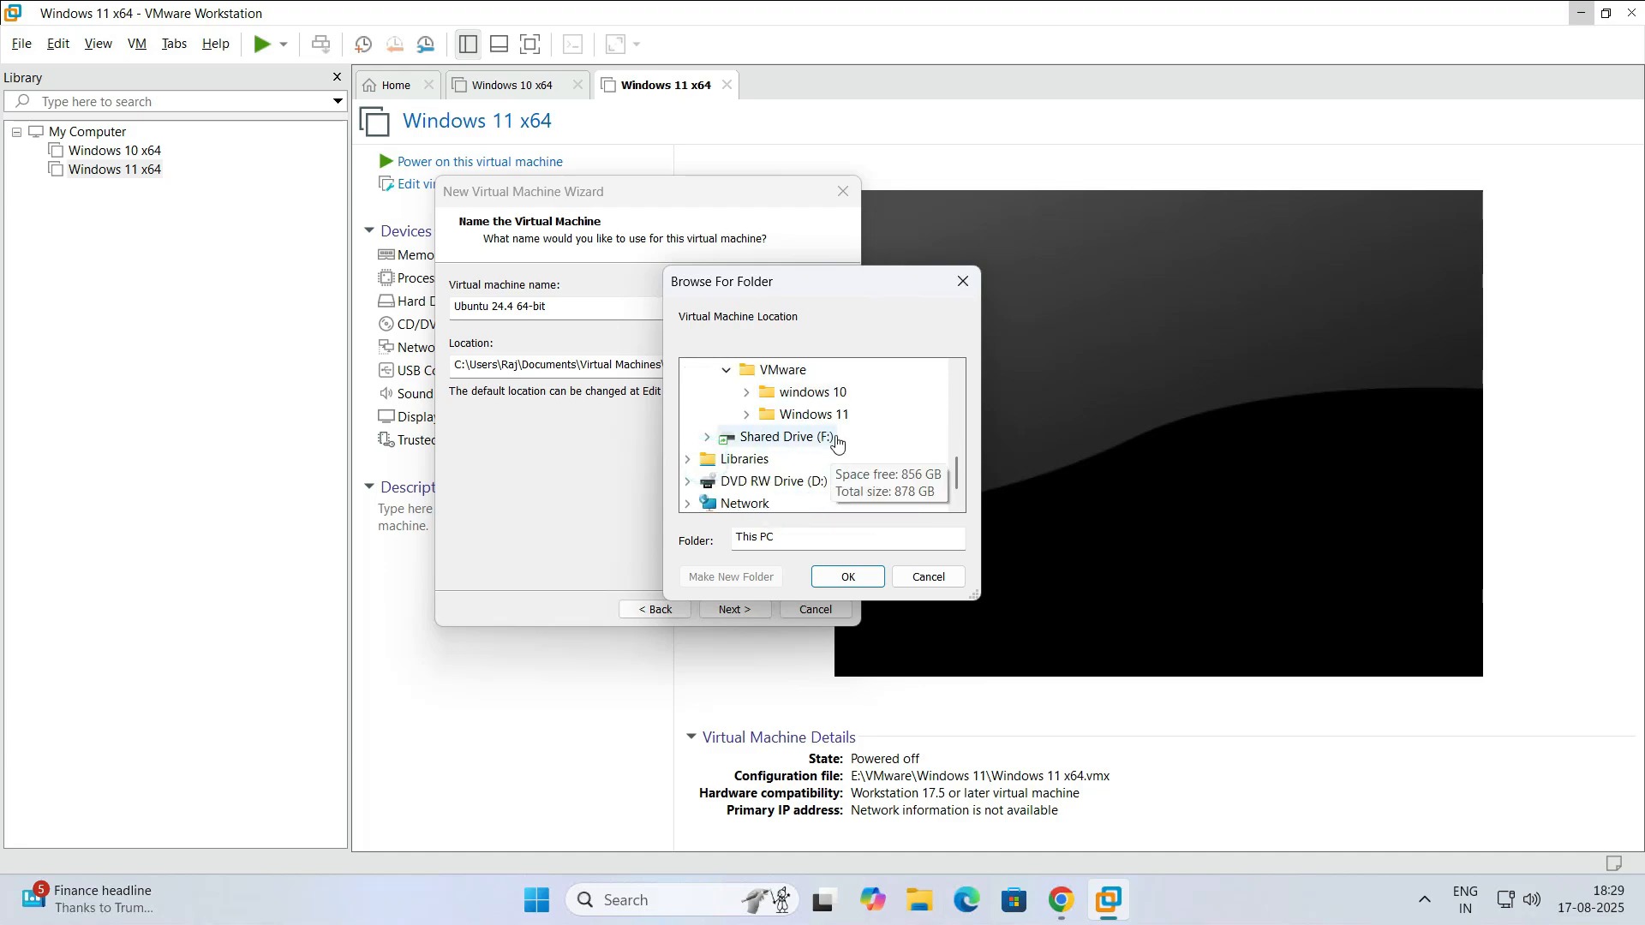
{"action": "scroll", "coordinate": [827, 442], "scroll_direction": "up", "scroll_amount": 1}
{"action": "scroll", "coordinate": [814, 453], "scroll_direction": "down", "scroll_amount": 1}
{"action": "scroll", "coordinate": [814, 452], "scroll_direction": "up", "scroll_amount": 1}
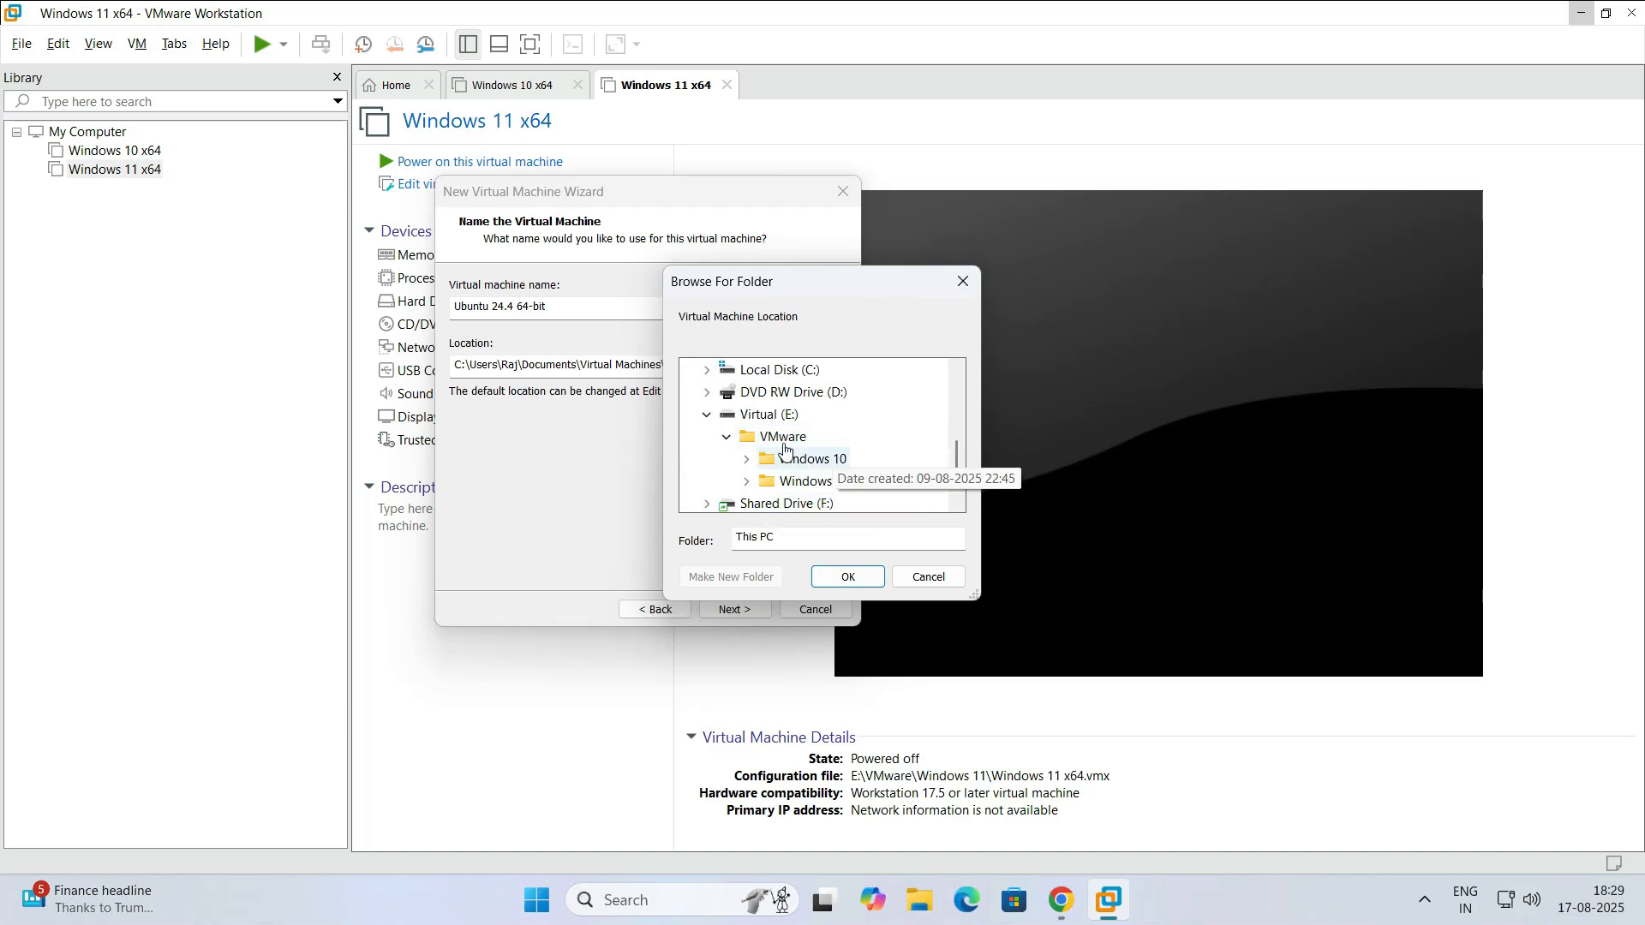
{"action": "left_click", "coordinate": [750, 438]}
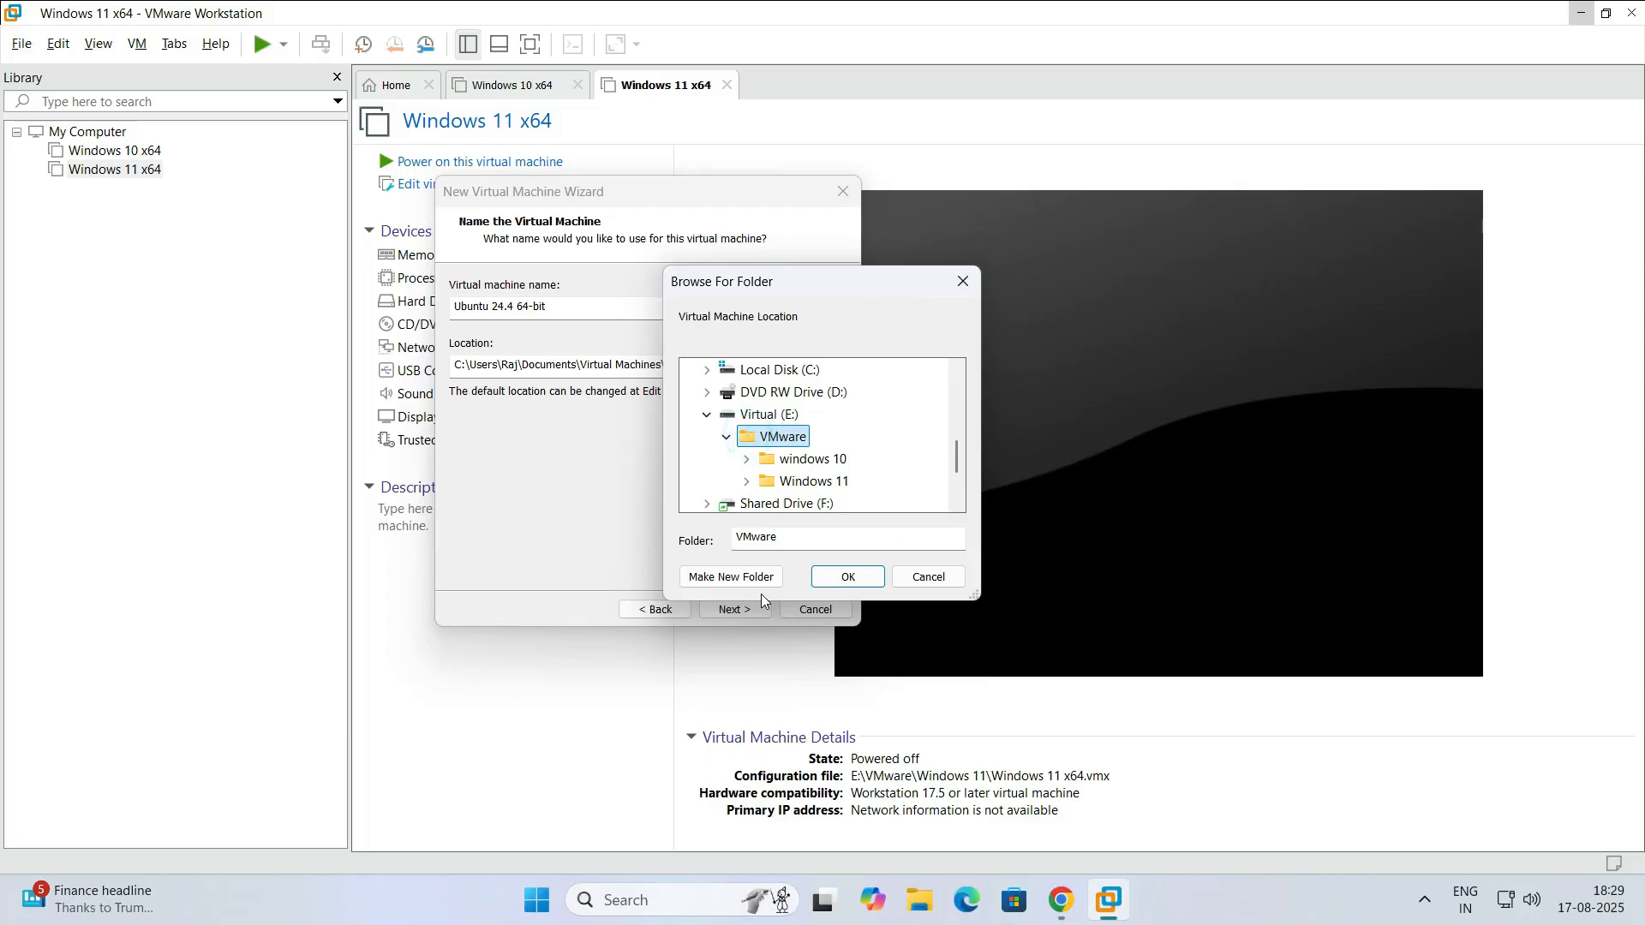
Create a folder named Ubuntu 24.4 inside the VMware folder and accept it as the virtual machine's location
{"action": "left_click", "coordinate": [732, 578]}
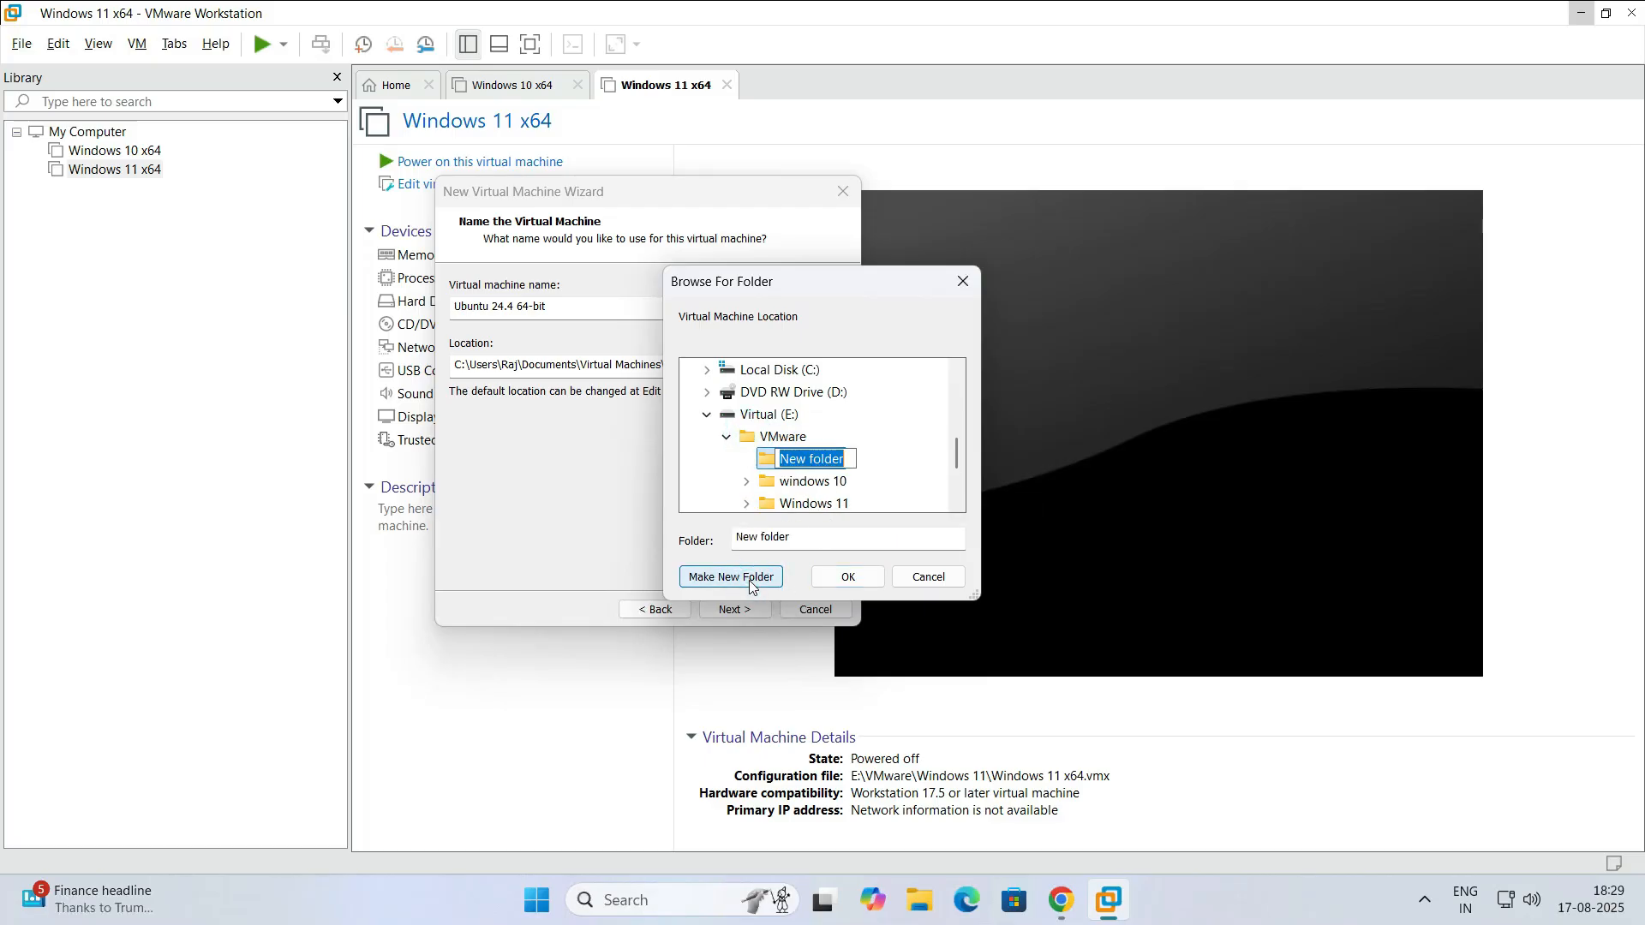
{"action": "type", "text": "Ubun"}
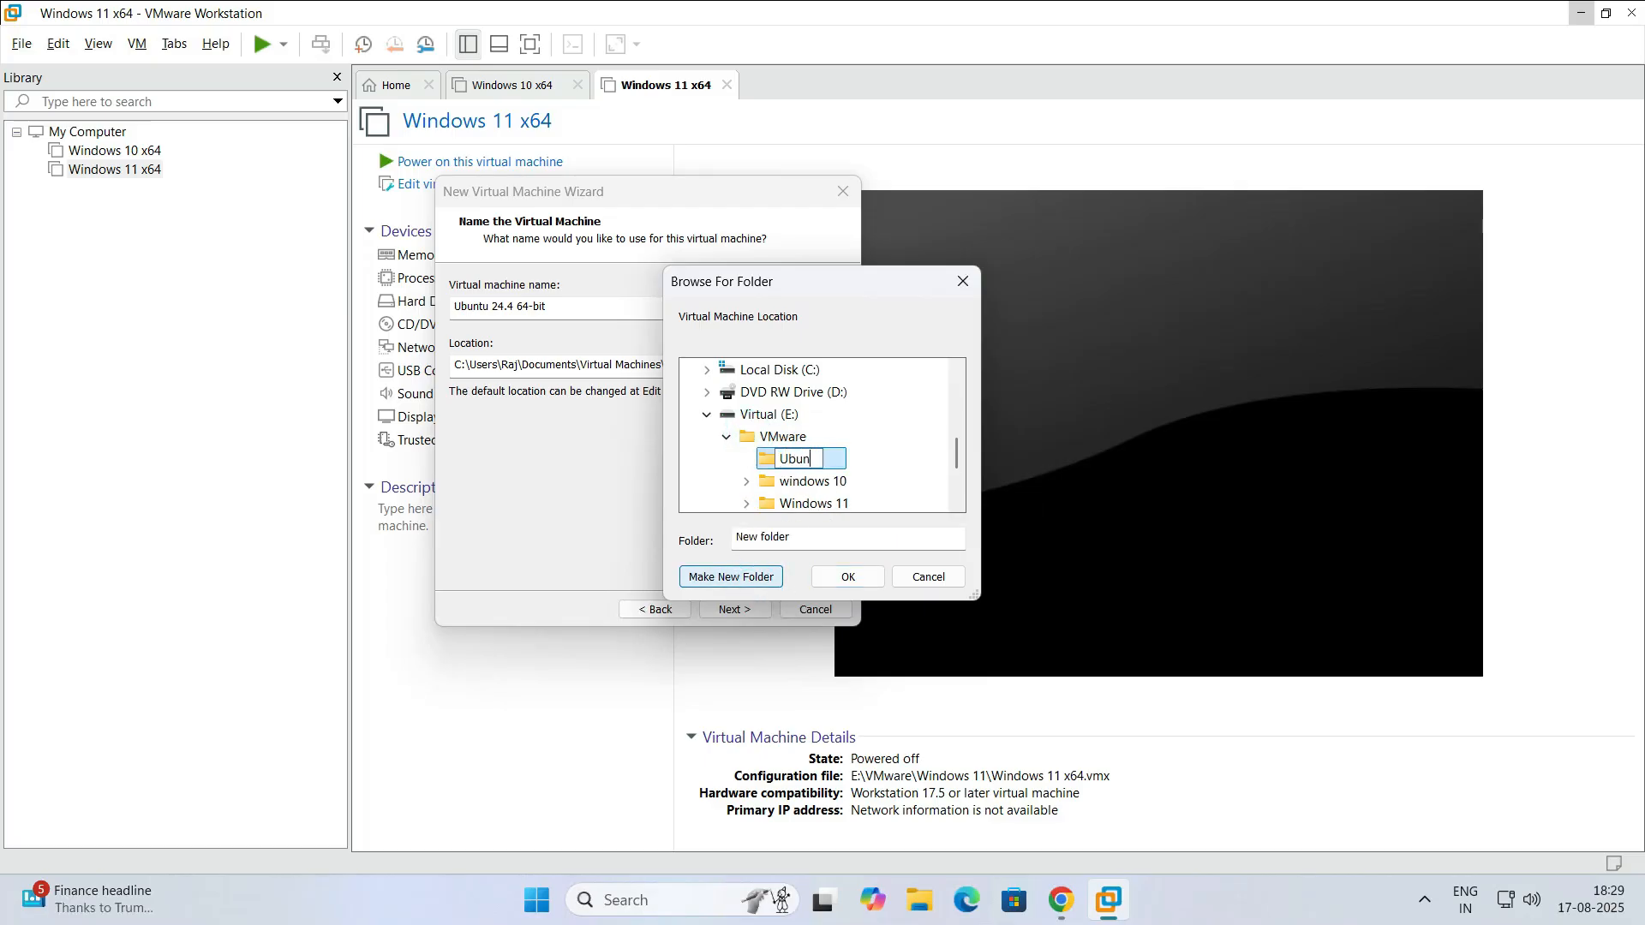
{"action": "type", "text": "tu 16.4"}
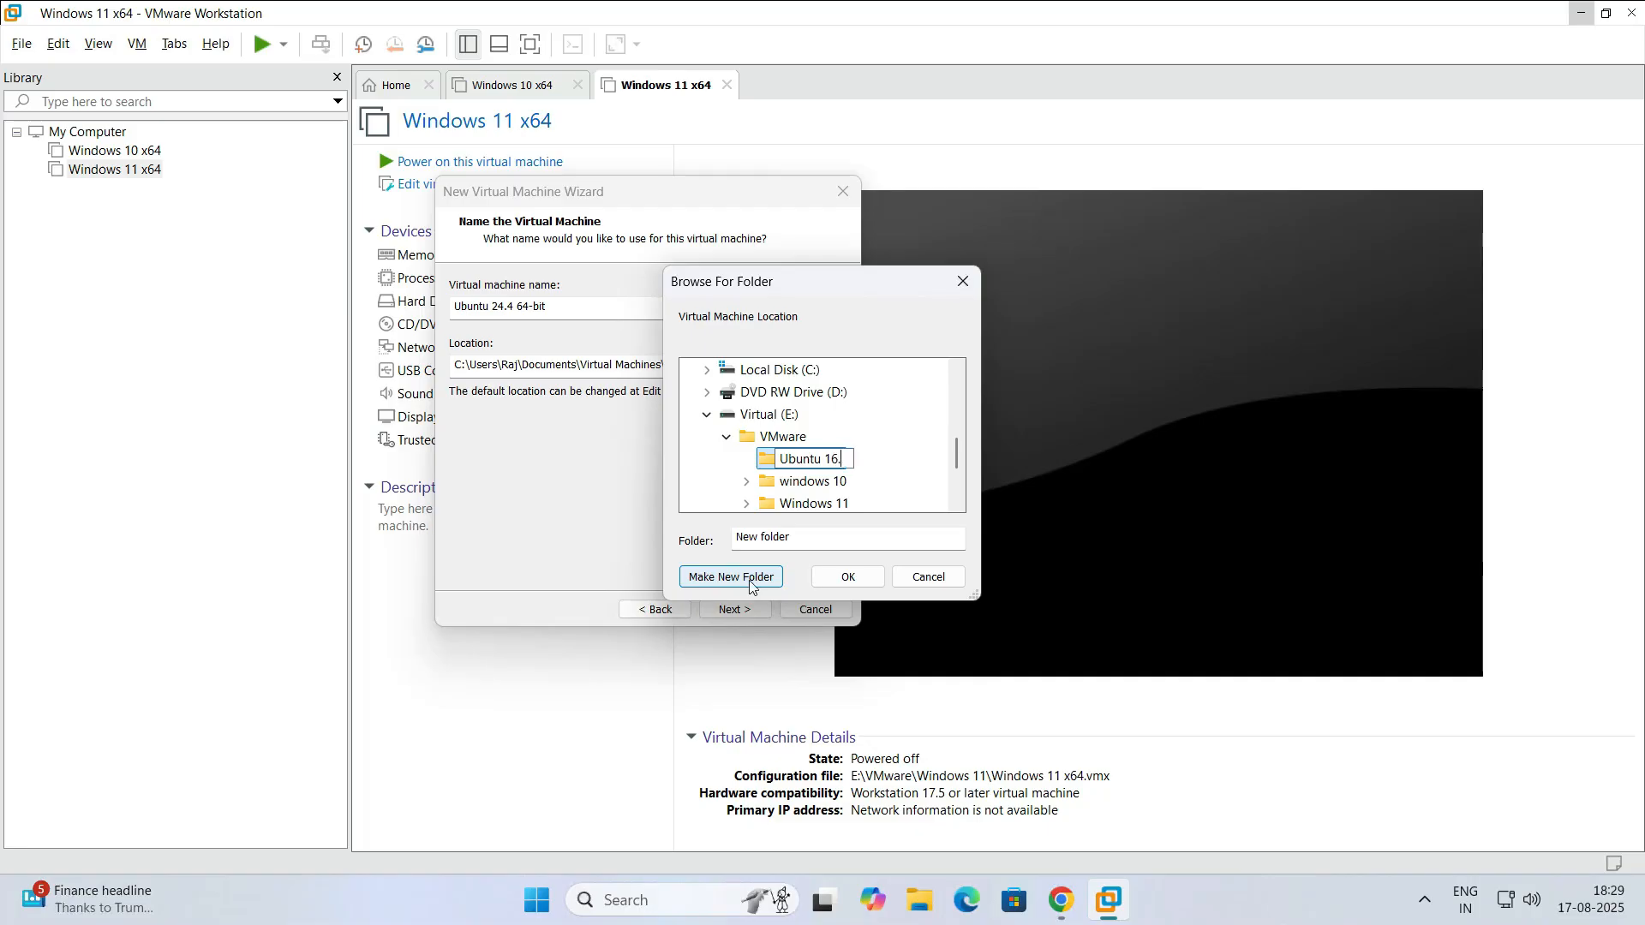
{"action": "key", "text": "BackSpace"}
{"action": "key", "text": "BackSpace"}
{"action": "key", "text": "BackSpace"}
{"action": "type", "text": "24."}
{"action": "key", "text": "Return"}
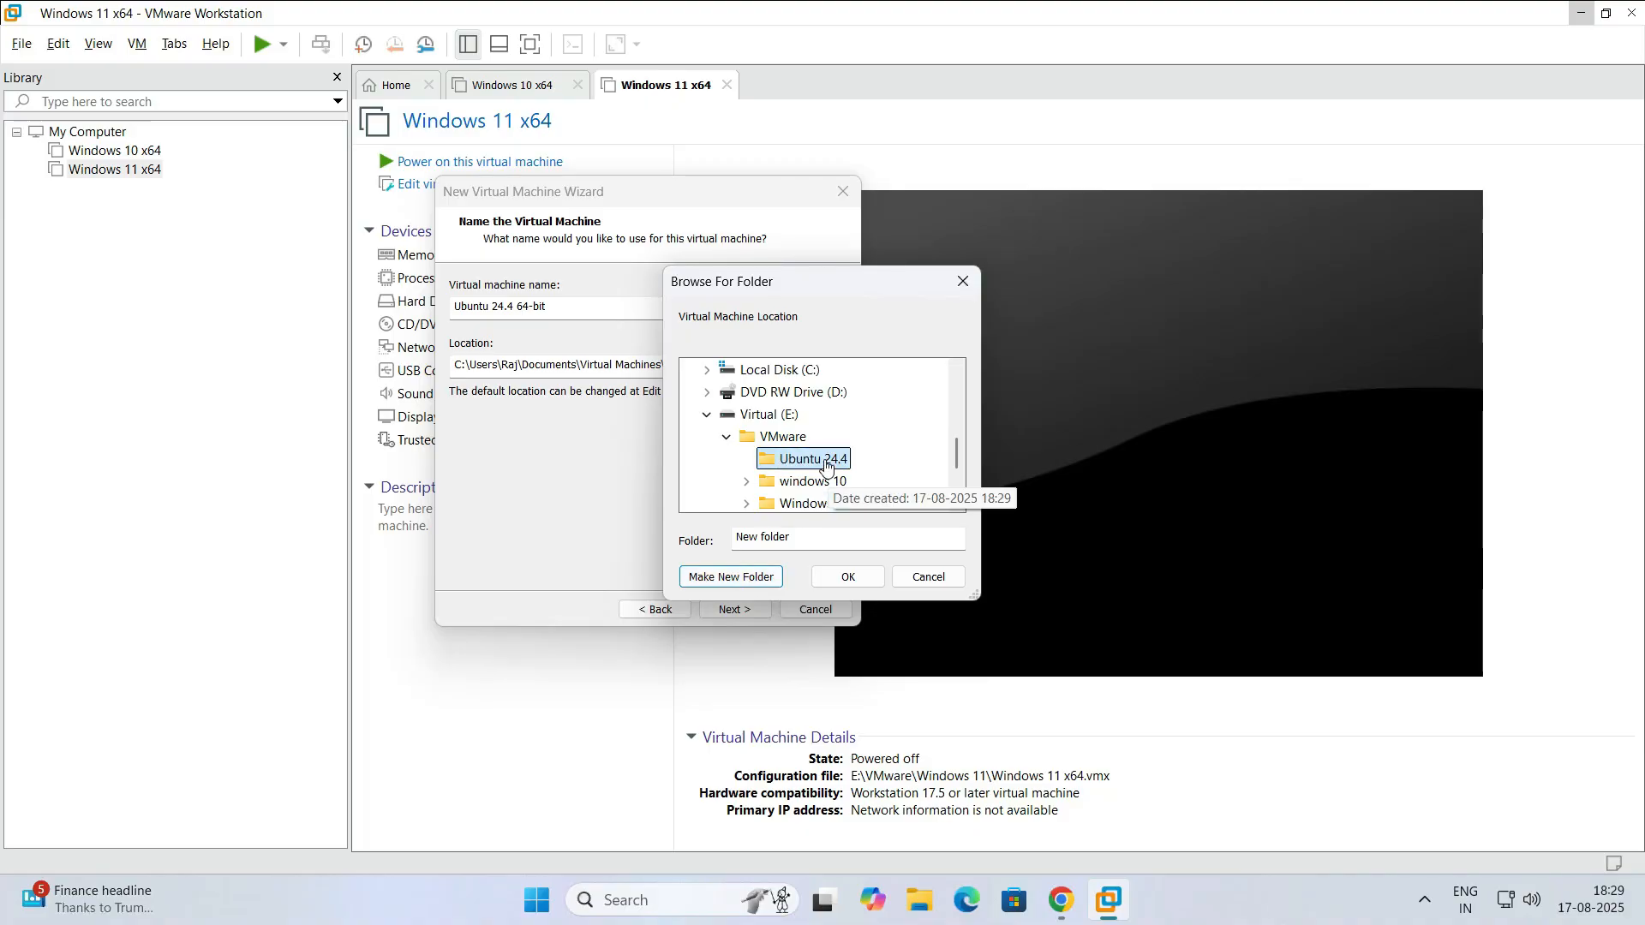
{"action": "left_click", "coordinate": [866, 581]}
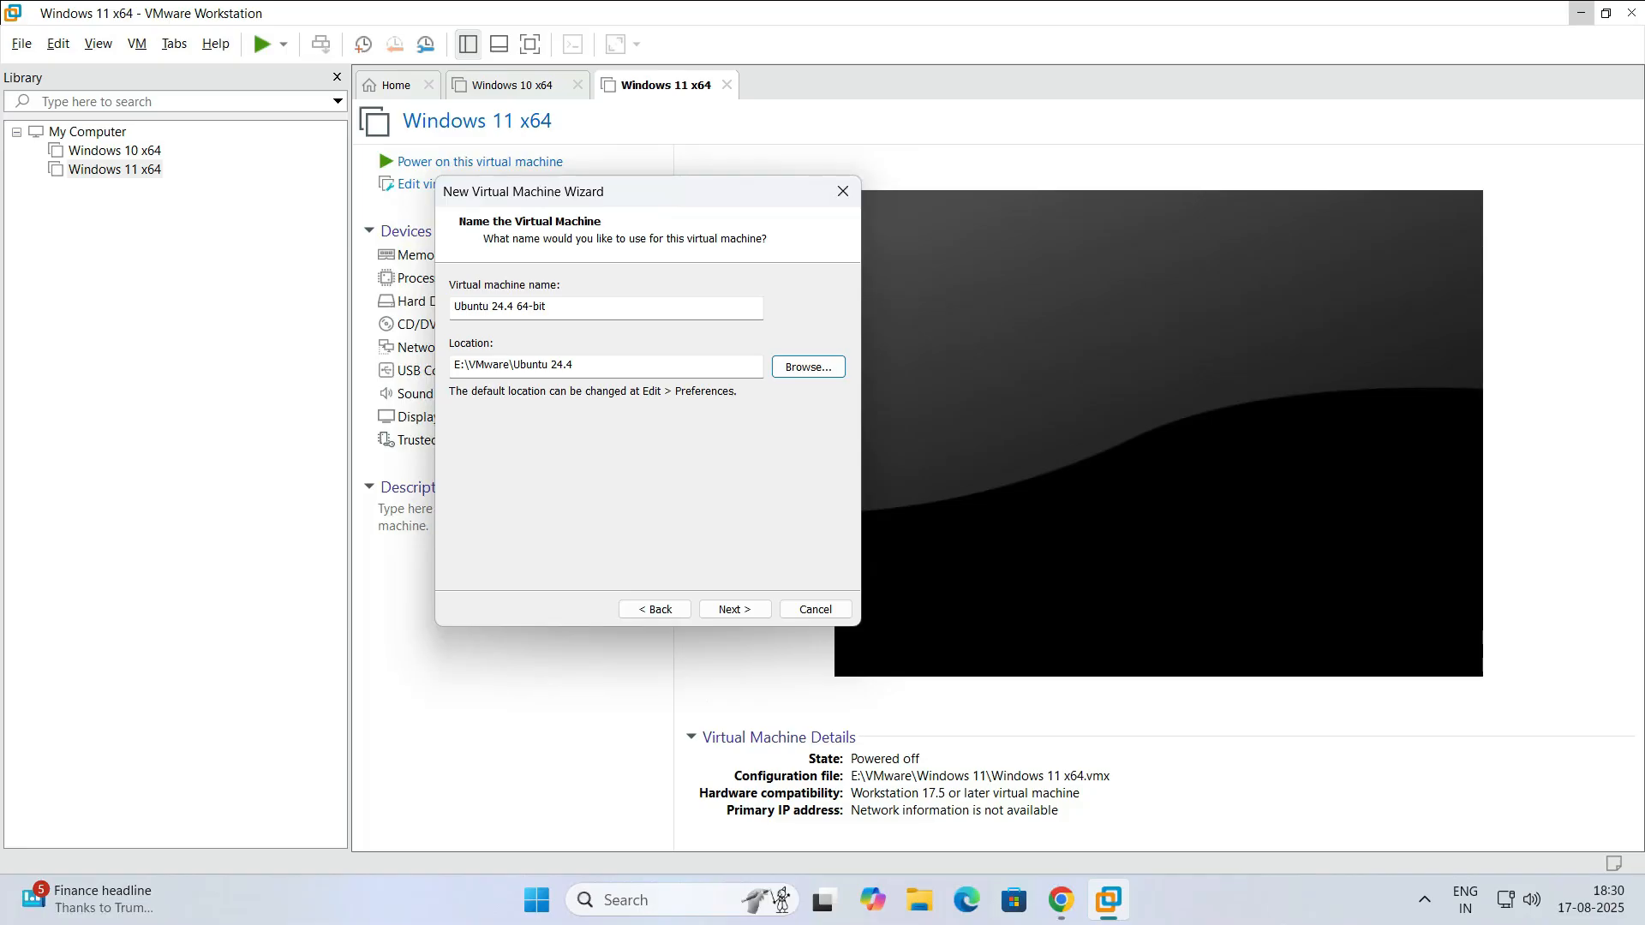
{"action": "left_click_drag", "start_coordinate": [586, 366], "coordinate": [519, 364]}
{"action": "left_click", "coordinate": [592, 402]}
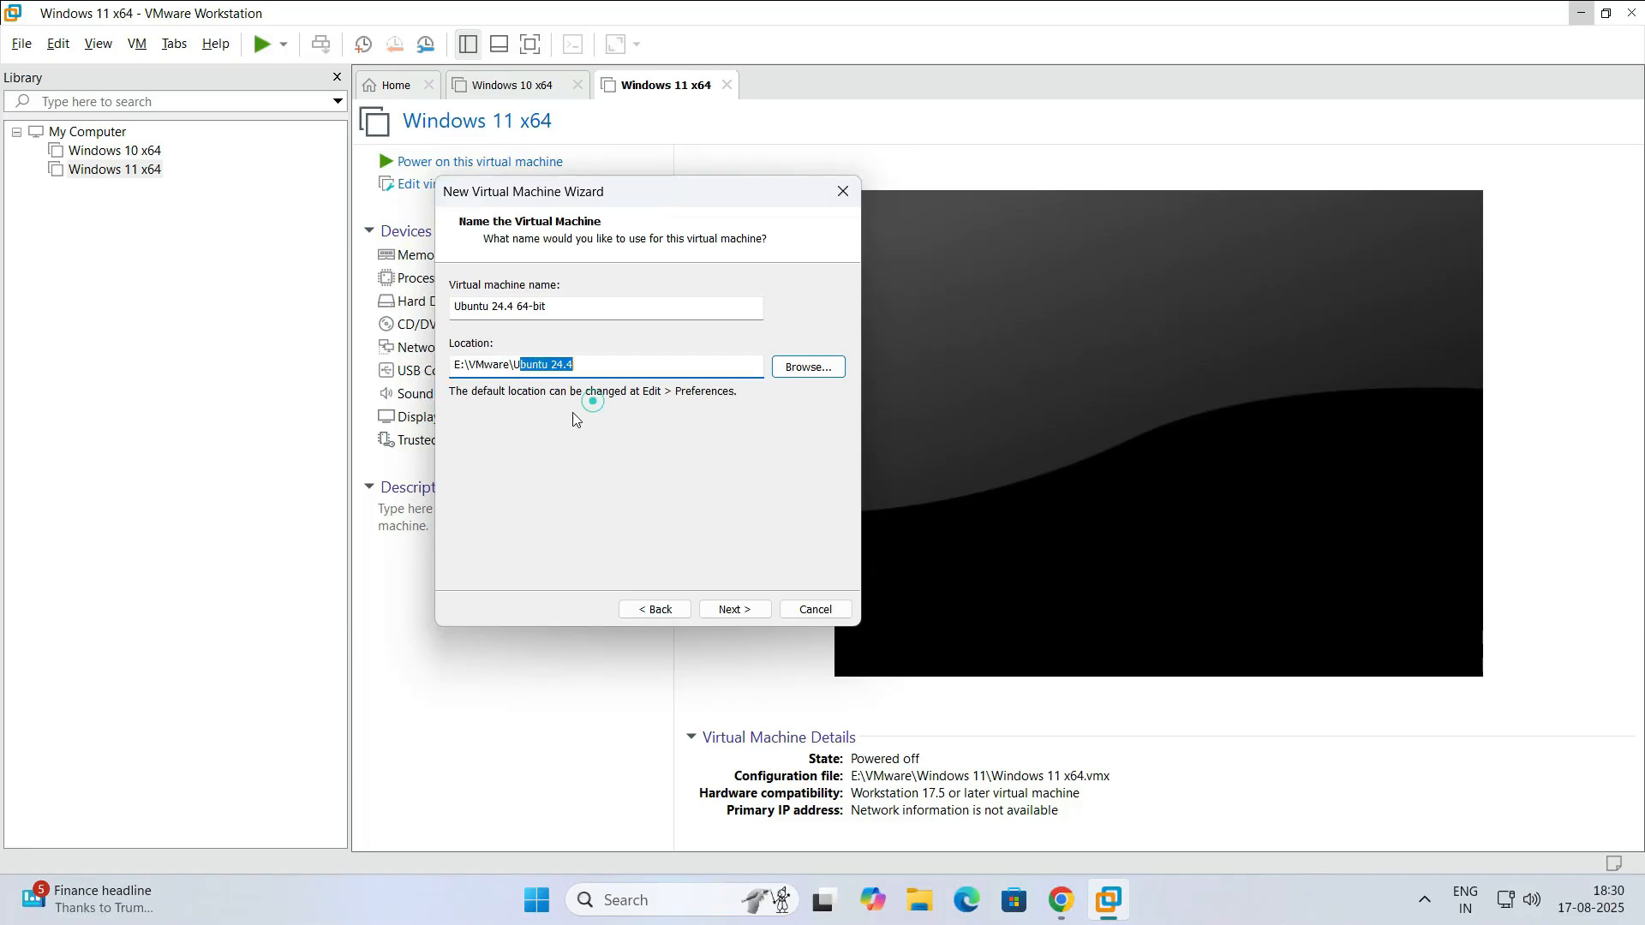
{"action": "left_click", "coordinate": [591, 364]}
{"action": "left_click", "coordinate": [733, 610]}
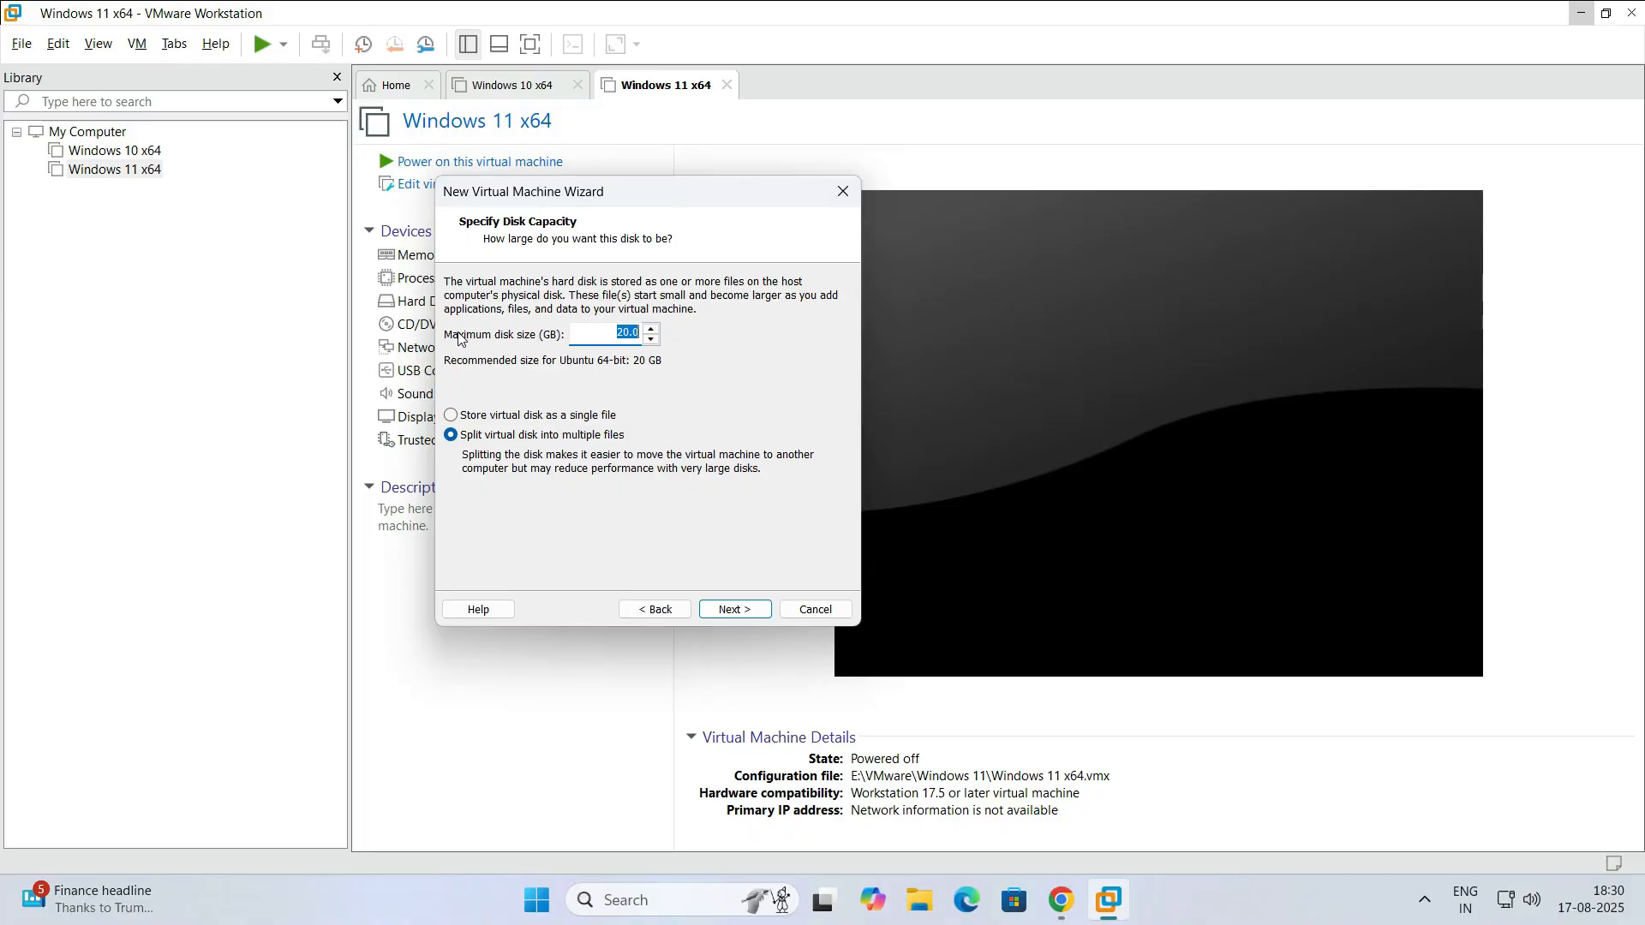
Set the maximum disk size to 25 GB and store the virtual disk as a single file
{"action": "left_click", "coordinate": [627, 332]}
{"action": "key", "text": "BackSpace"}
{"action": "left_click", "coordinate": [480, 418]}
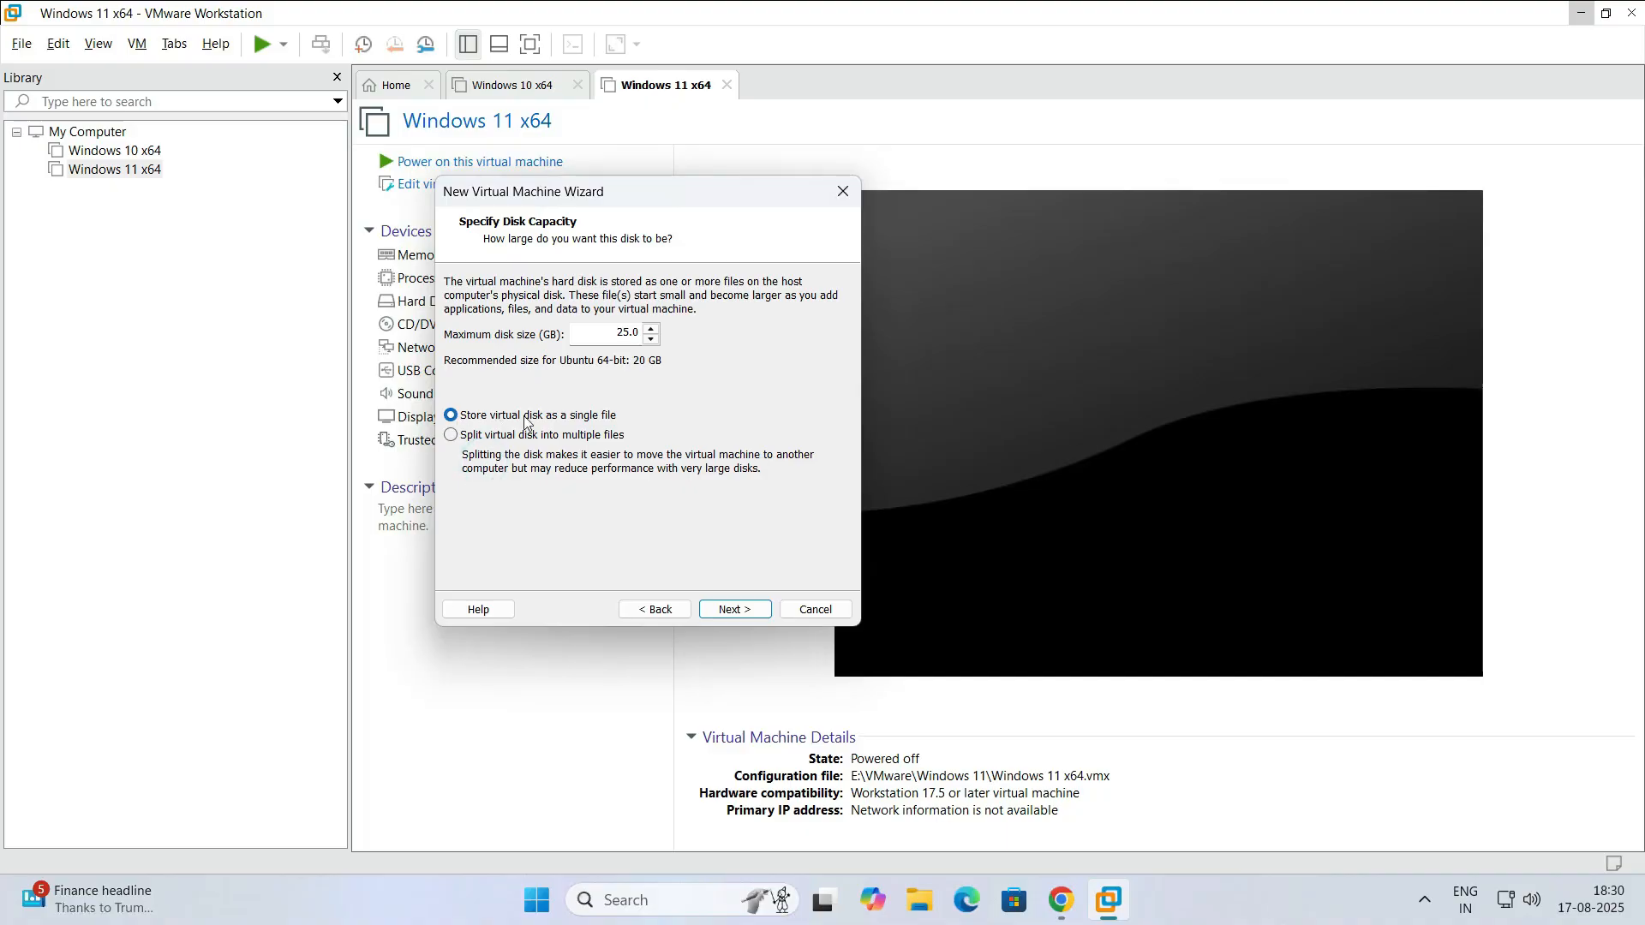
{"action": "left_click", "coordinate": [745, 610]}
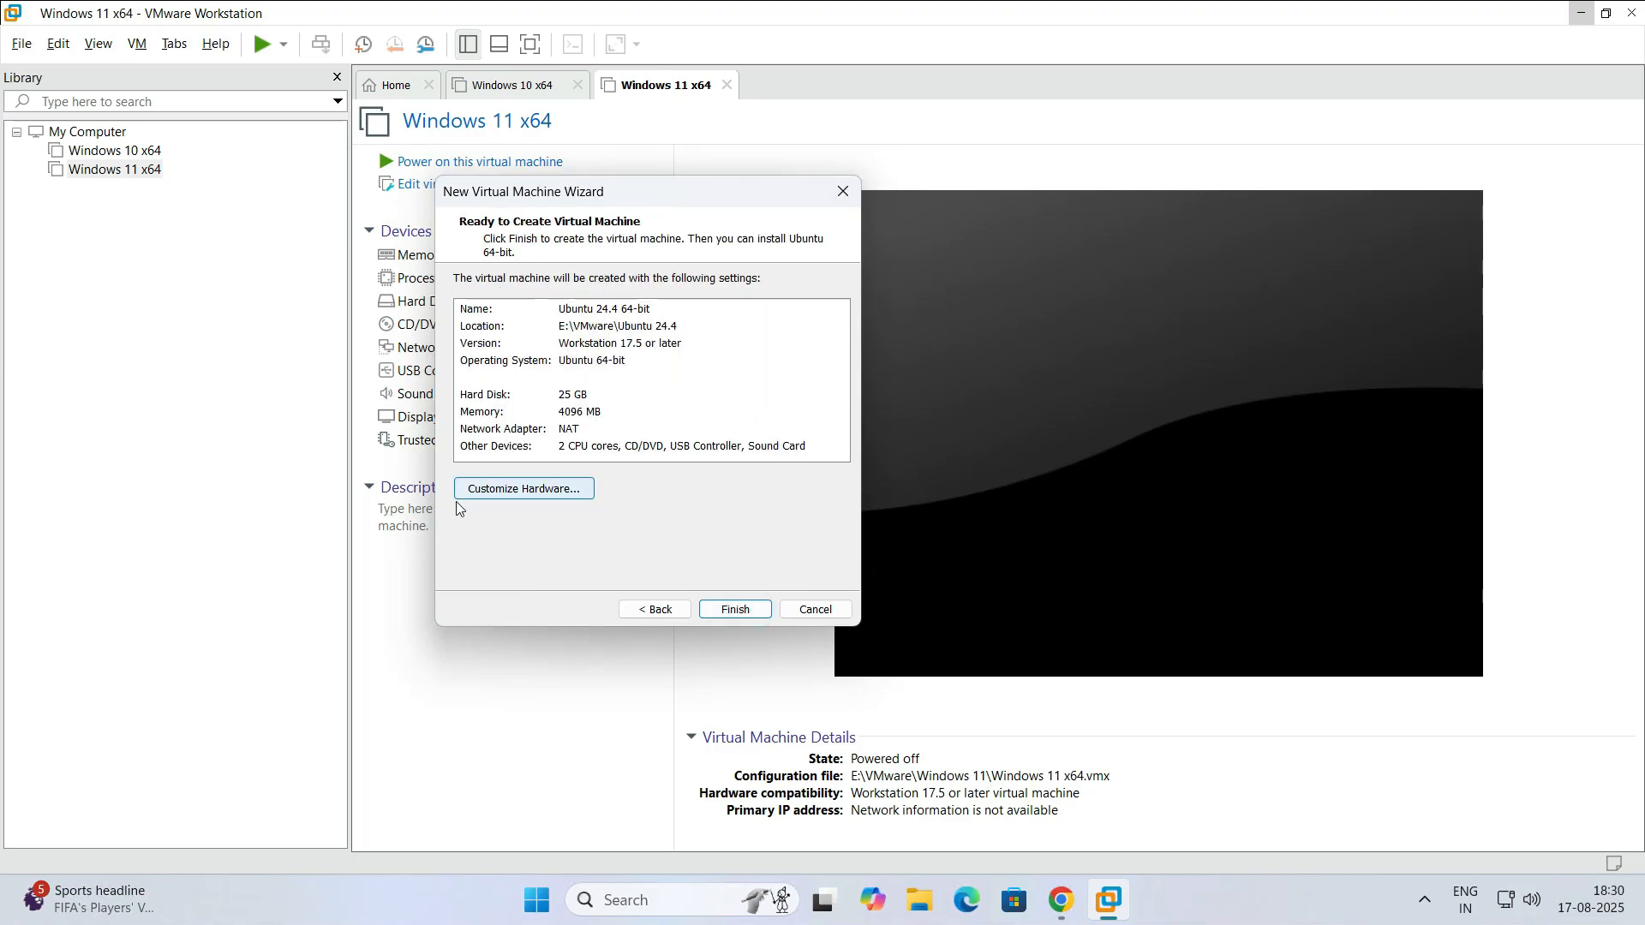
Customize the new virtual machine's hardware by raising its memory to 8 GB (8192 MB)
{"action": "left_click", "coordinate": [498, 488]}
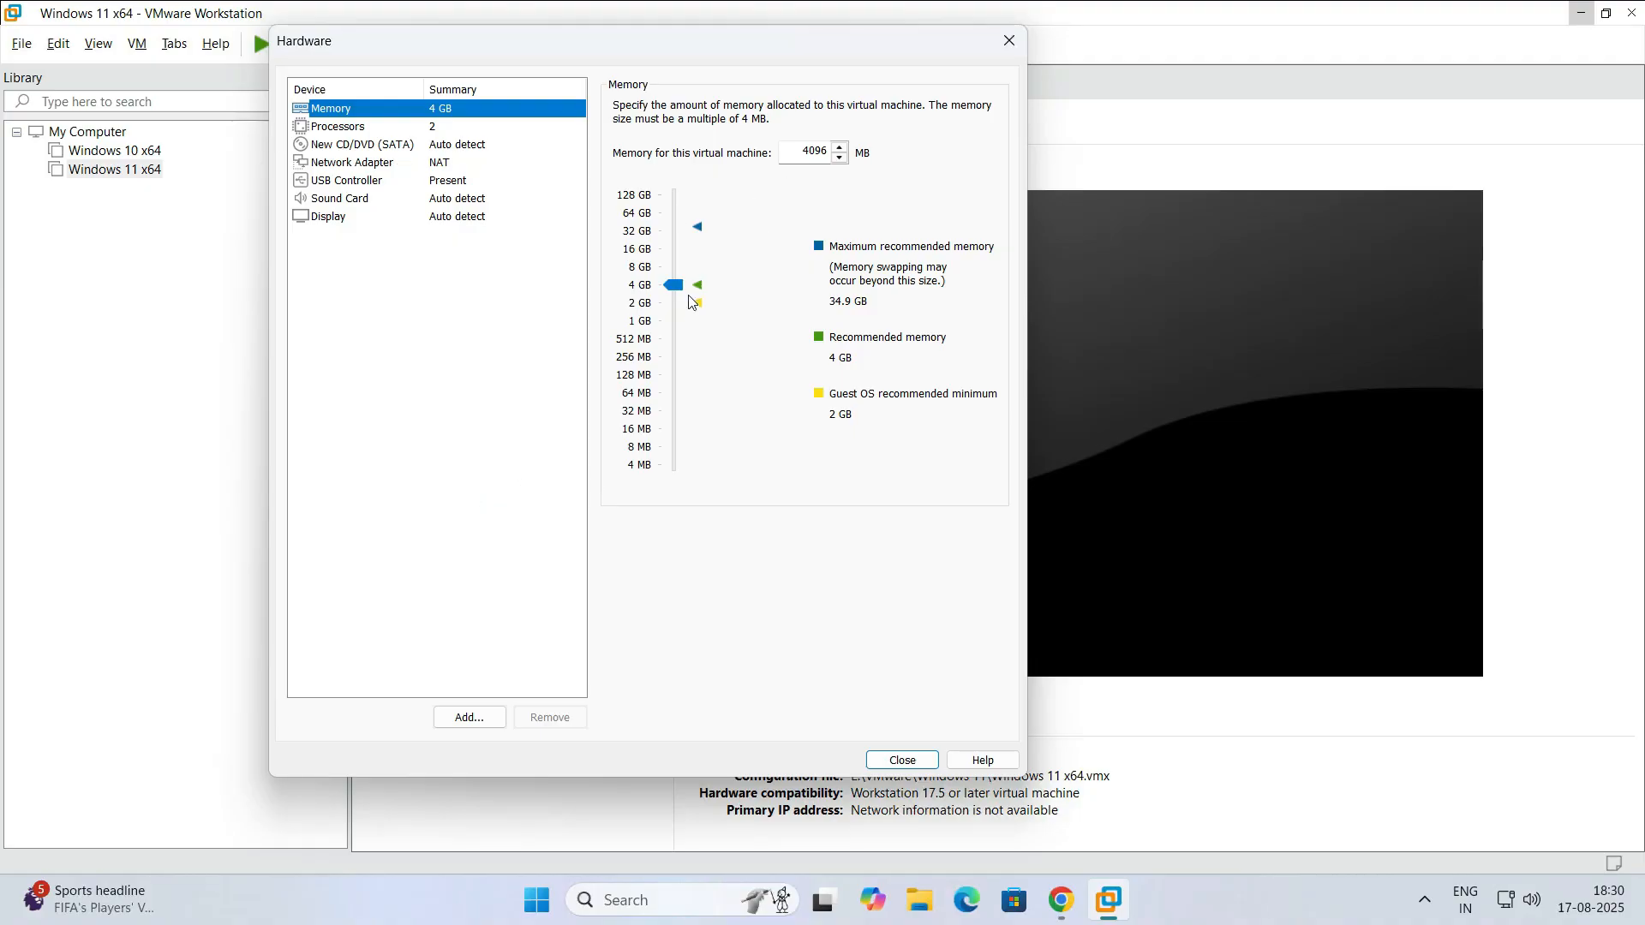
{"action": "left_click_drag", "start_coordinate": [679, 285], "coordinate": [677, 260]}
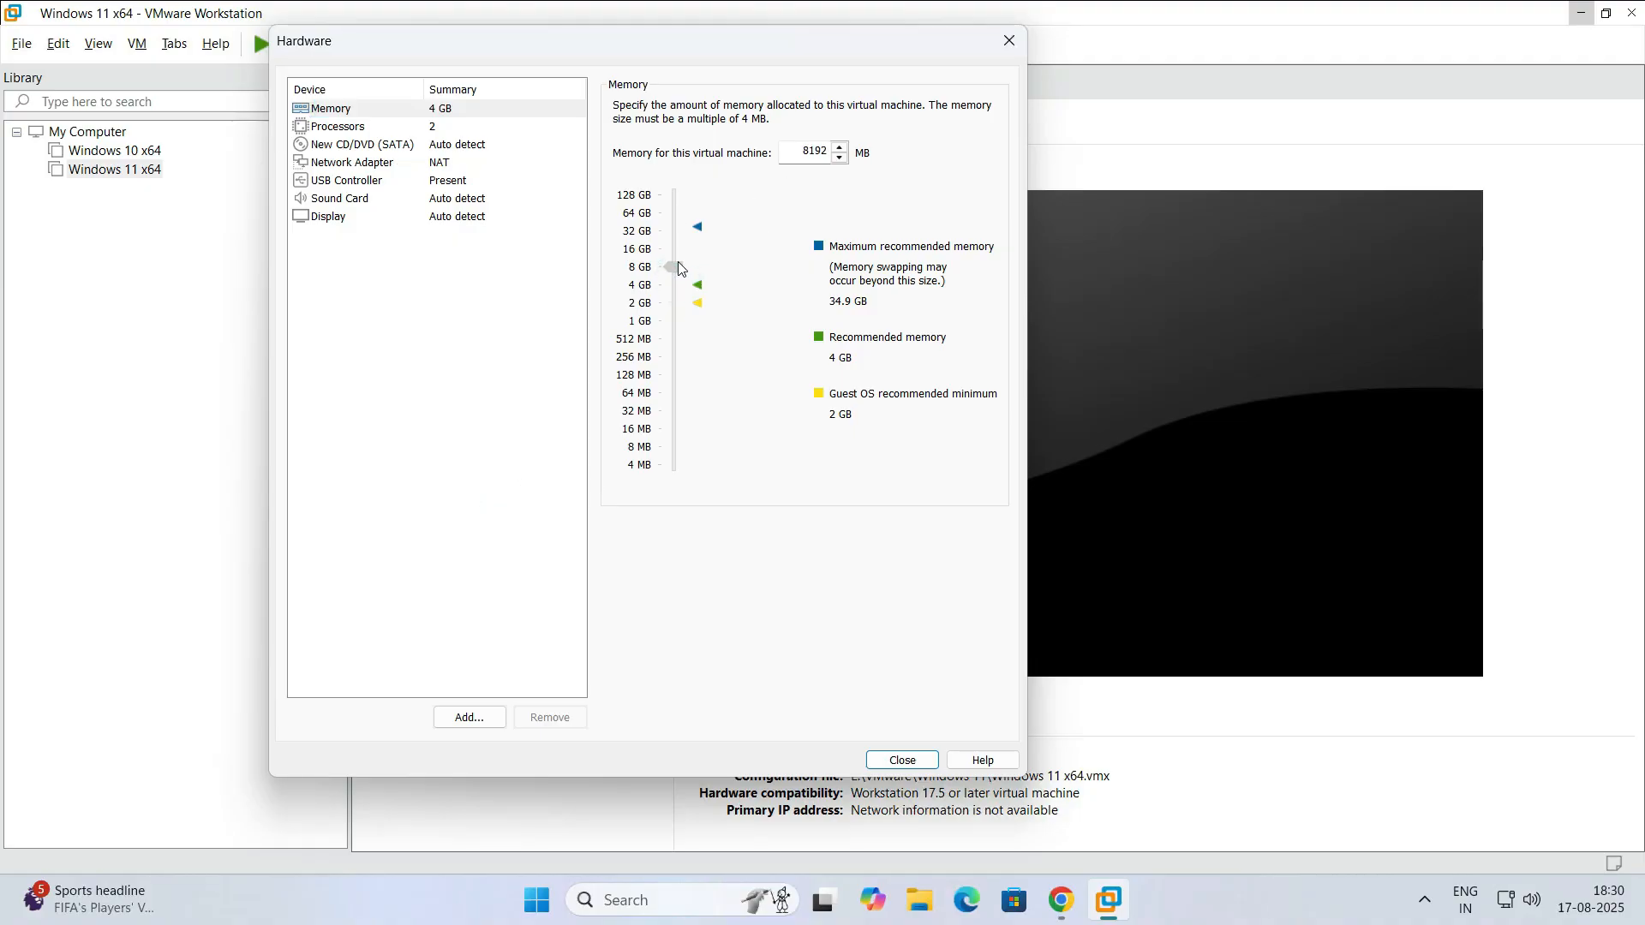
Set the new virtual machine's number of cores per processor to 2
{"action": "left_click", "coordinate": [386, 127]}
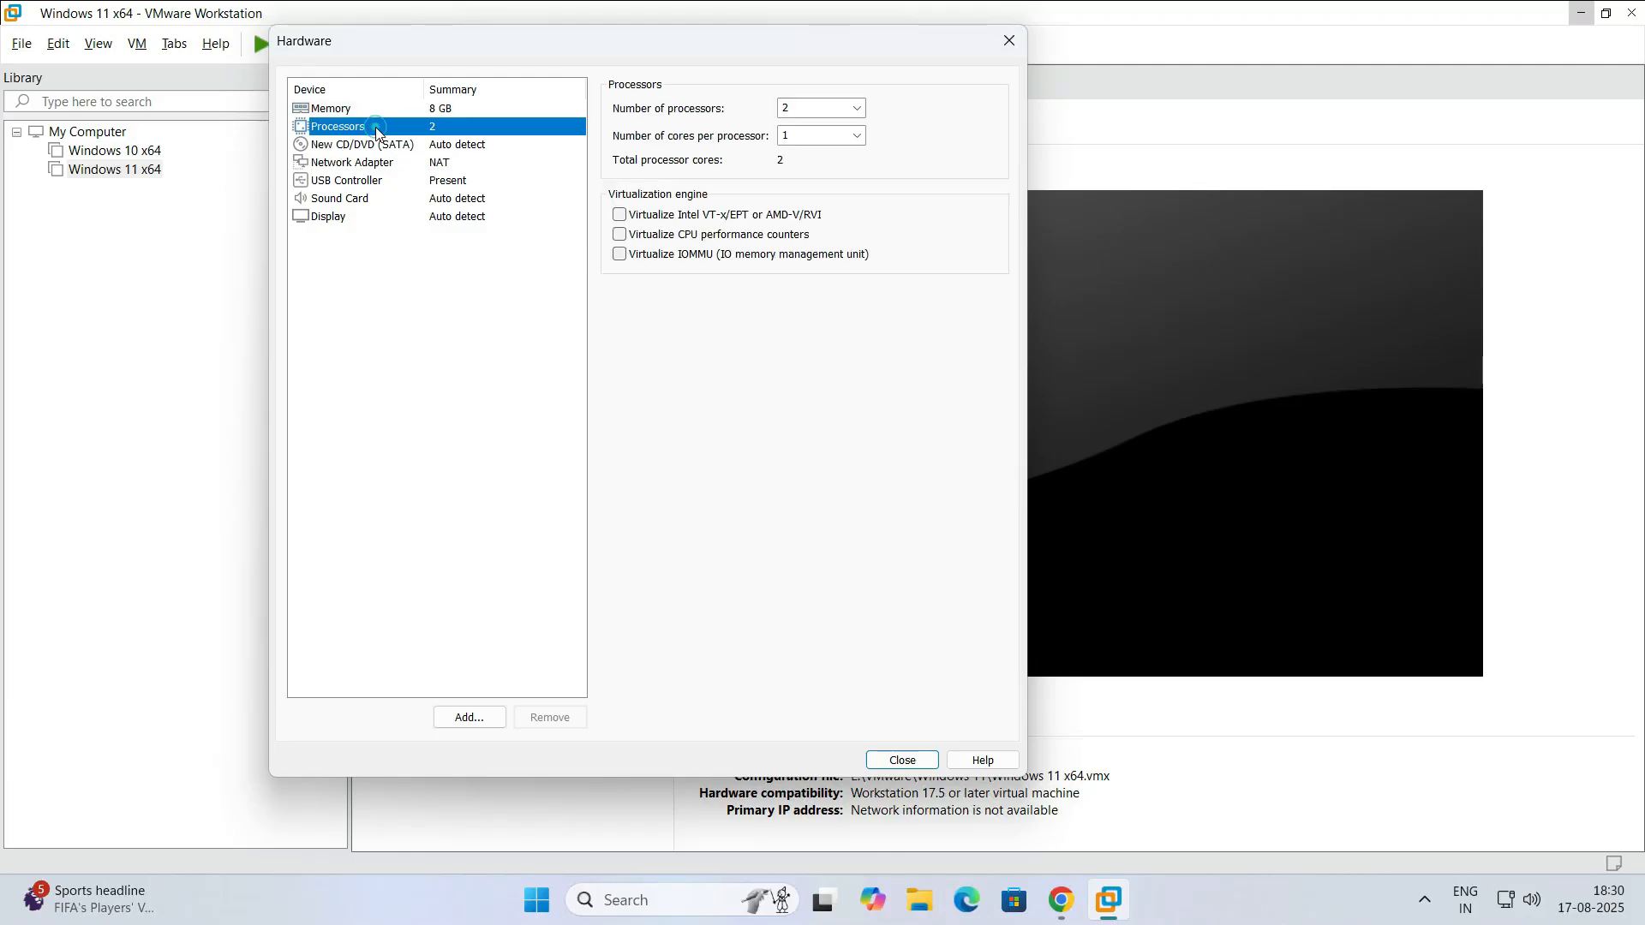
{"action": "left_click", "coordinate": [857, 137]}
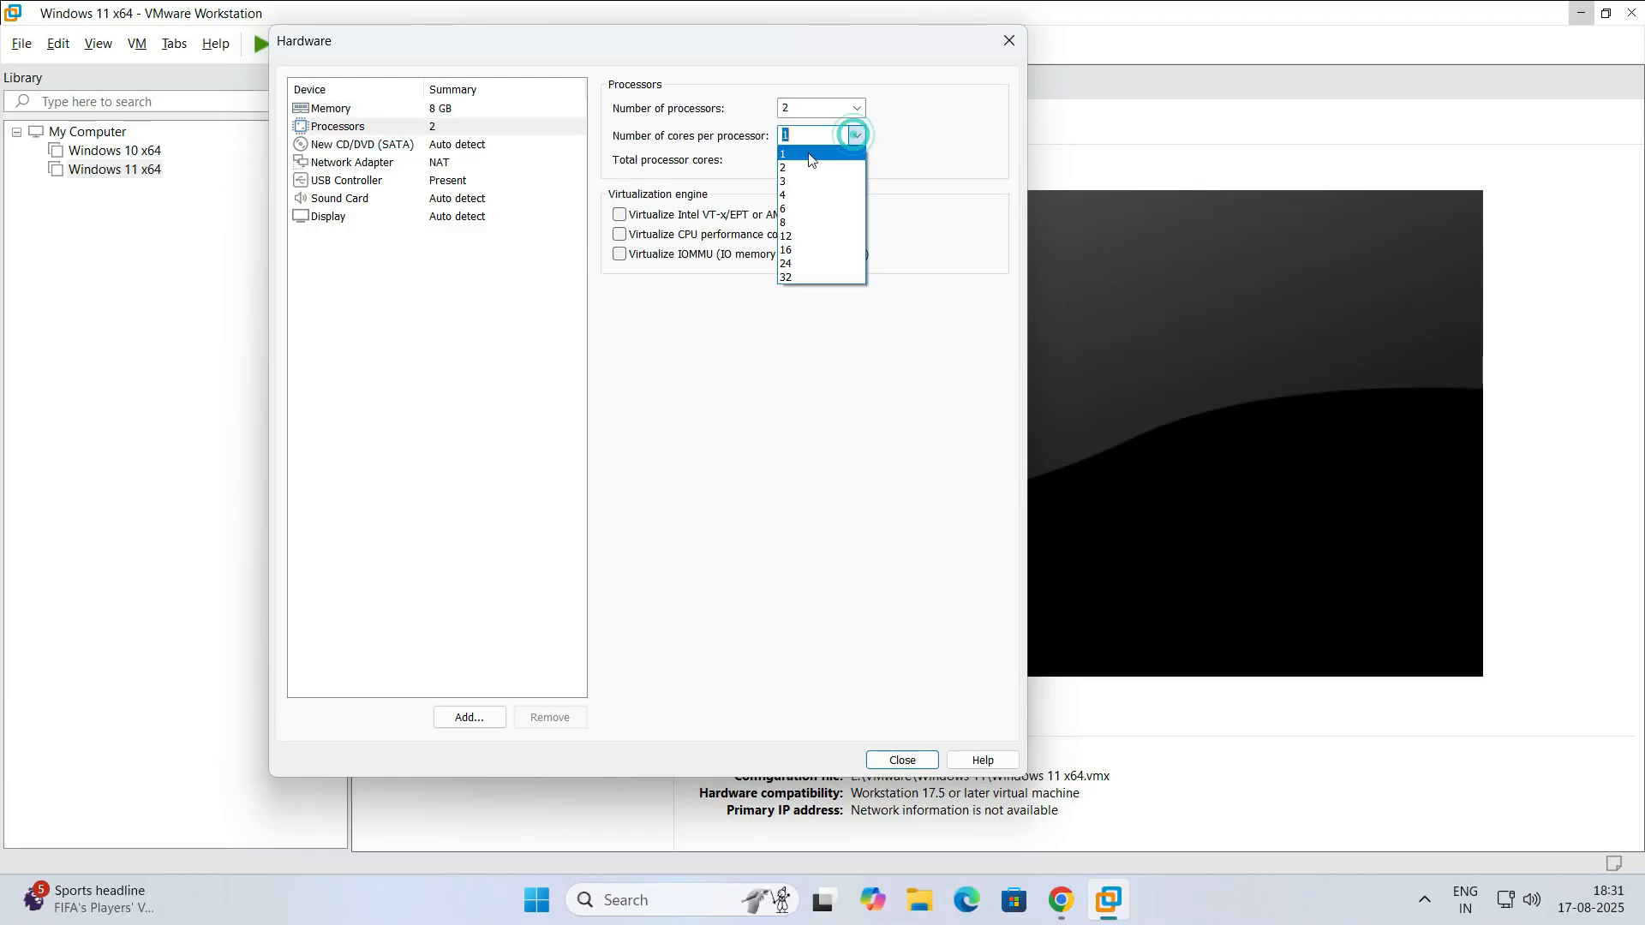
{"action": "left_click", "coordinate": [844, 163]}
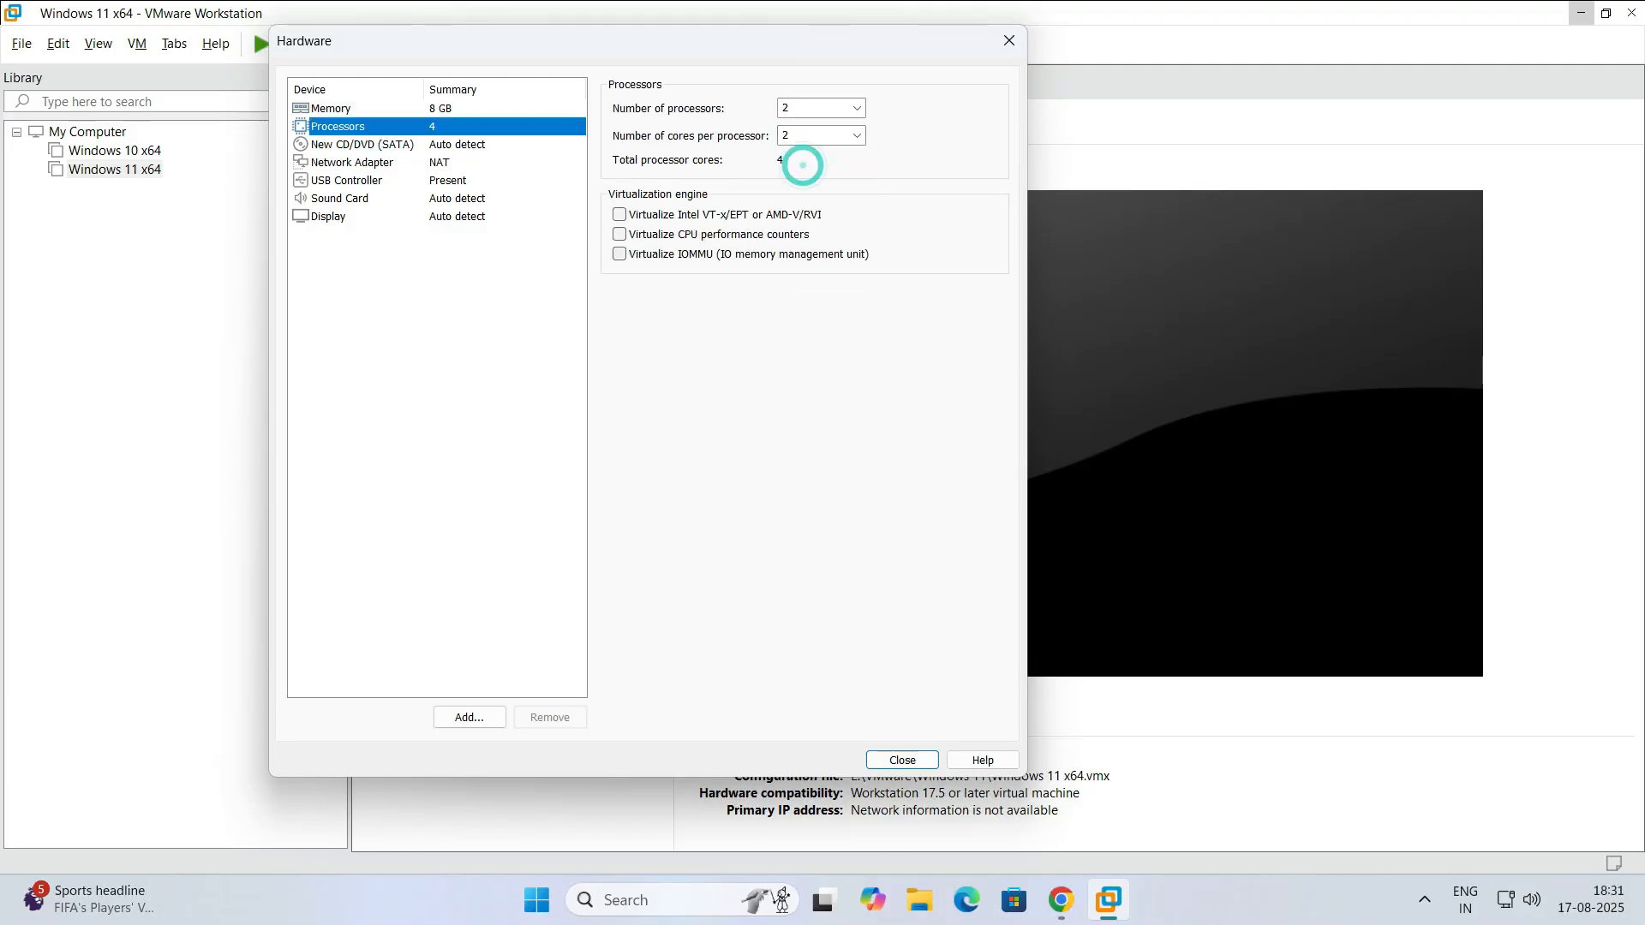
Set the CD/DVD drive to use the ISO image ubuntu-24.04.3-desktop-amd64.iso from the ISO File folder on Shared Drive (F:)
{"action": "left_click", "coordinate": [336, 148]}
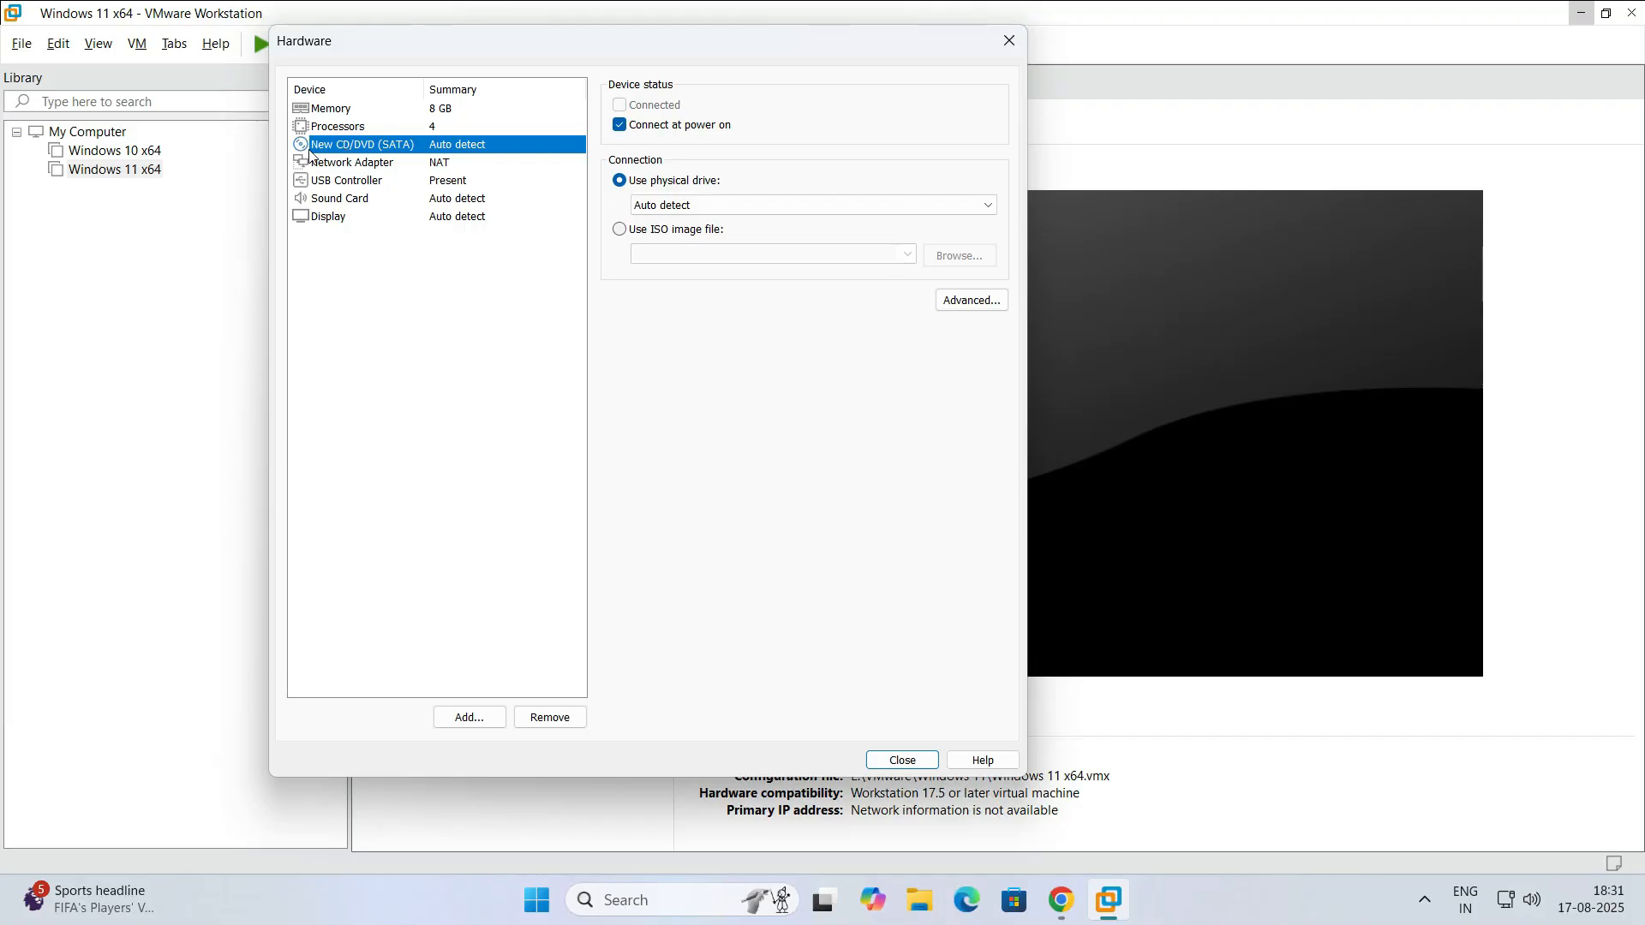
{"action": "left_click", "coordinate": [622, 237]}
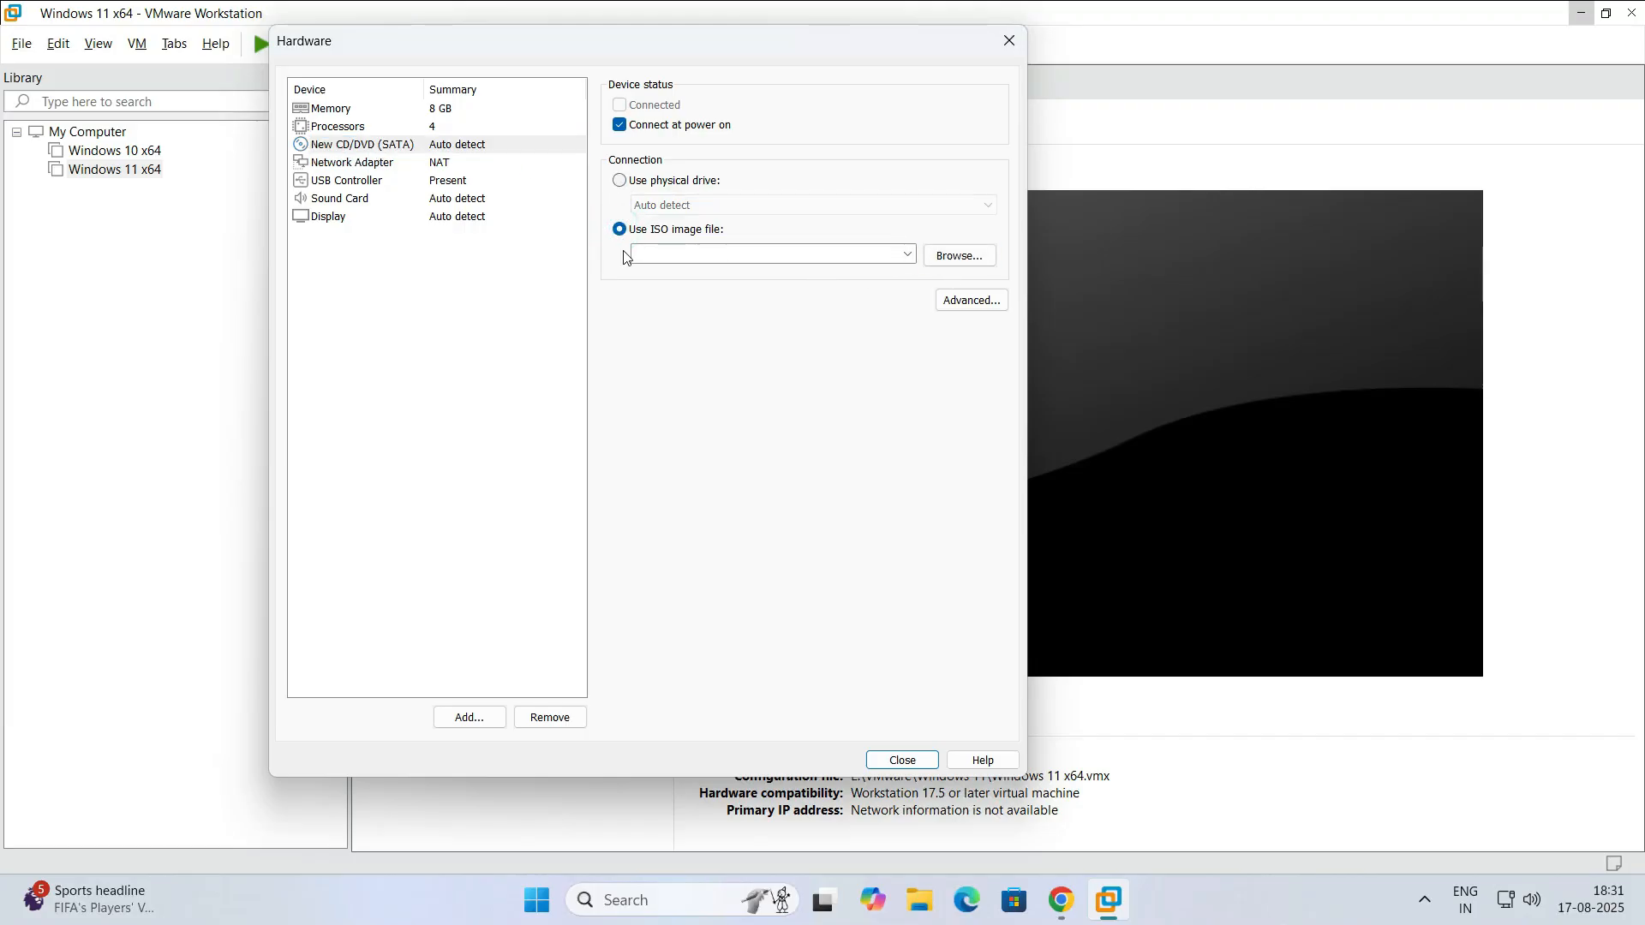
{"action": "left_click", "coordinate": [960, 256]}
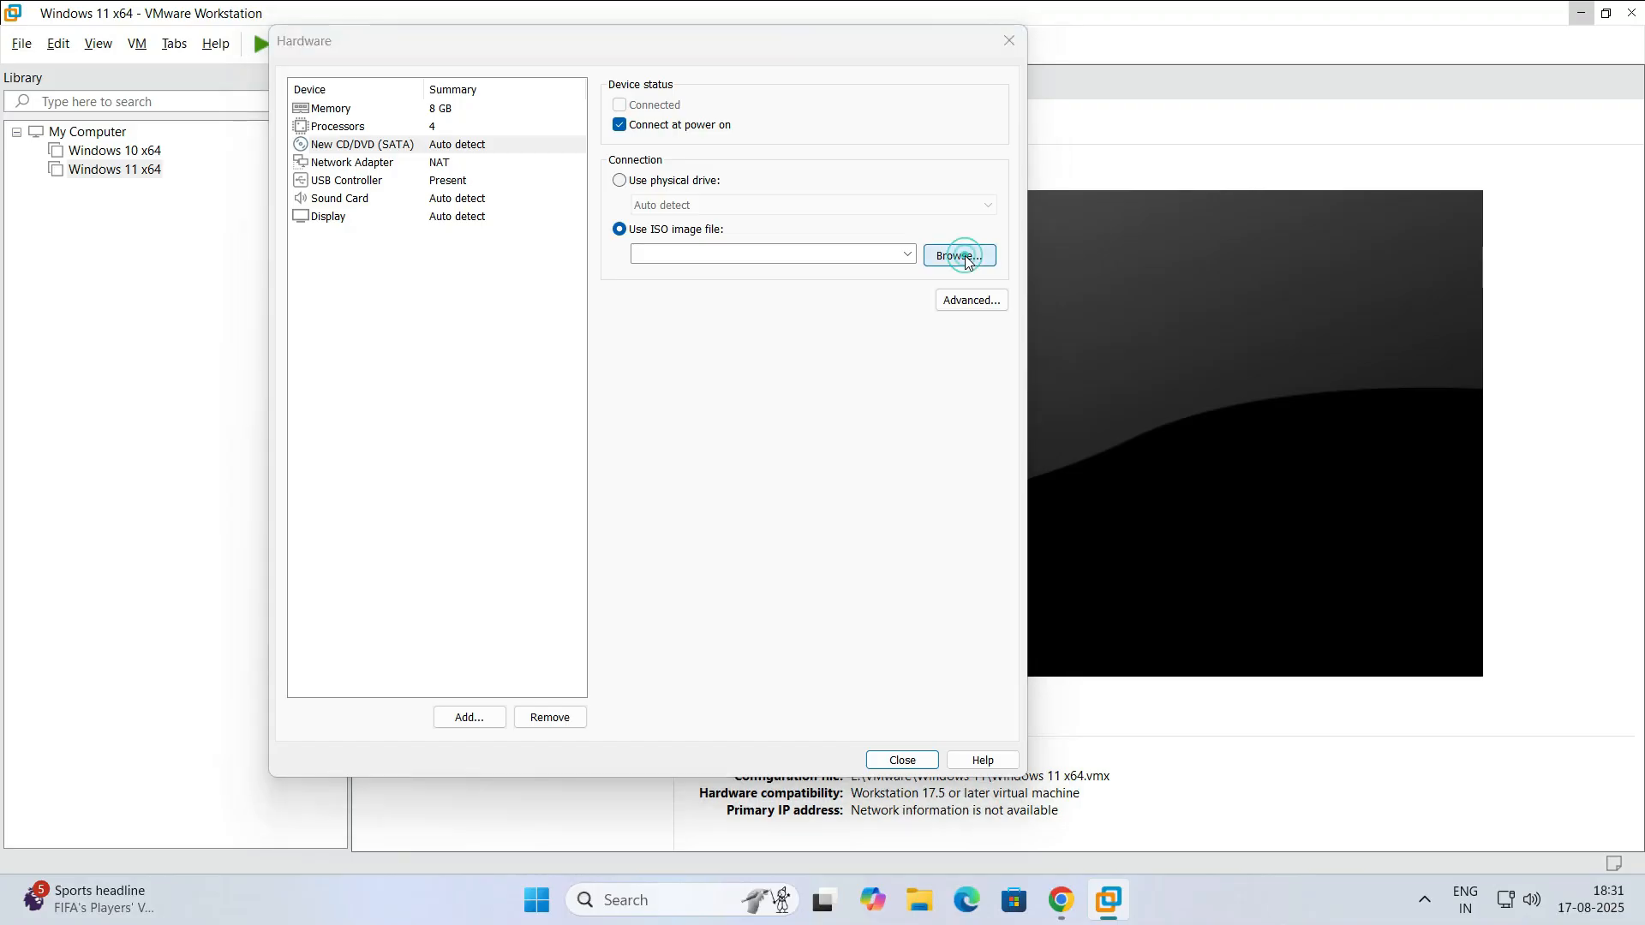
{"action": "scroll", "coordinate": [386, 338], "scroll_direction": "down", "scroll_amount": 3}
{"action": "scroll", "coordinate": [323, 375], "scroll_direction": "up", "scroll_amount": 3}
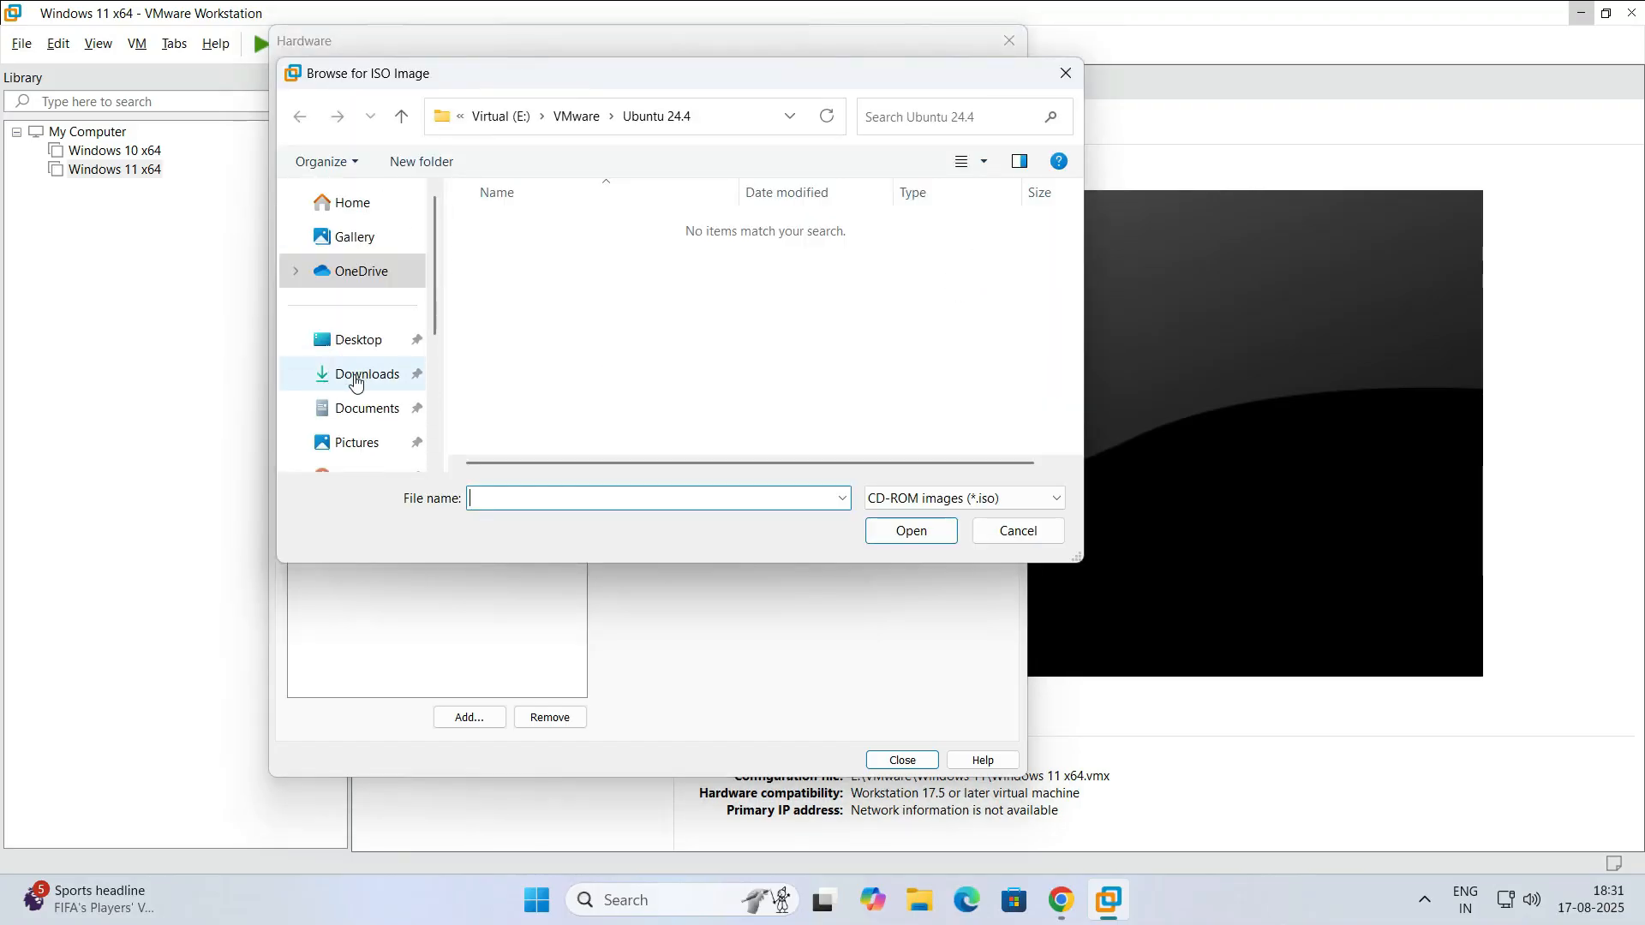
{"action": "scroll", "coordinate": [356, 381], "scroll_direction": "down", "scroll_amount": 3}
{"action": "left_click", "coordinate": [356, 366]}
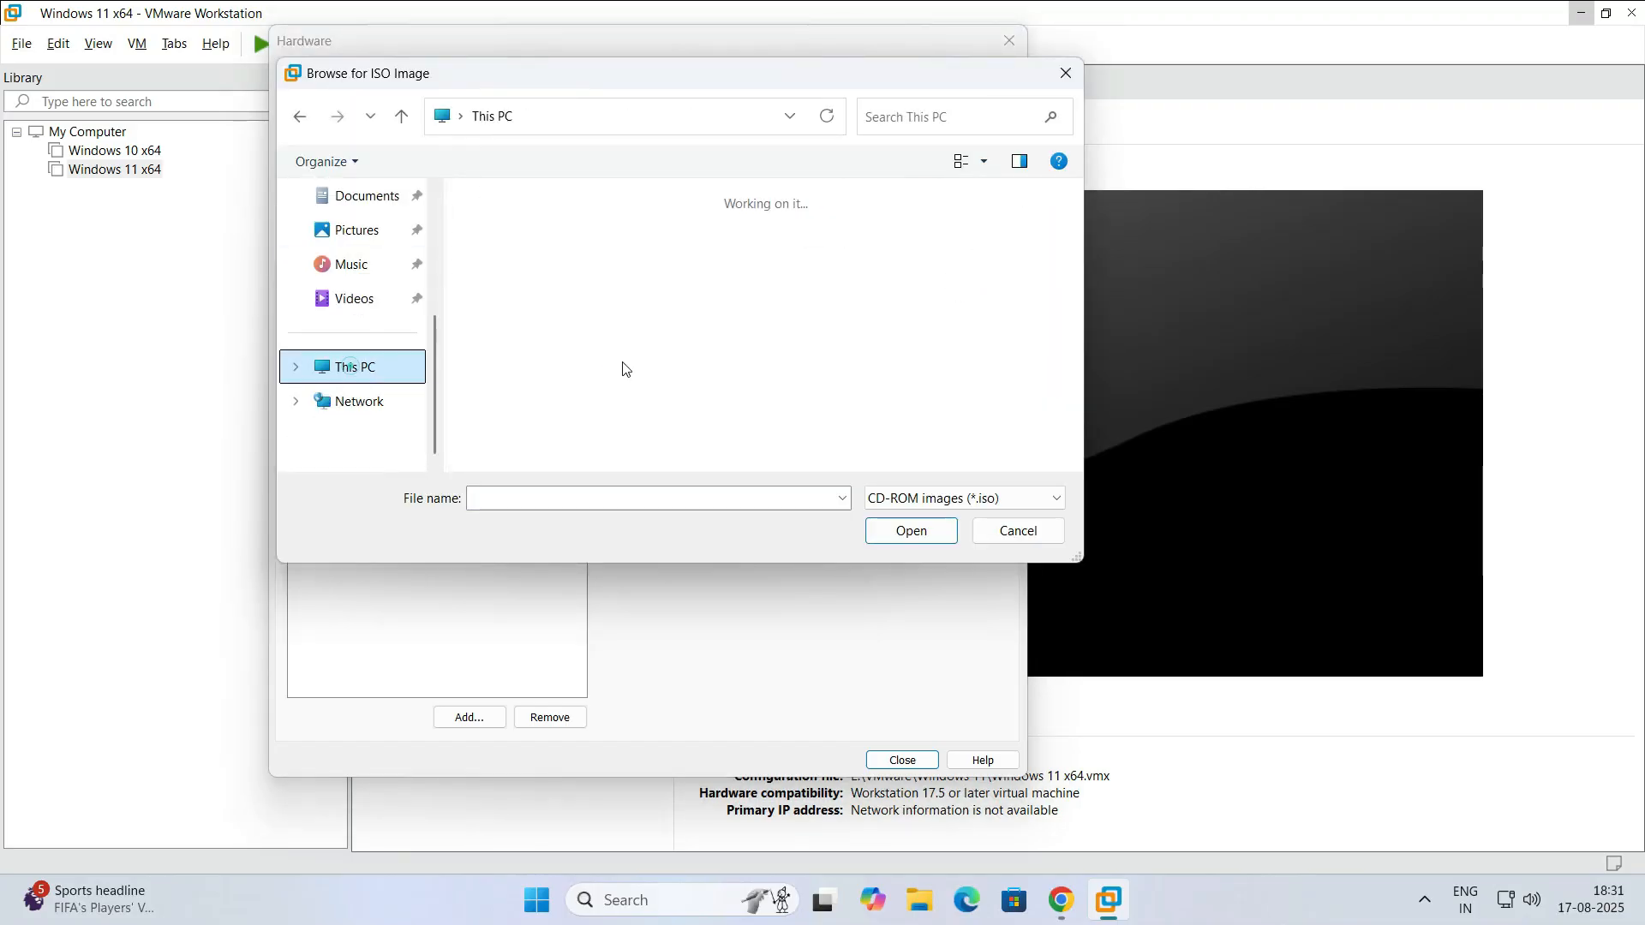
{"action": "double_click", "coordinate": [764, 323]}
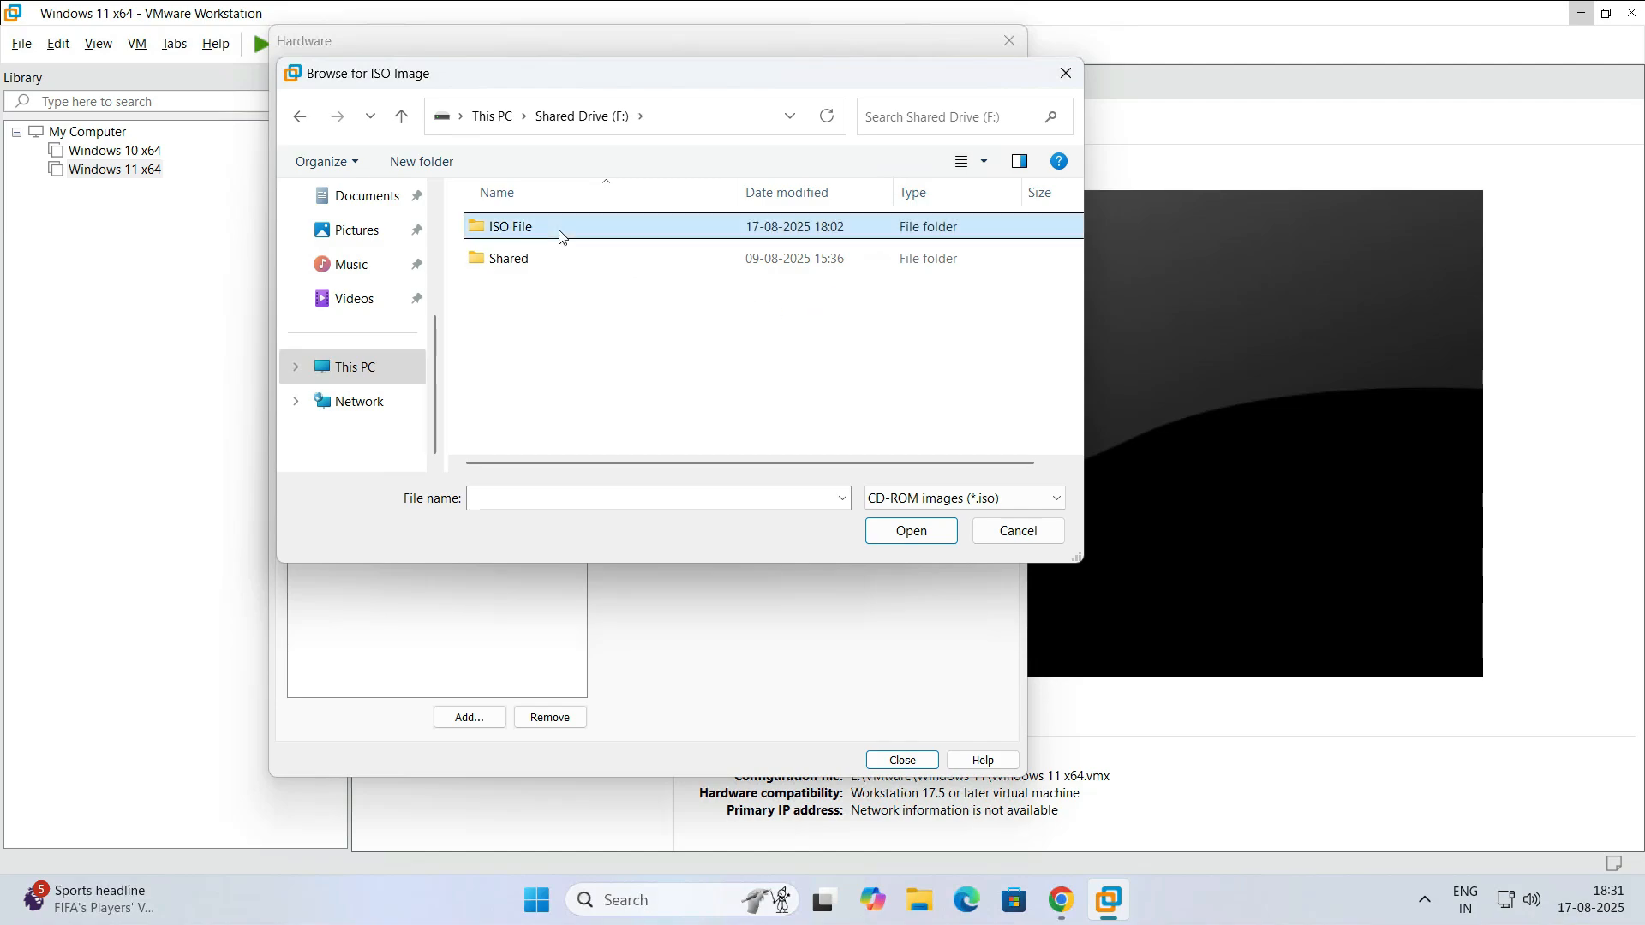
{"action": "double_click", "coordinate": [557, 228]}
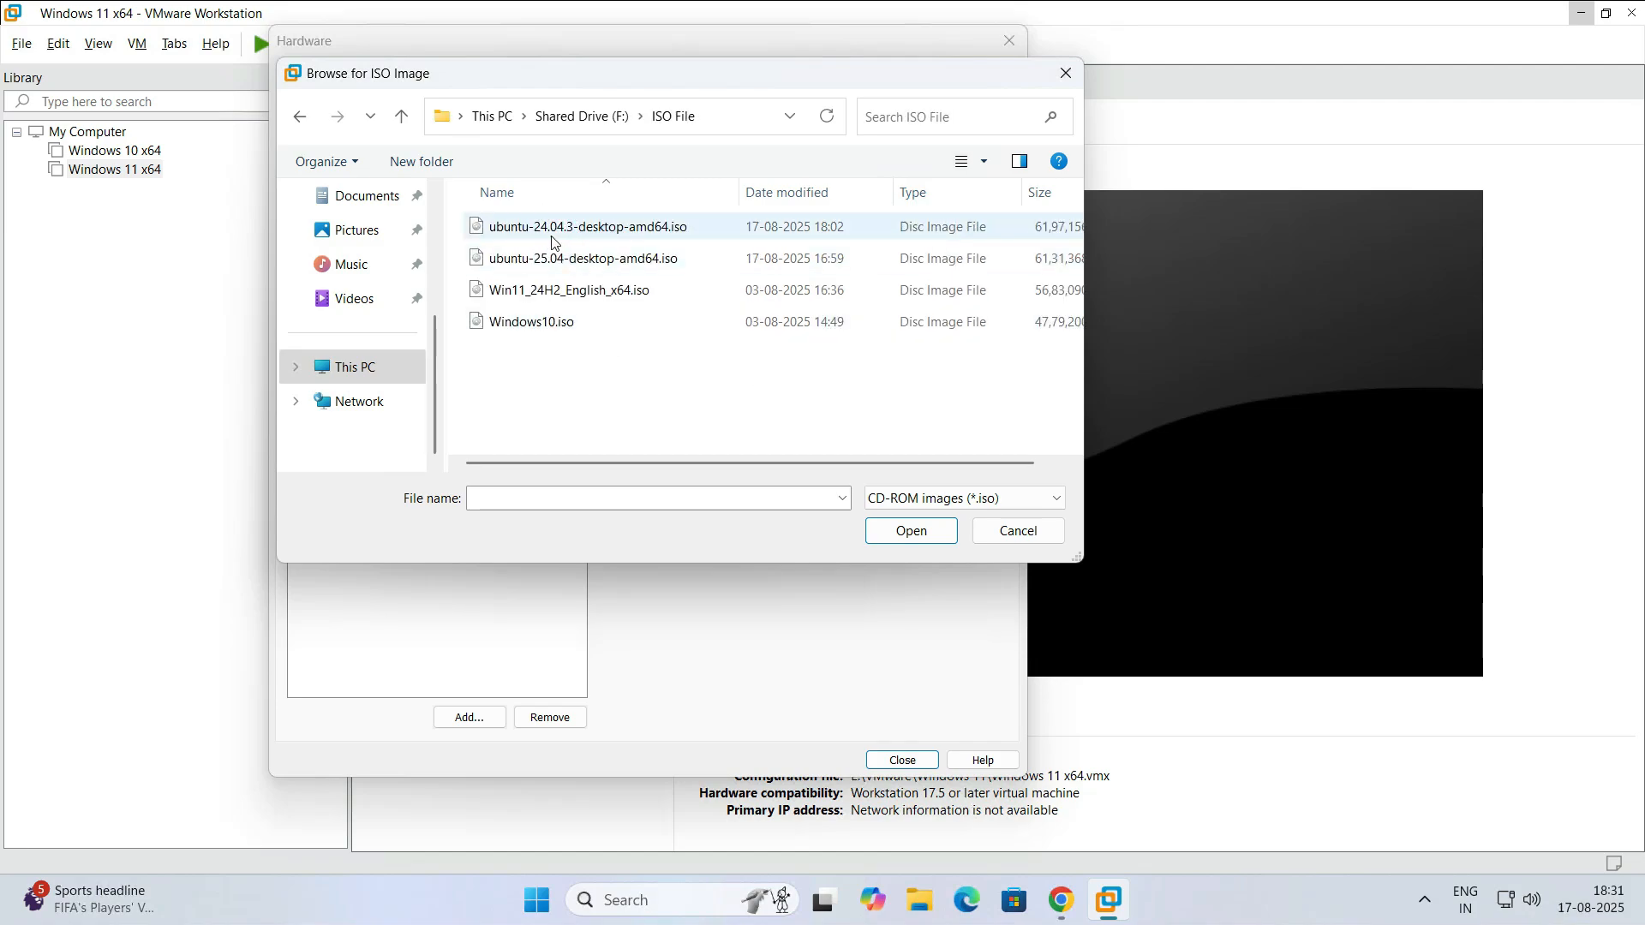
{"action": "left_click", "coordinate": [587, 238]}
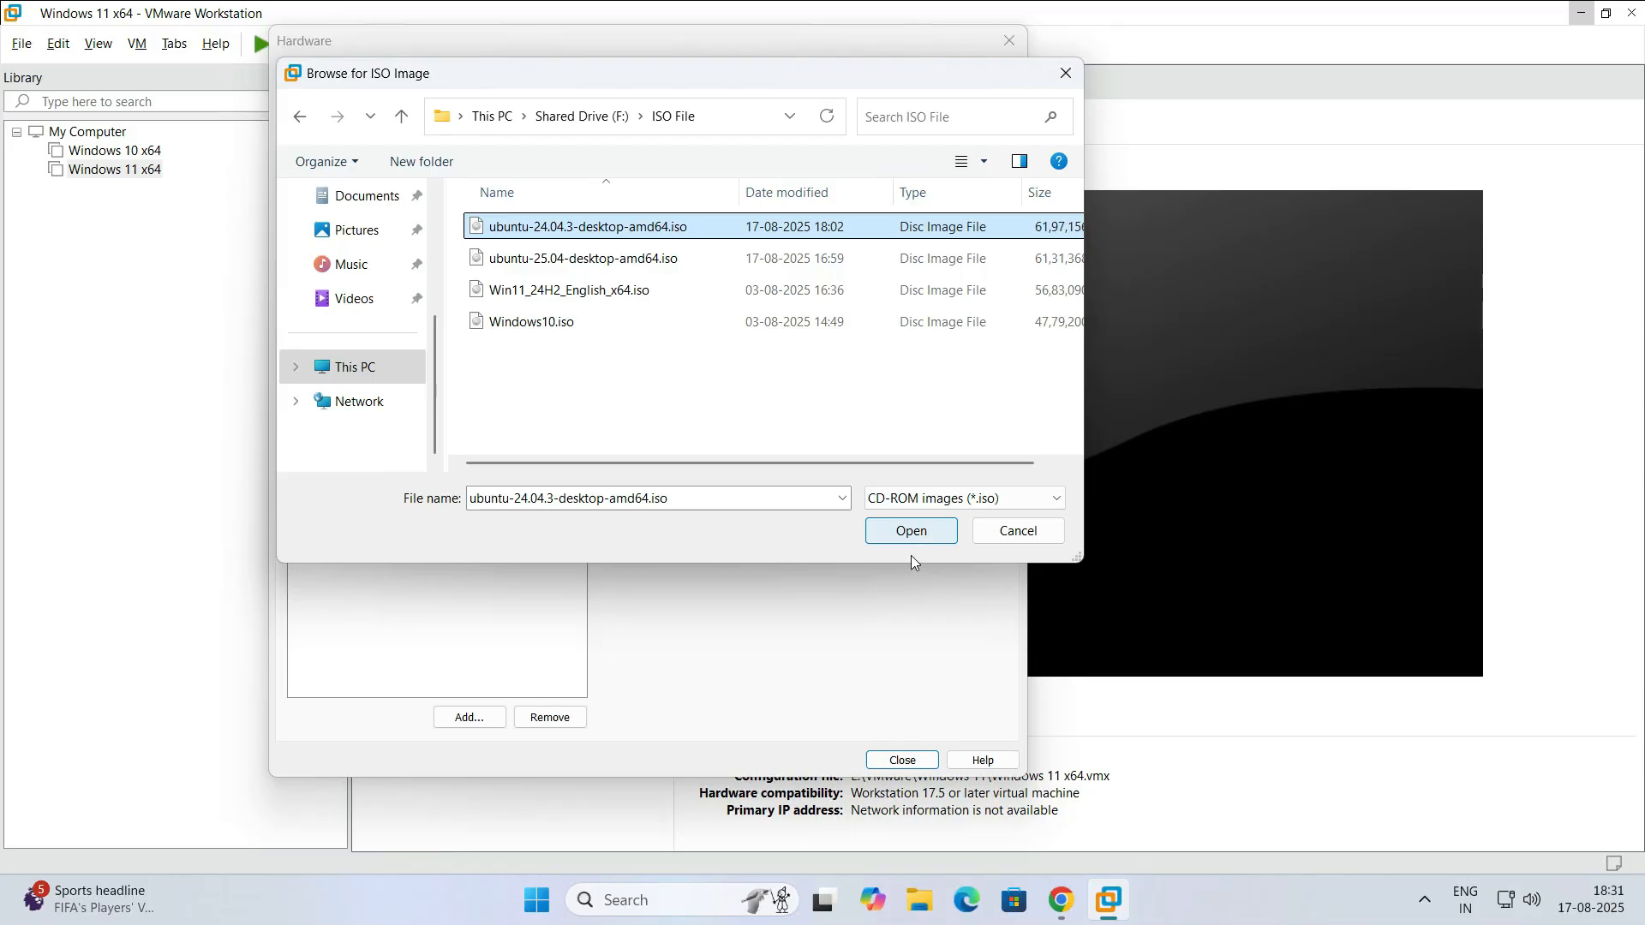
{"action": "left_click", "coordinate": [910, 532]}
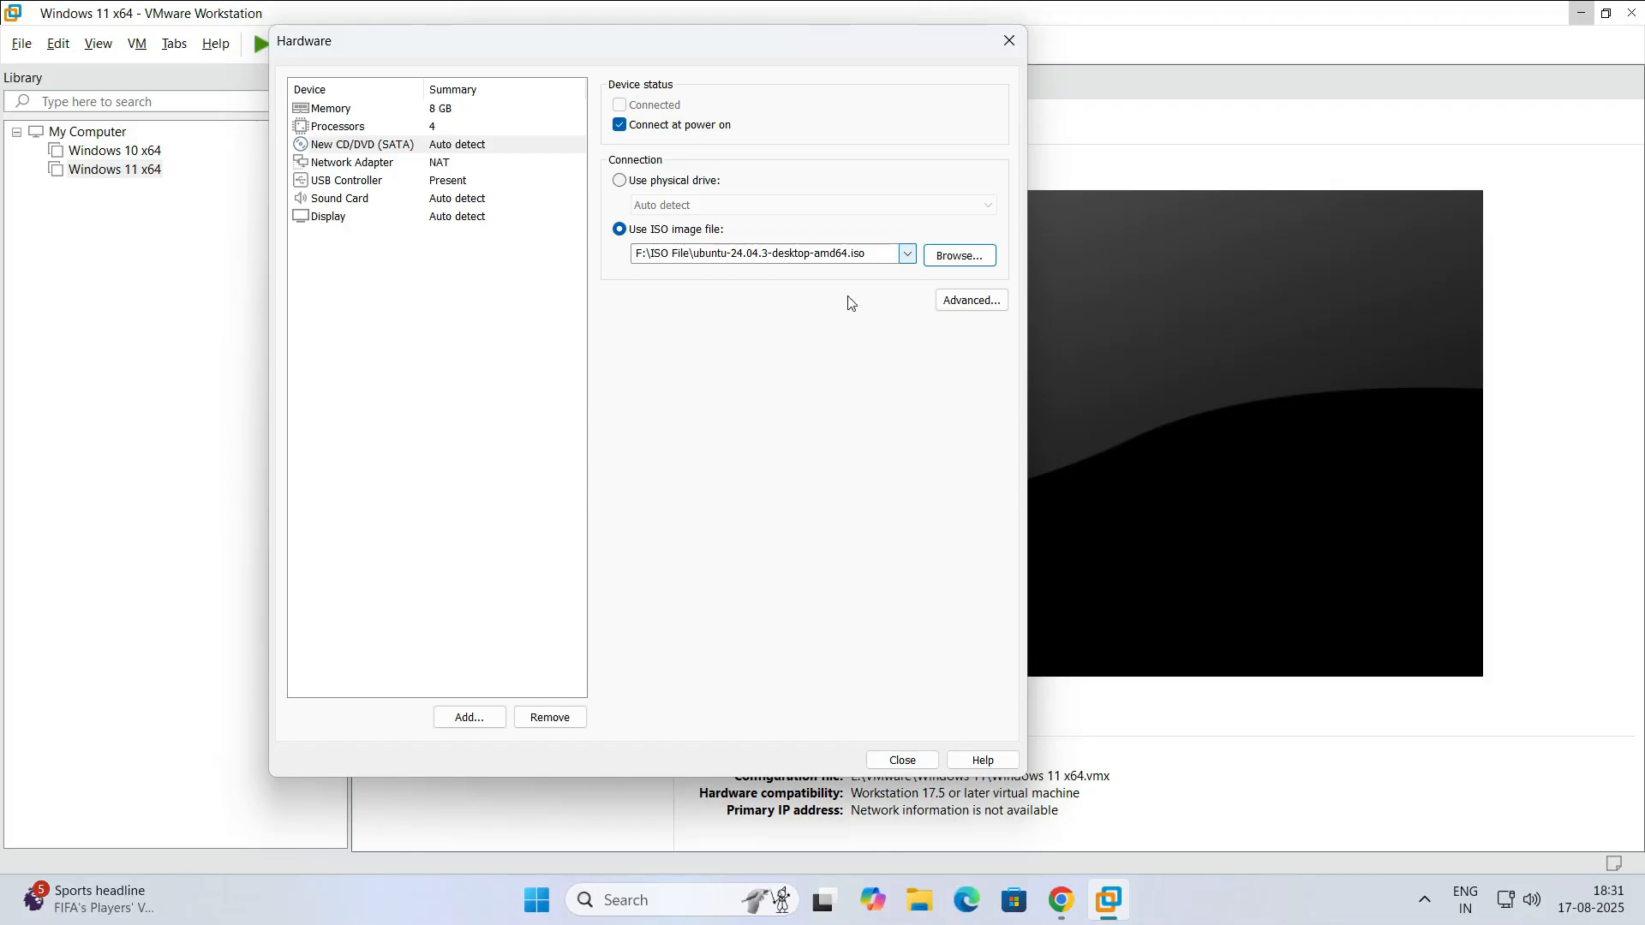
Set the network adapter to a bridged connection, keep it connecting at power on, and close the hardware settings
{"action": "left_click", "coordinate": [342, 163]}
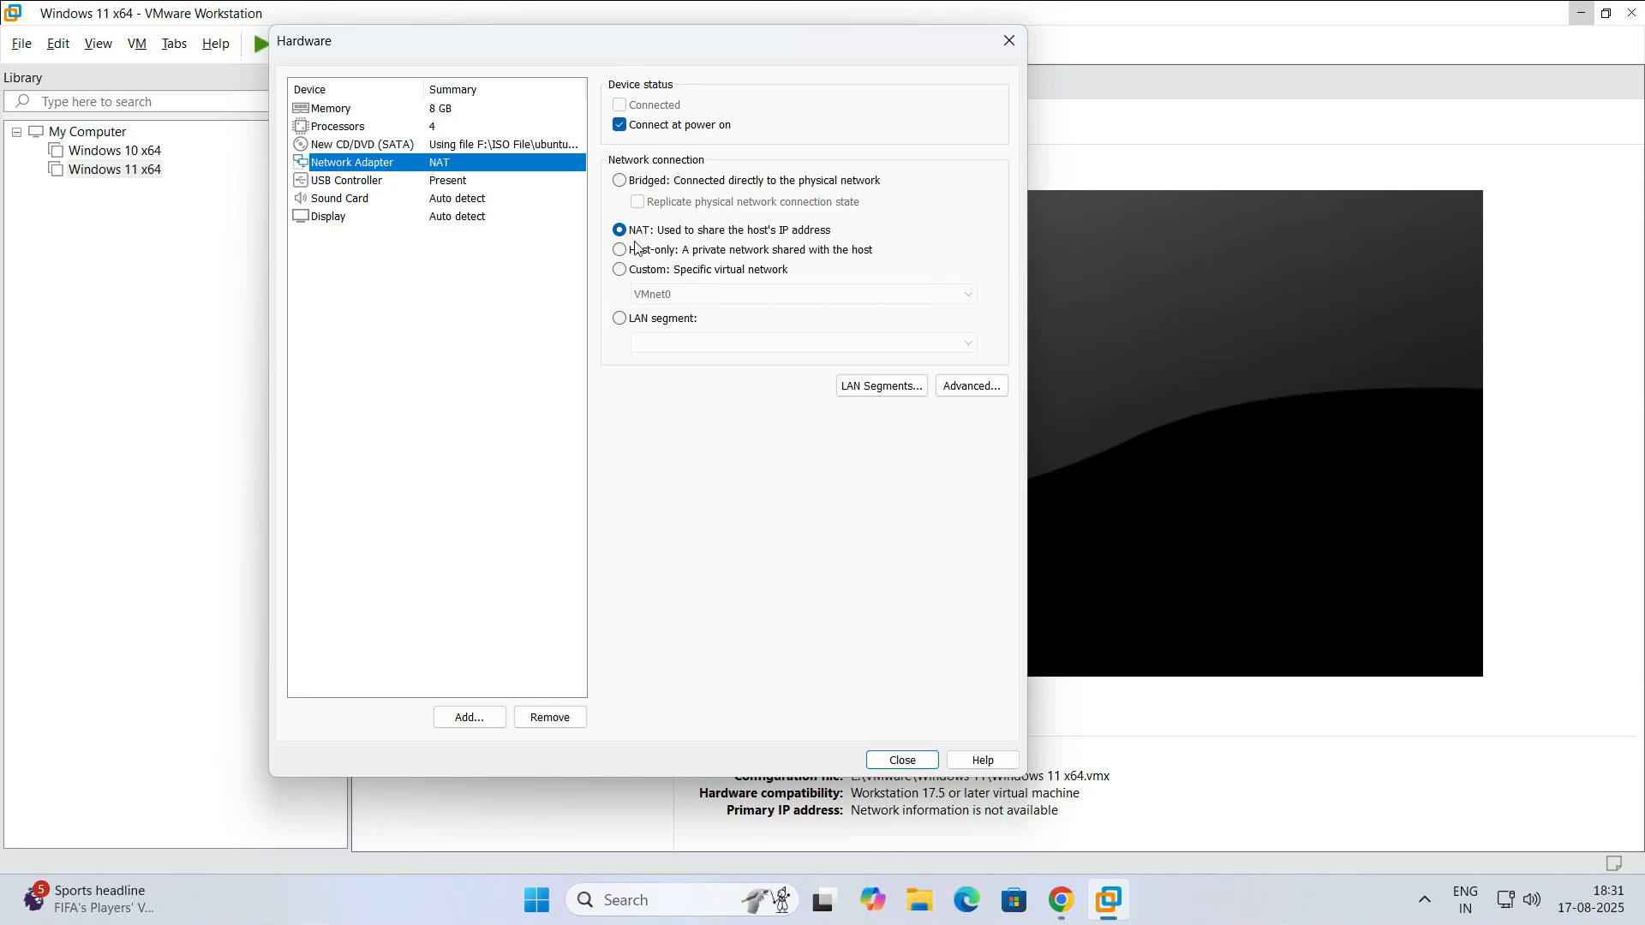
{"action": "left_click", "coordinate": [620, 126]}
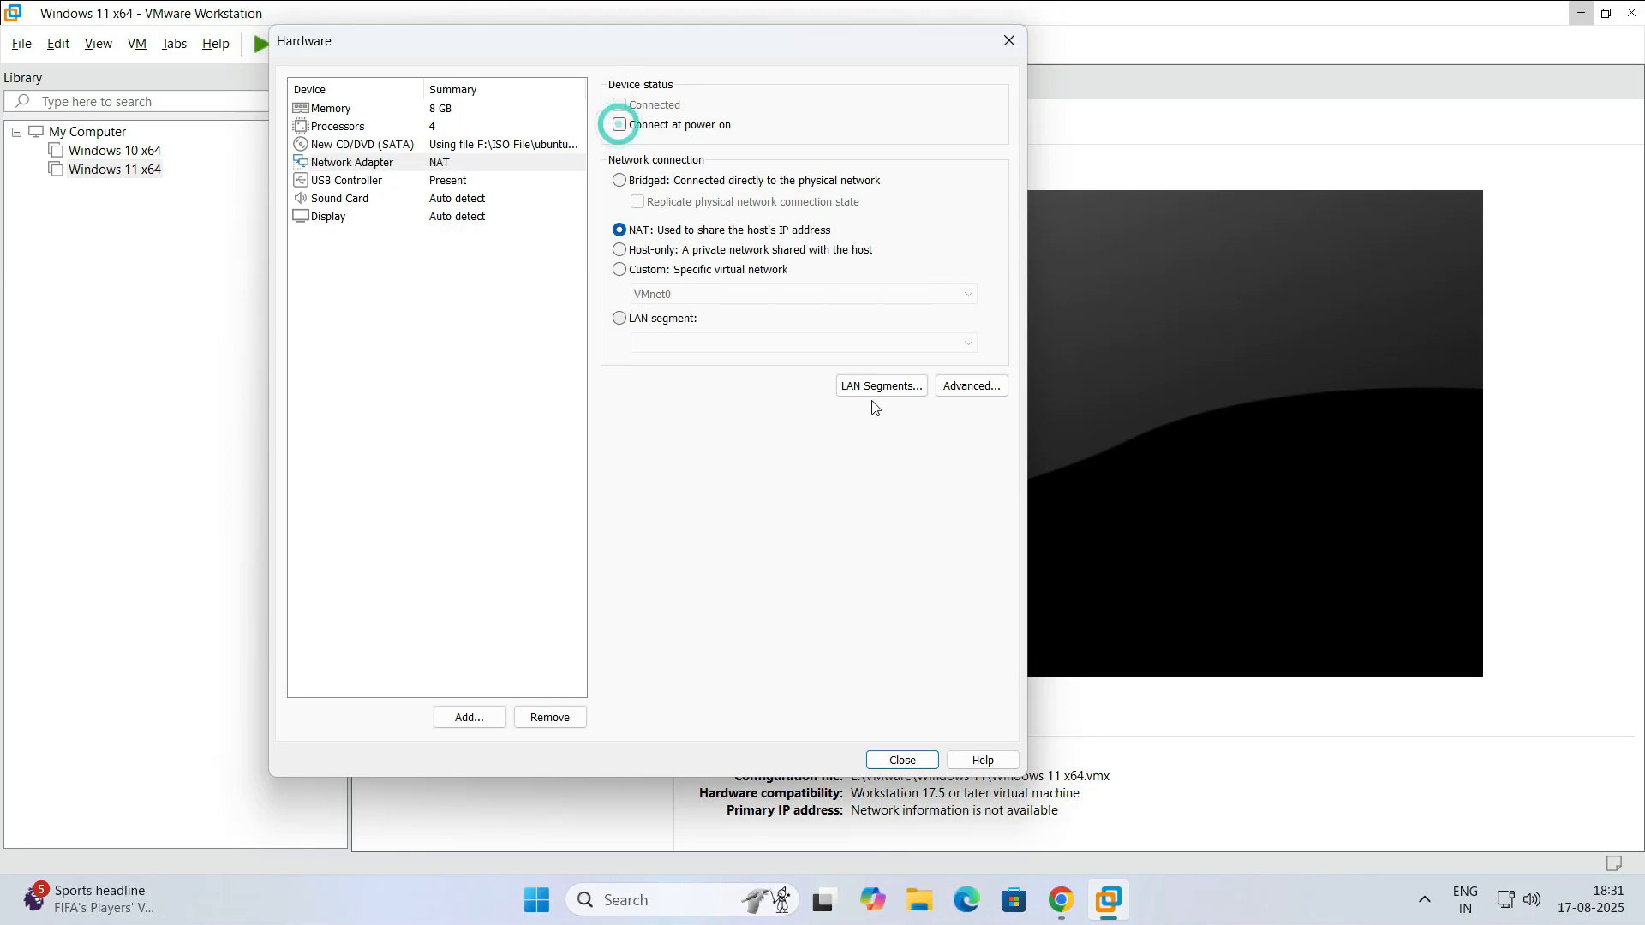
{"action": "left_click", "coordinate": [620, 126]}
{"action": "left_click", "coordinate": [619, 181]}
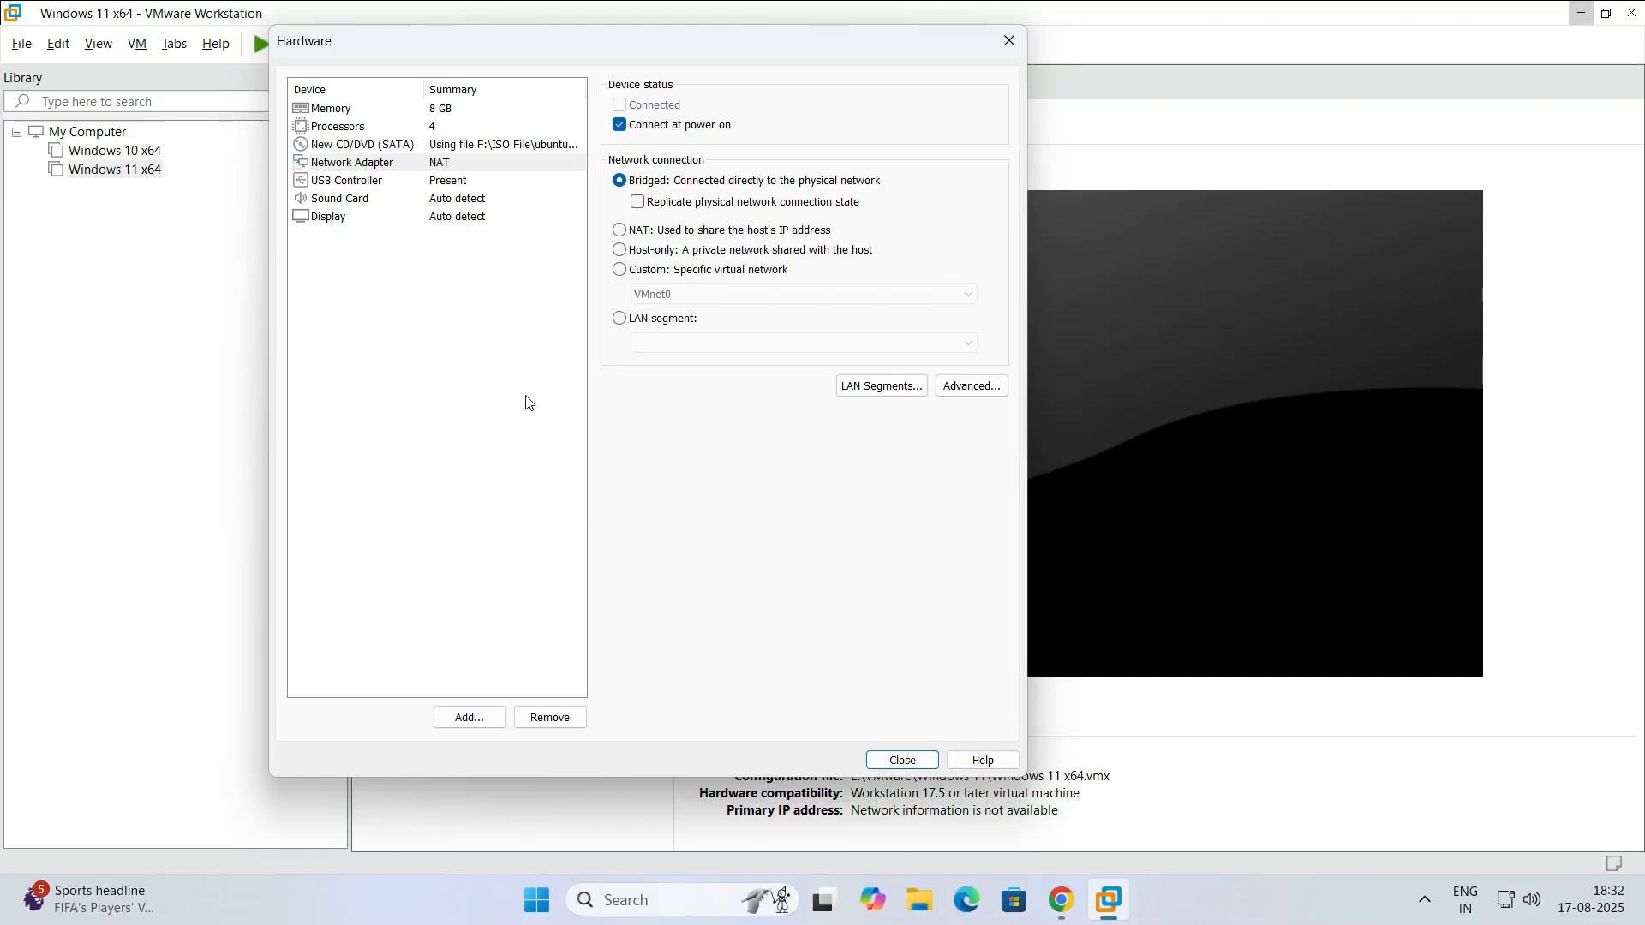
{"action": "left_click", "coordinate": [904, 762]}
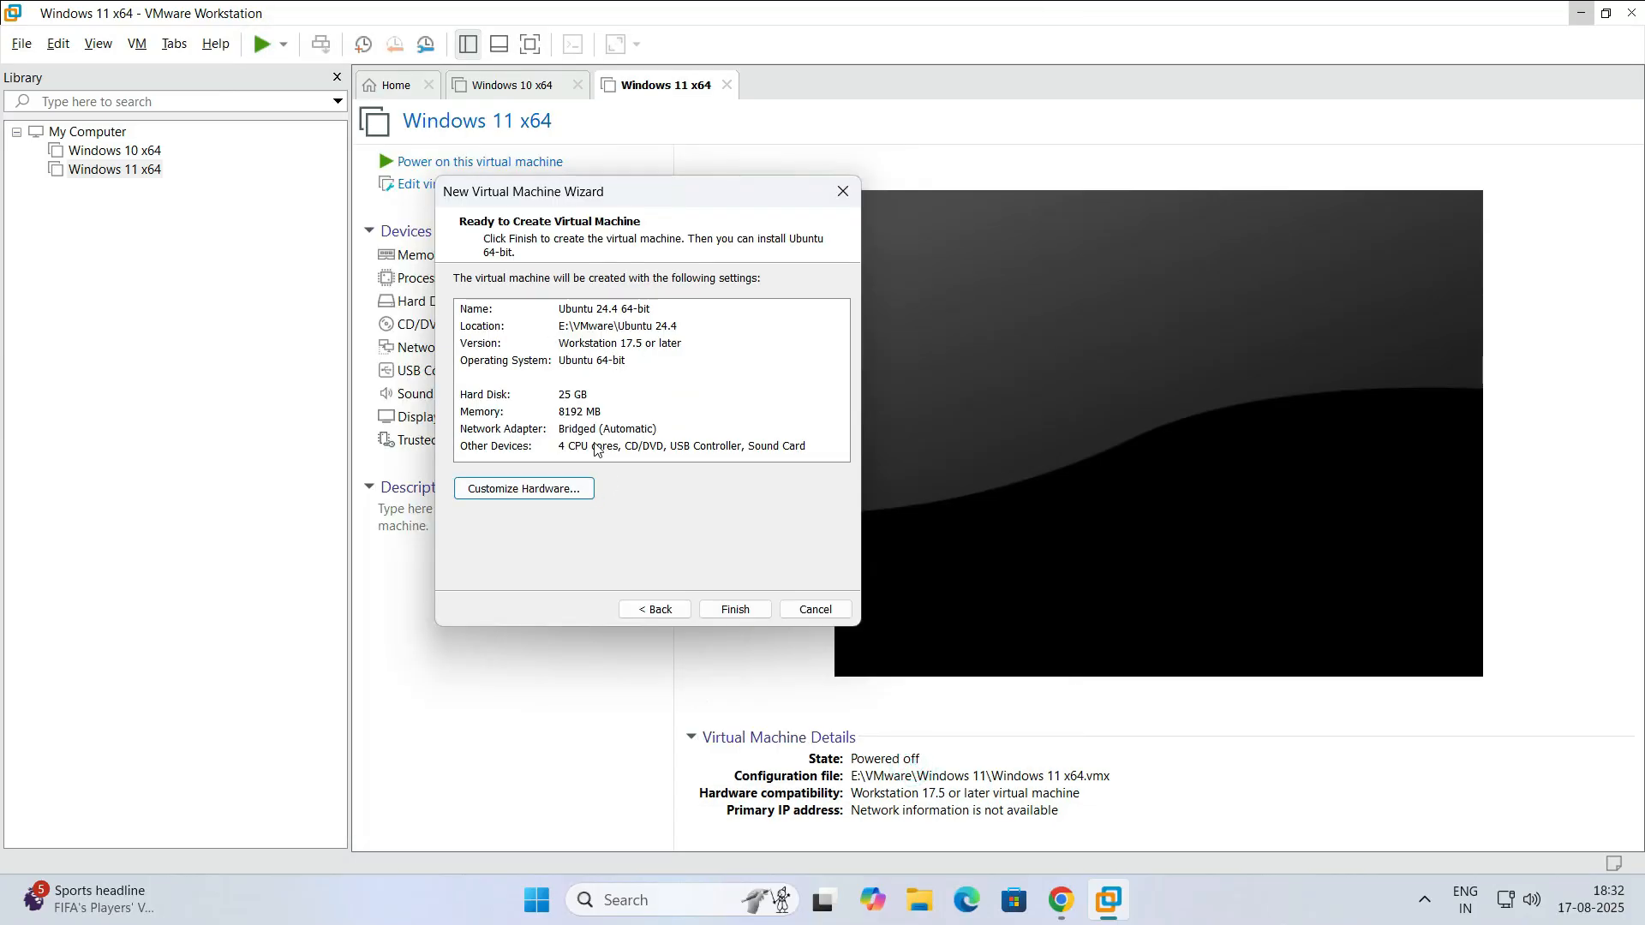
Finish creating the Ubuntu 24.4 64-bit virtual machine, power it on and dismiss the installation reminder
{"action": "left_click", "coordinate": [735, 609]}
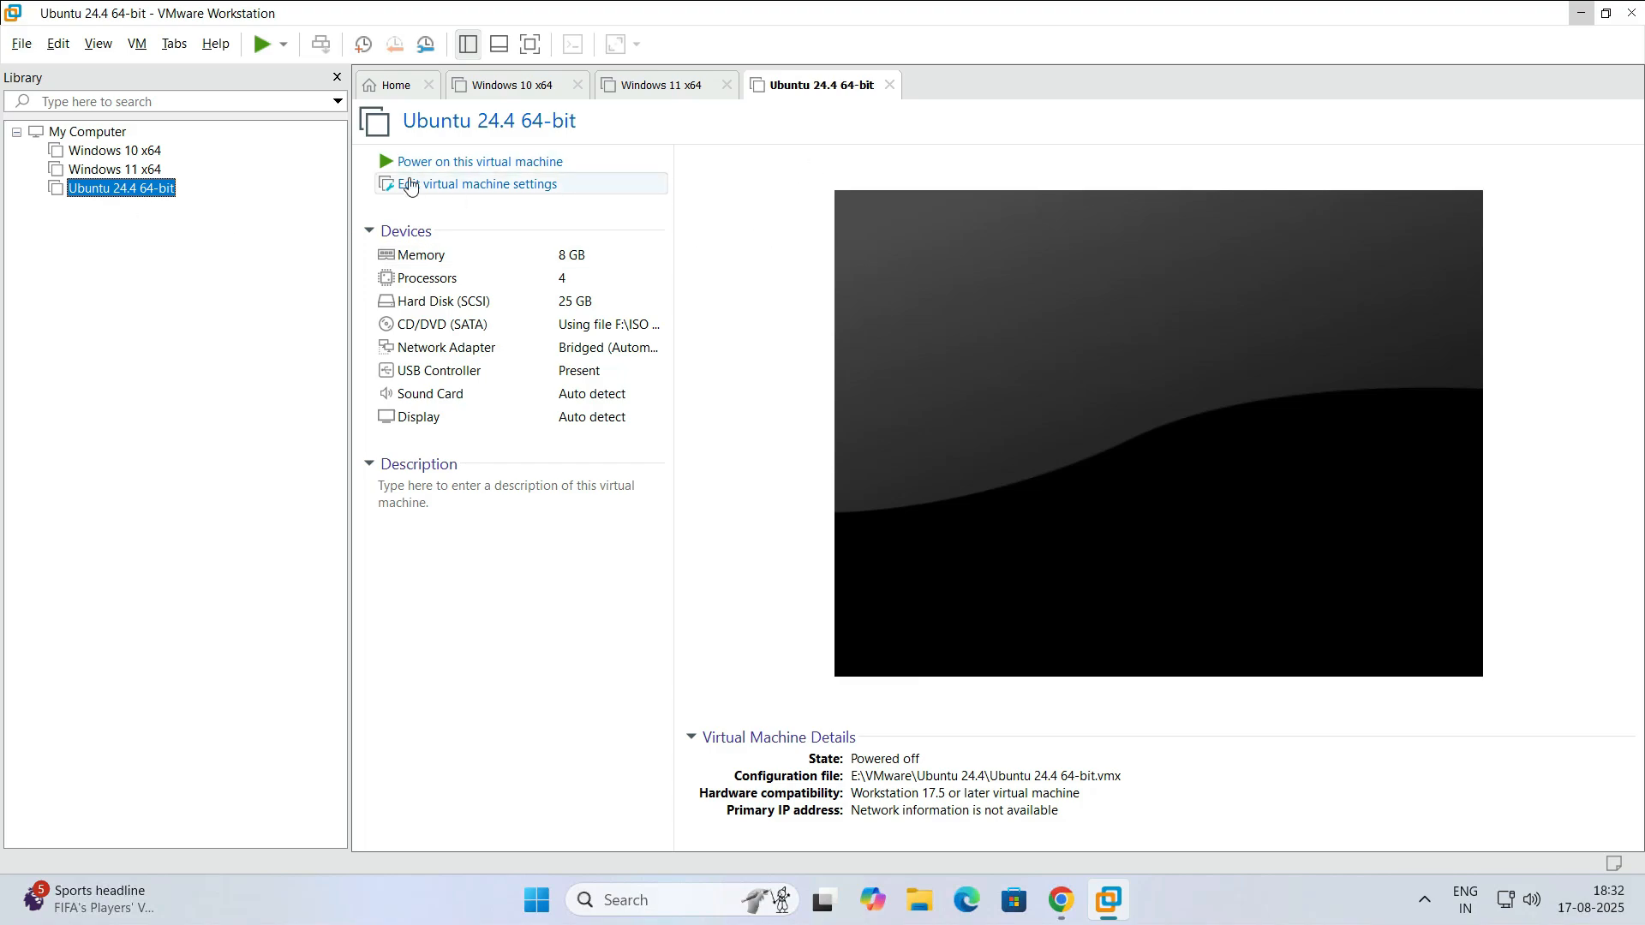
{"action": "left_click", "coordinate": [476, 170]}
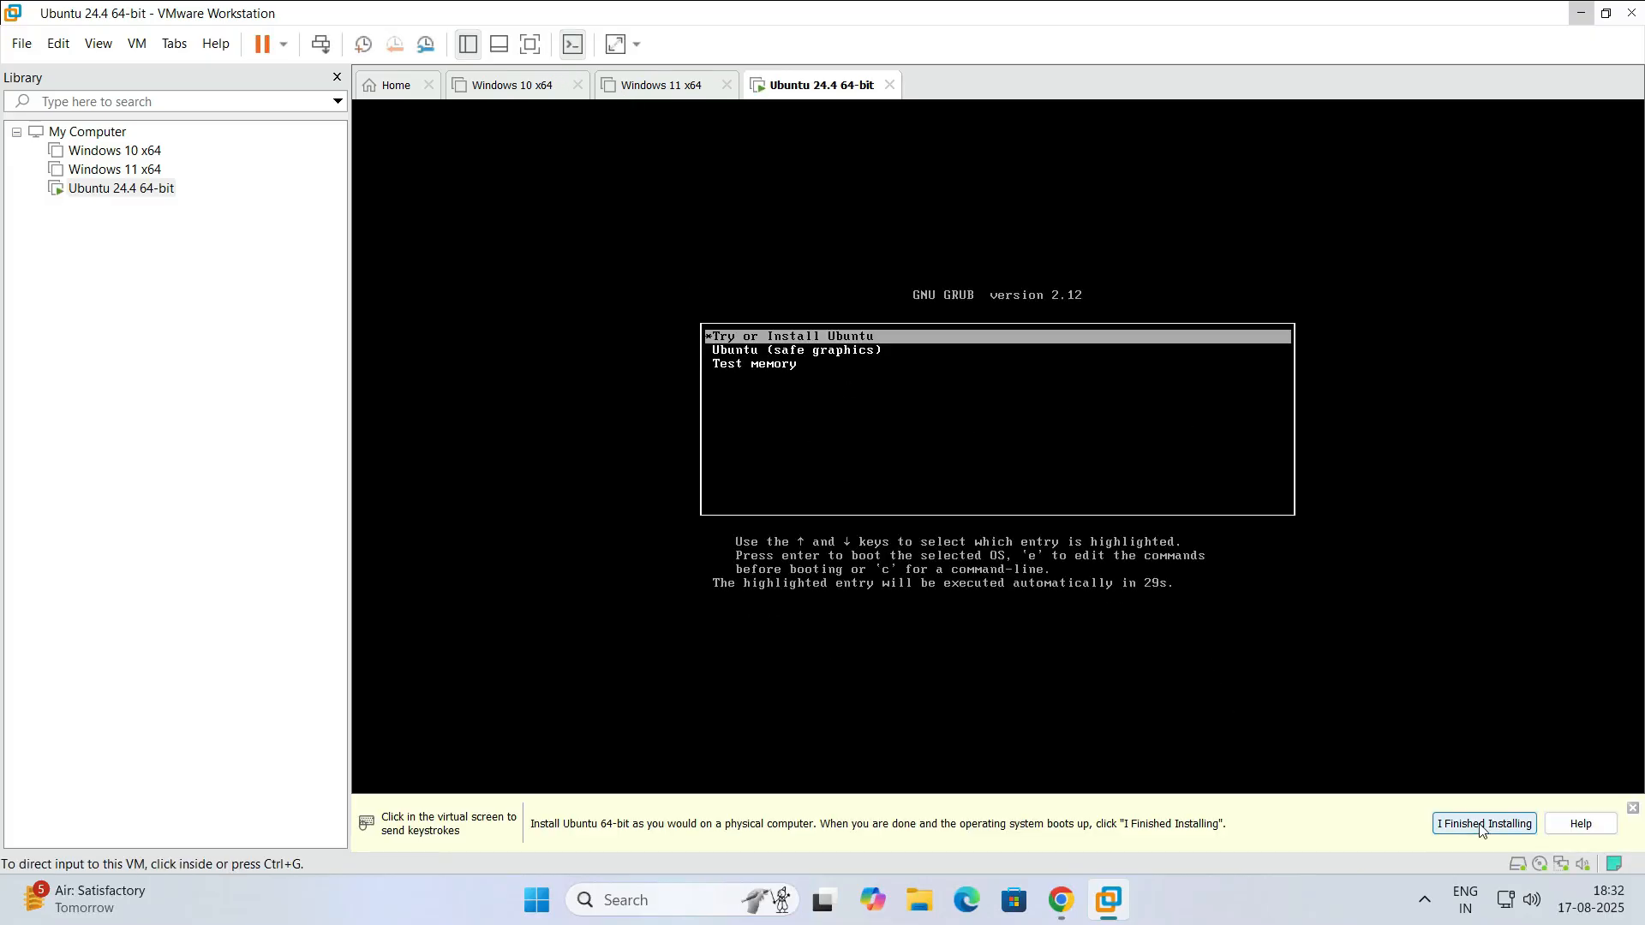
{"action": "left_click", "coordinate": [1485, 823]}
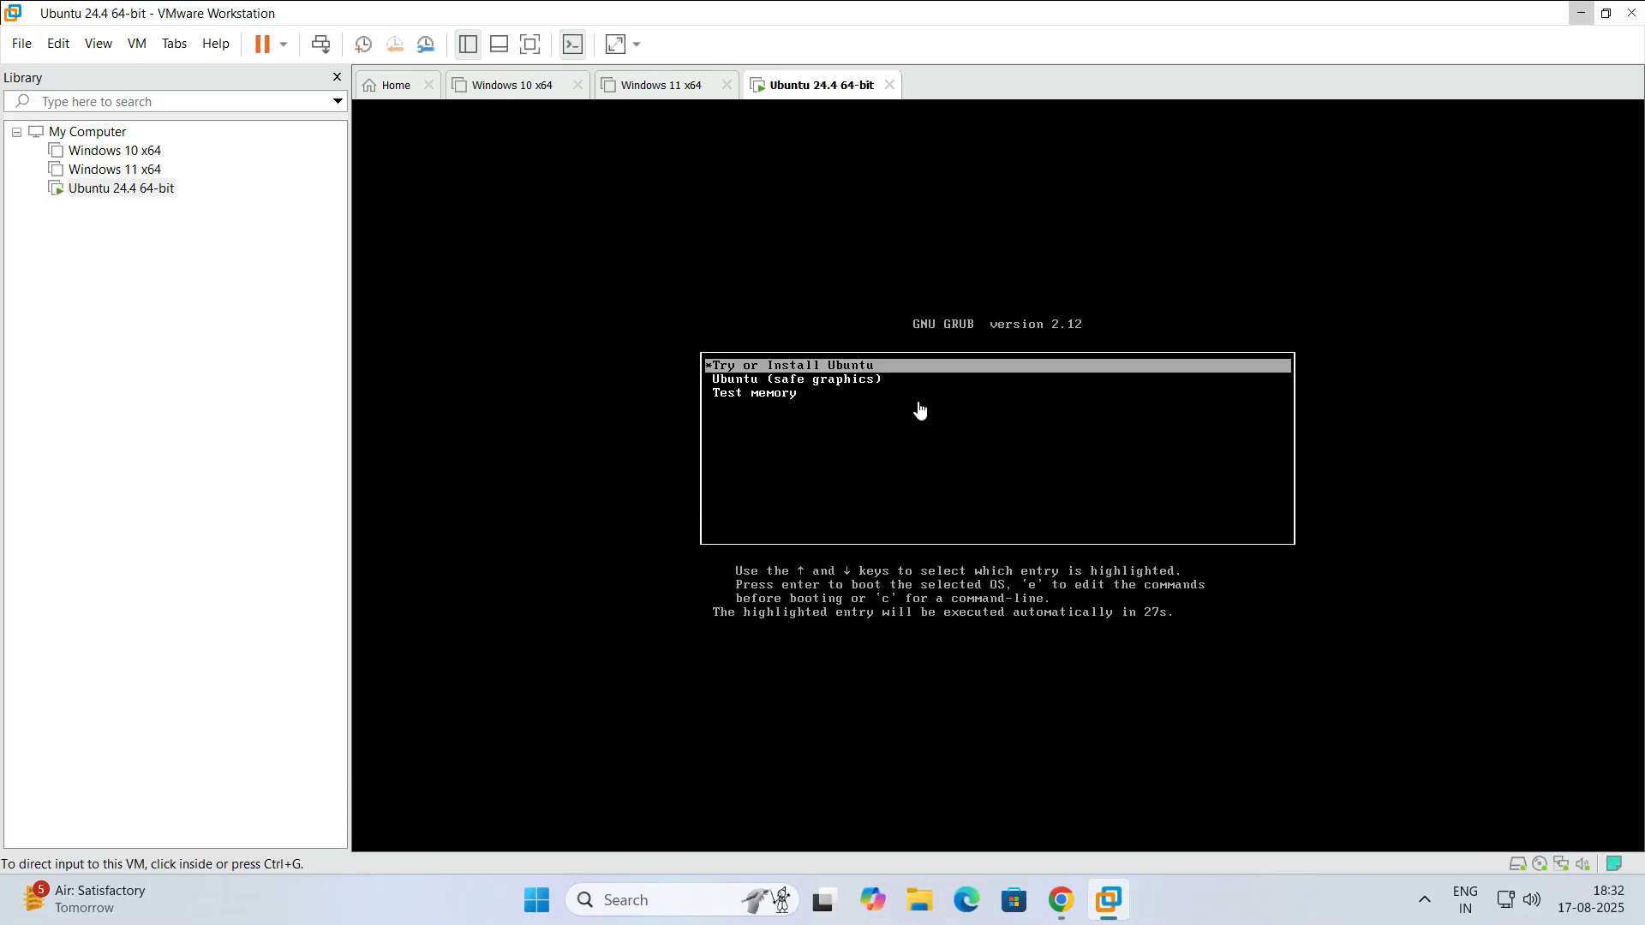
{"action": "left_click", "coordinate": [920, 411]}
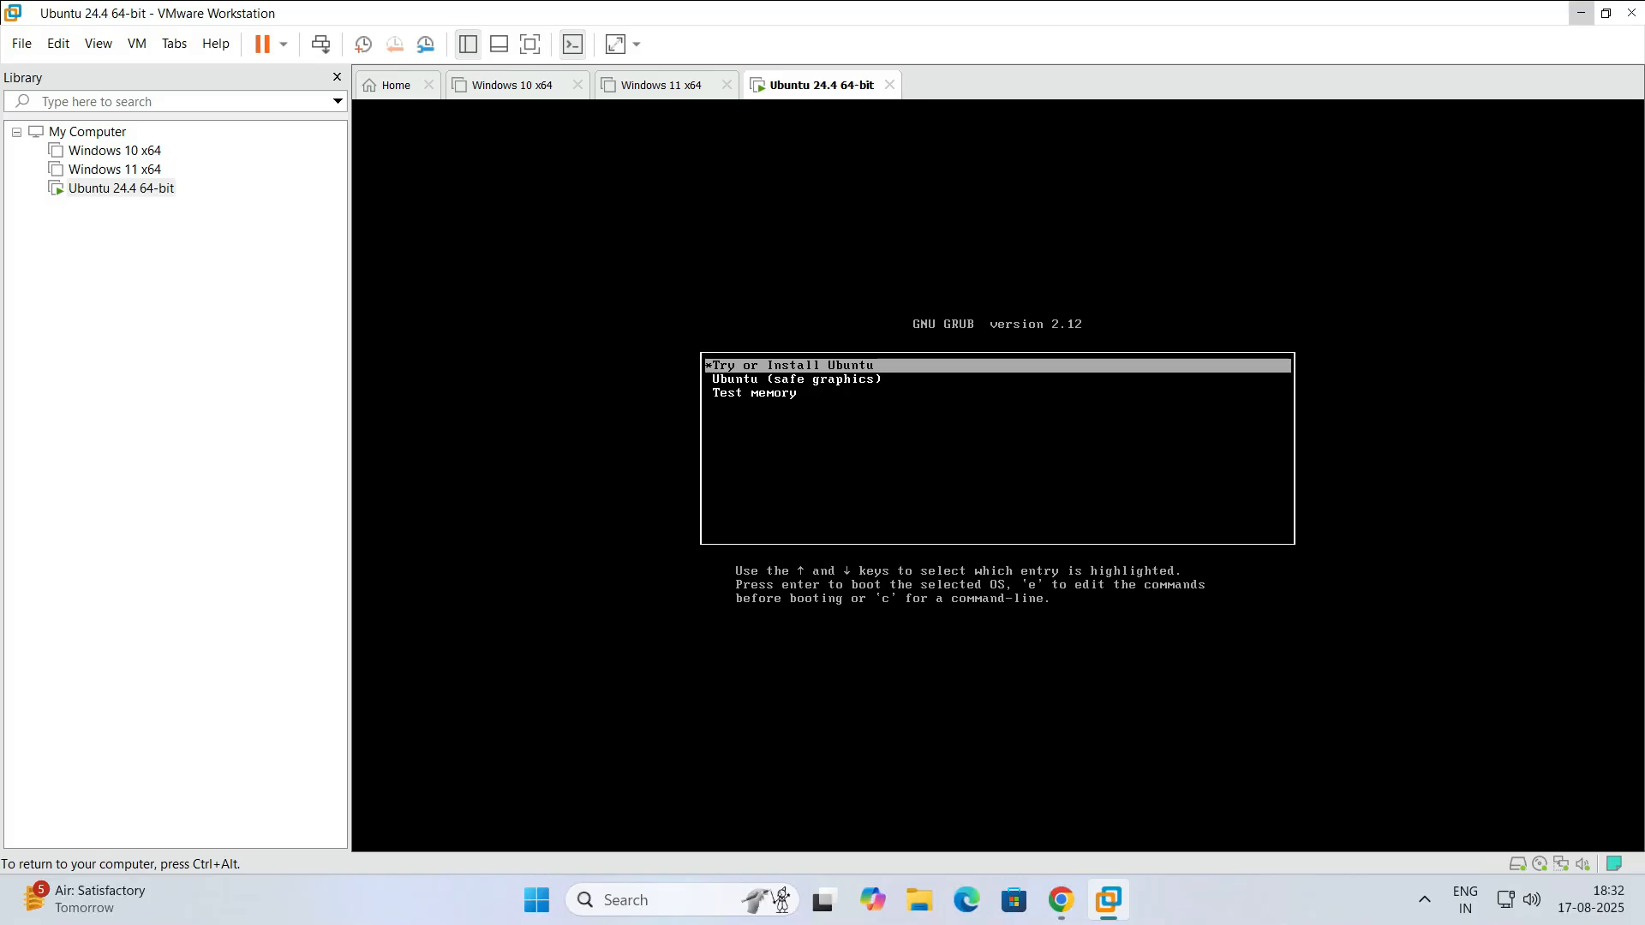
{"action": "key", "text": "Down"}
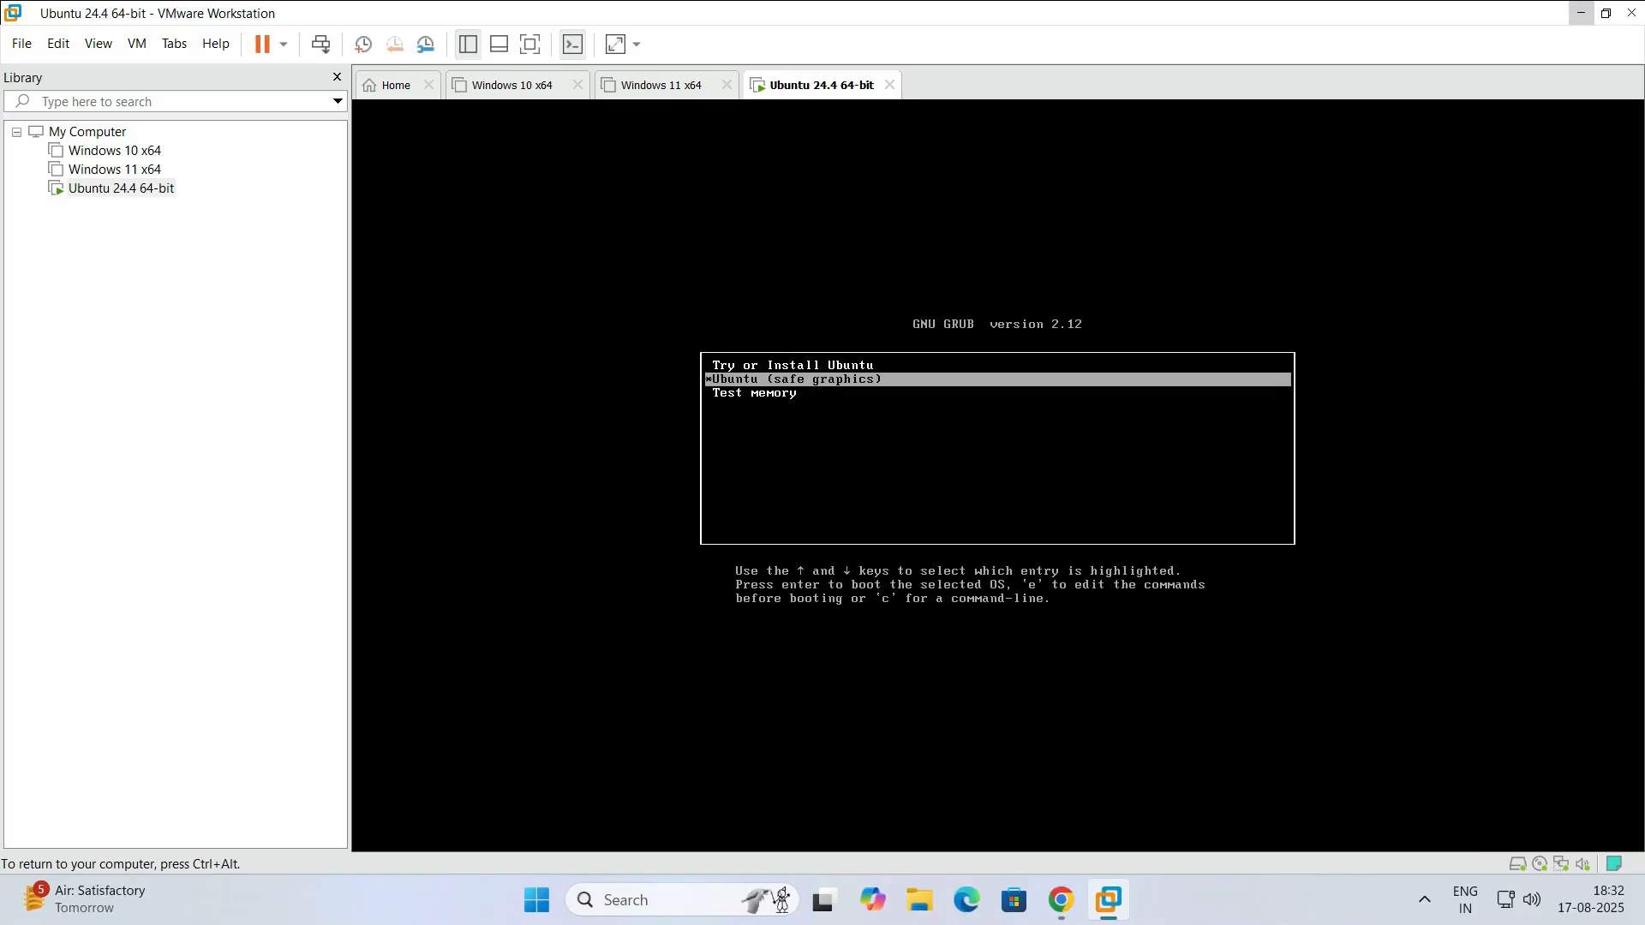
{"action": "key", "text": "Down"}
{"action": "key", "text": "Up"}
{"action": "key", "text": "Up"}
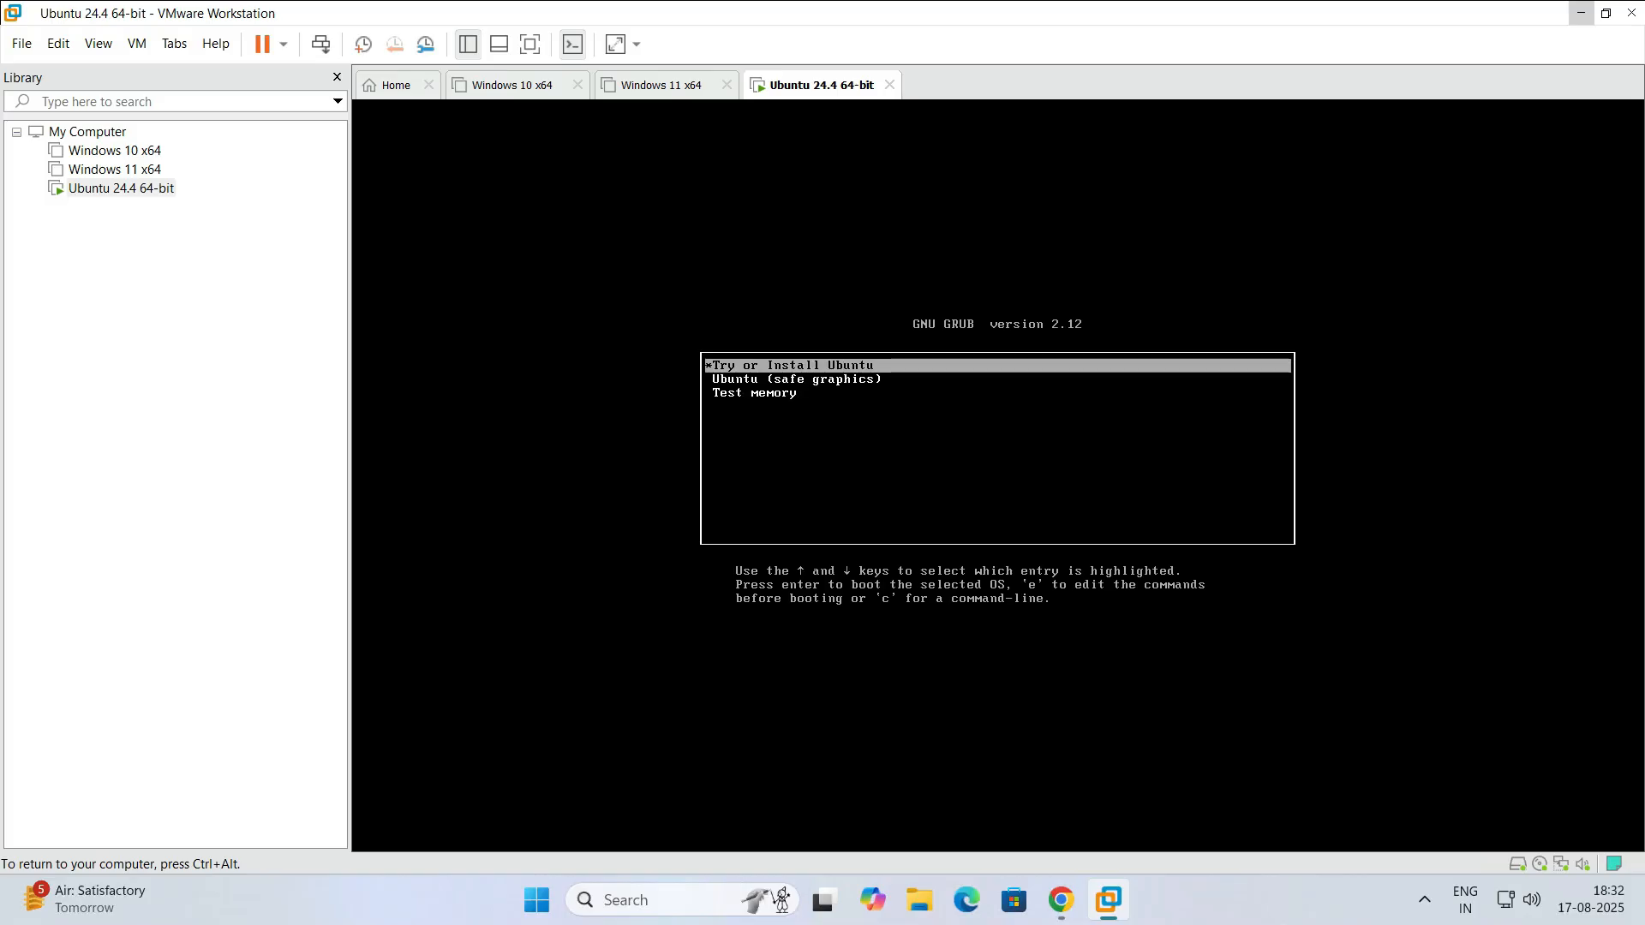
Stretch the guest display to fill the view and boot the "Try or Install Ubuntu" entry
{"action": "key", "text": "ctrl+alt"}
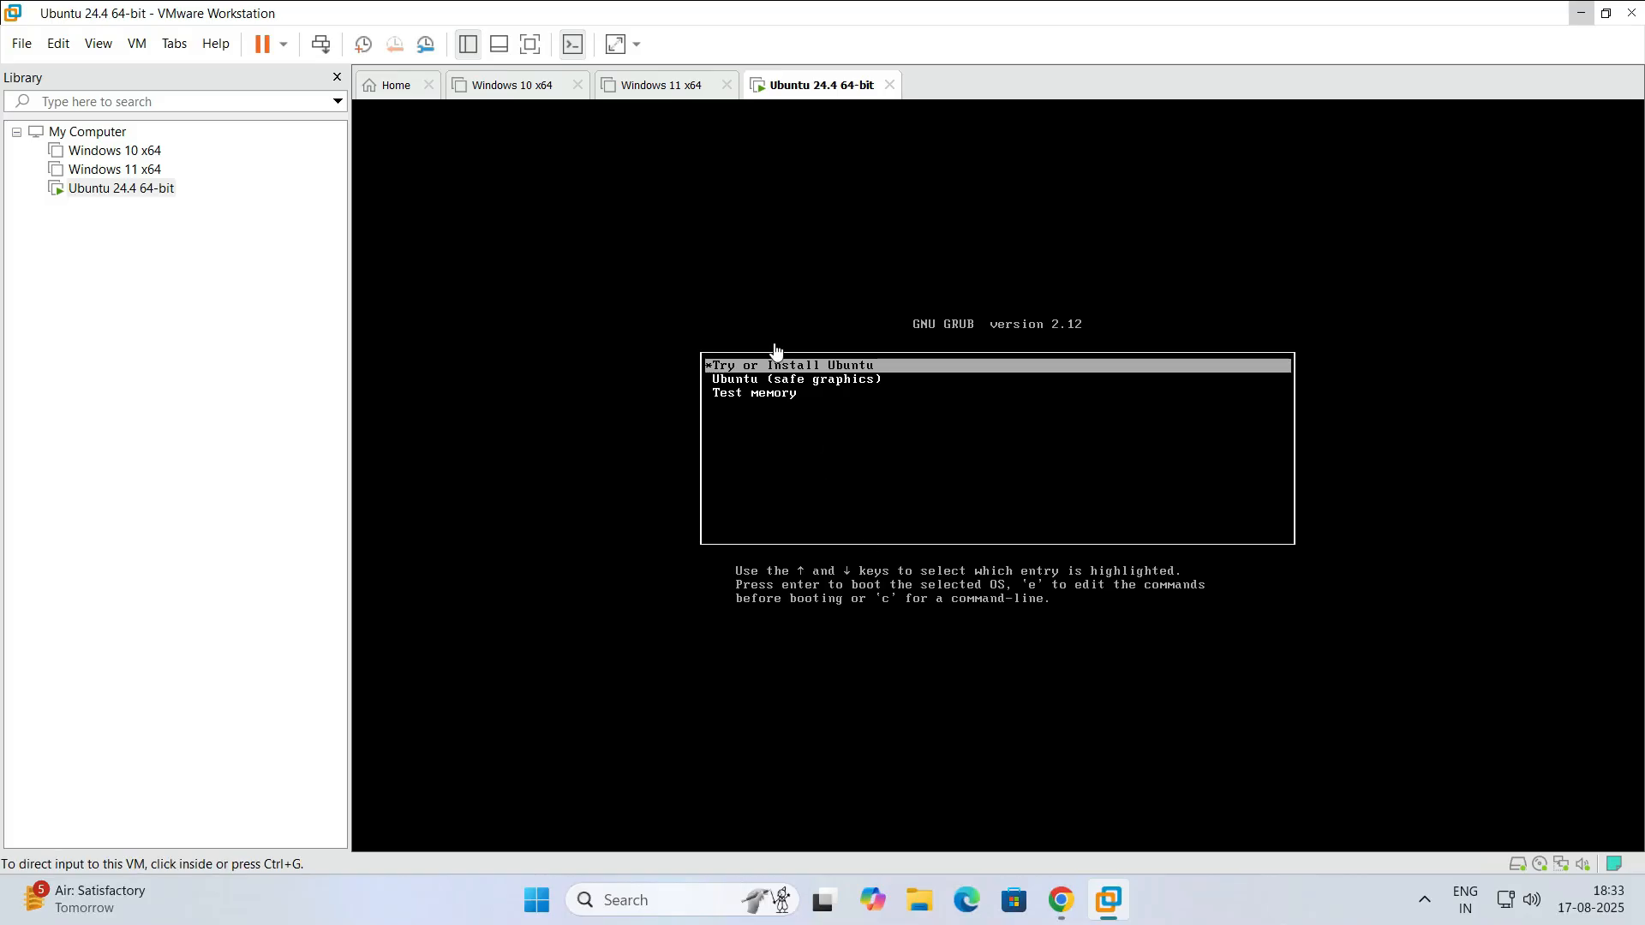
{"action": "left_click", "coordinate": [619, 48]}
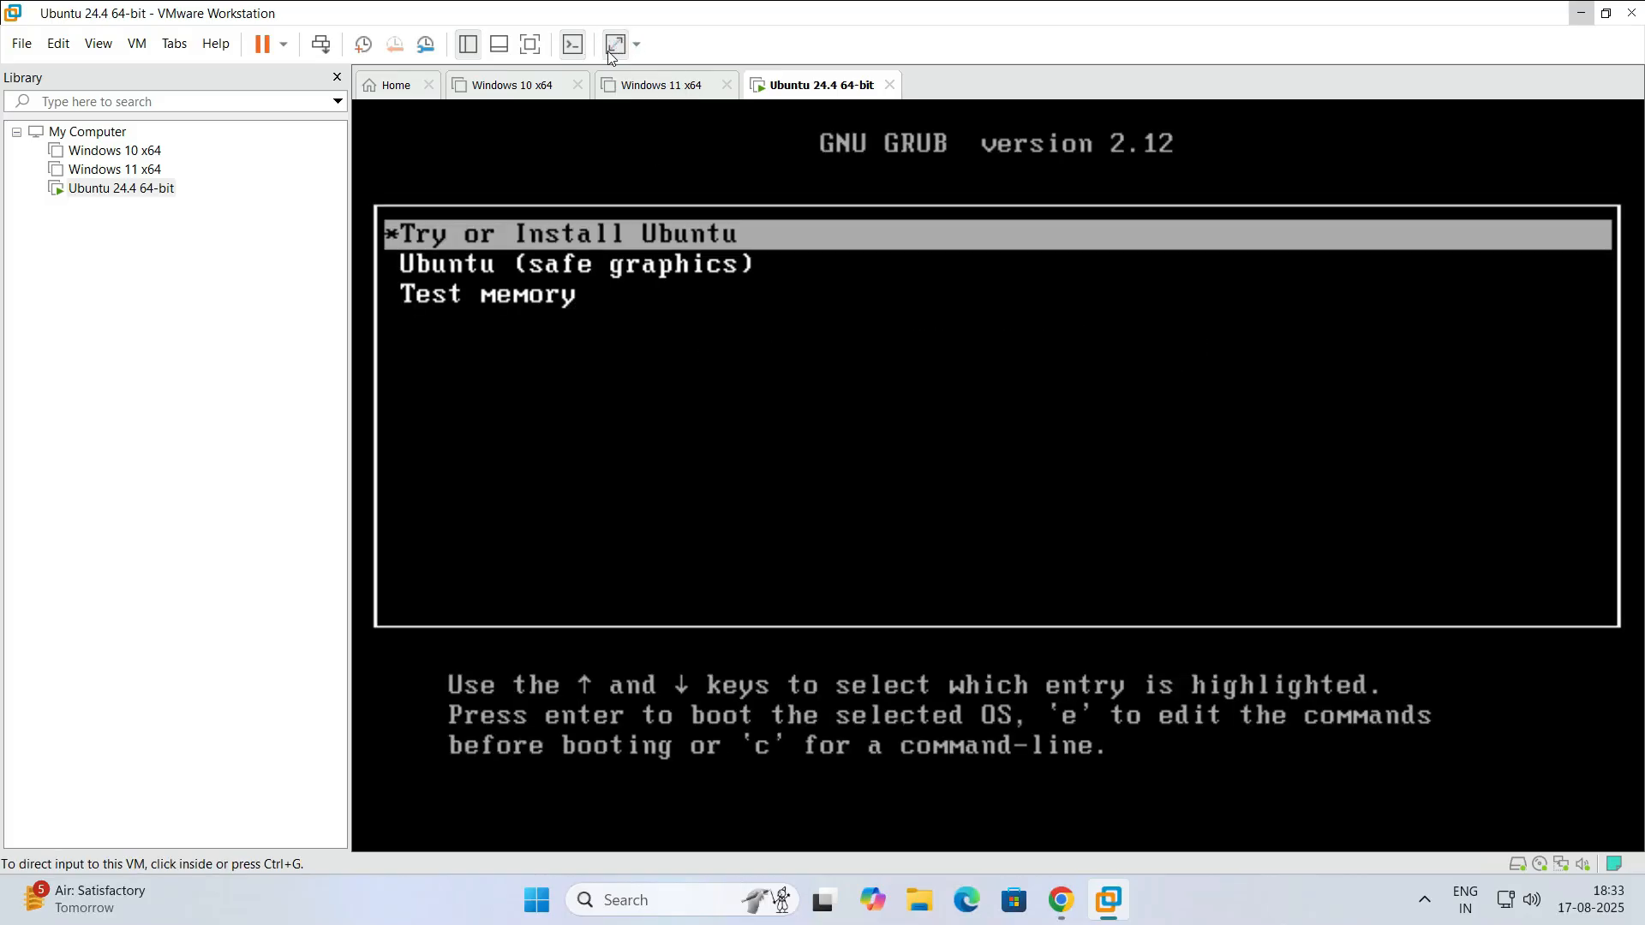
{"action": "left_click", "coordinate": [796, 535]}
{"action": "key", "text": "Down"}
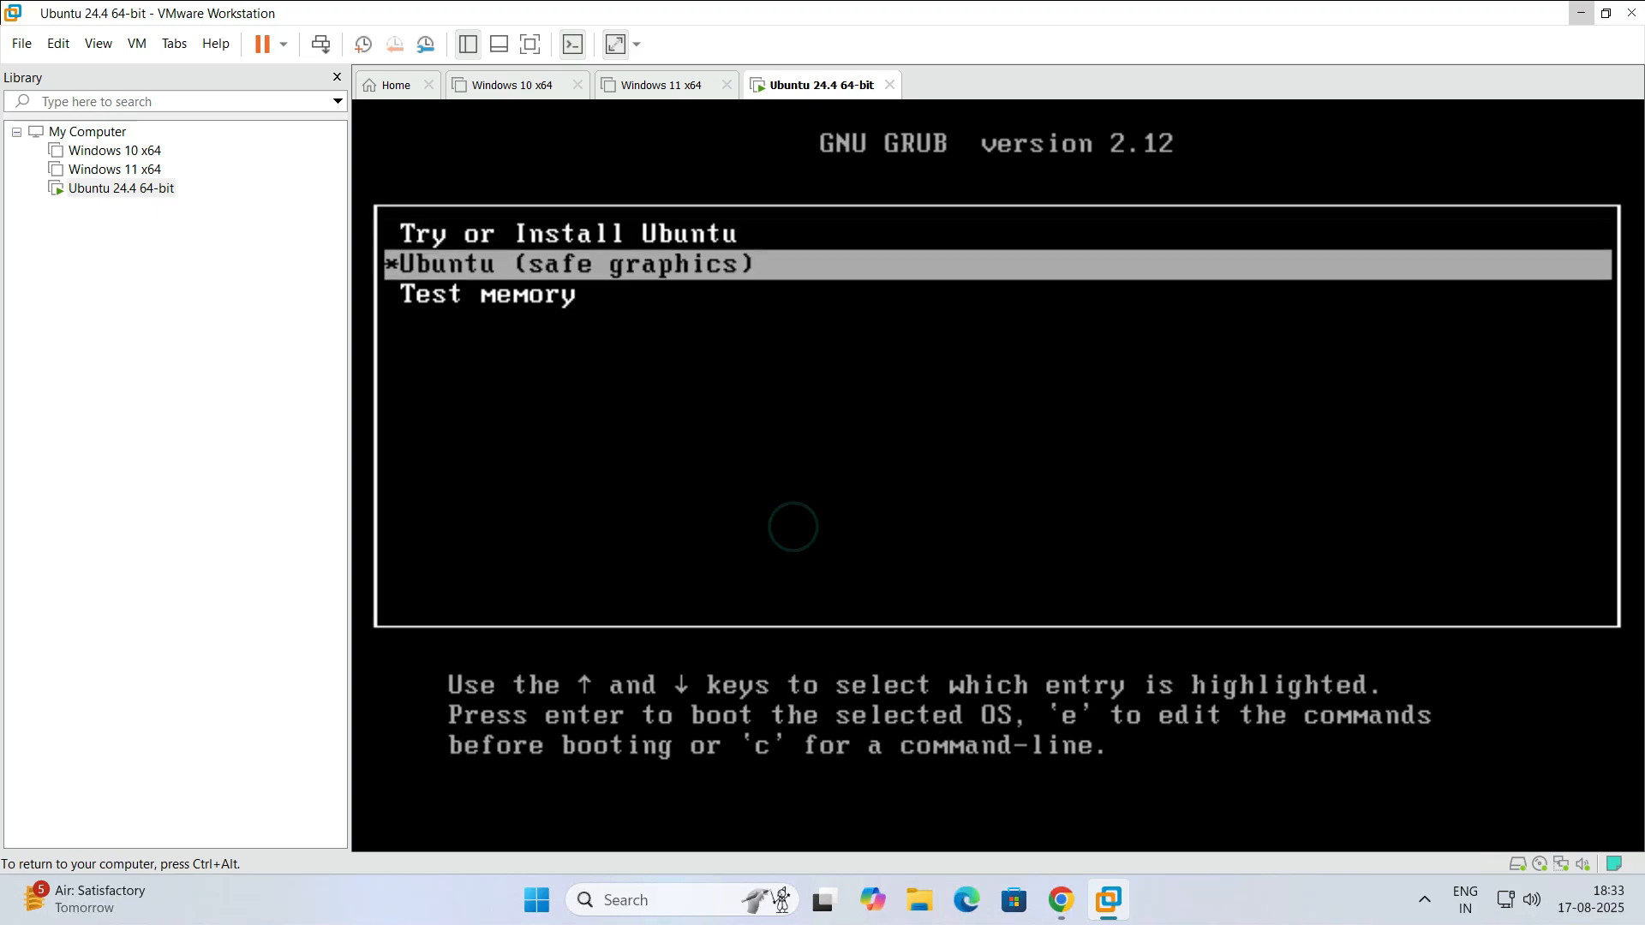
{"action": "key", "text": "Up"}
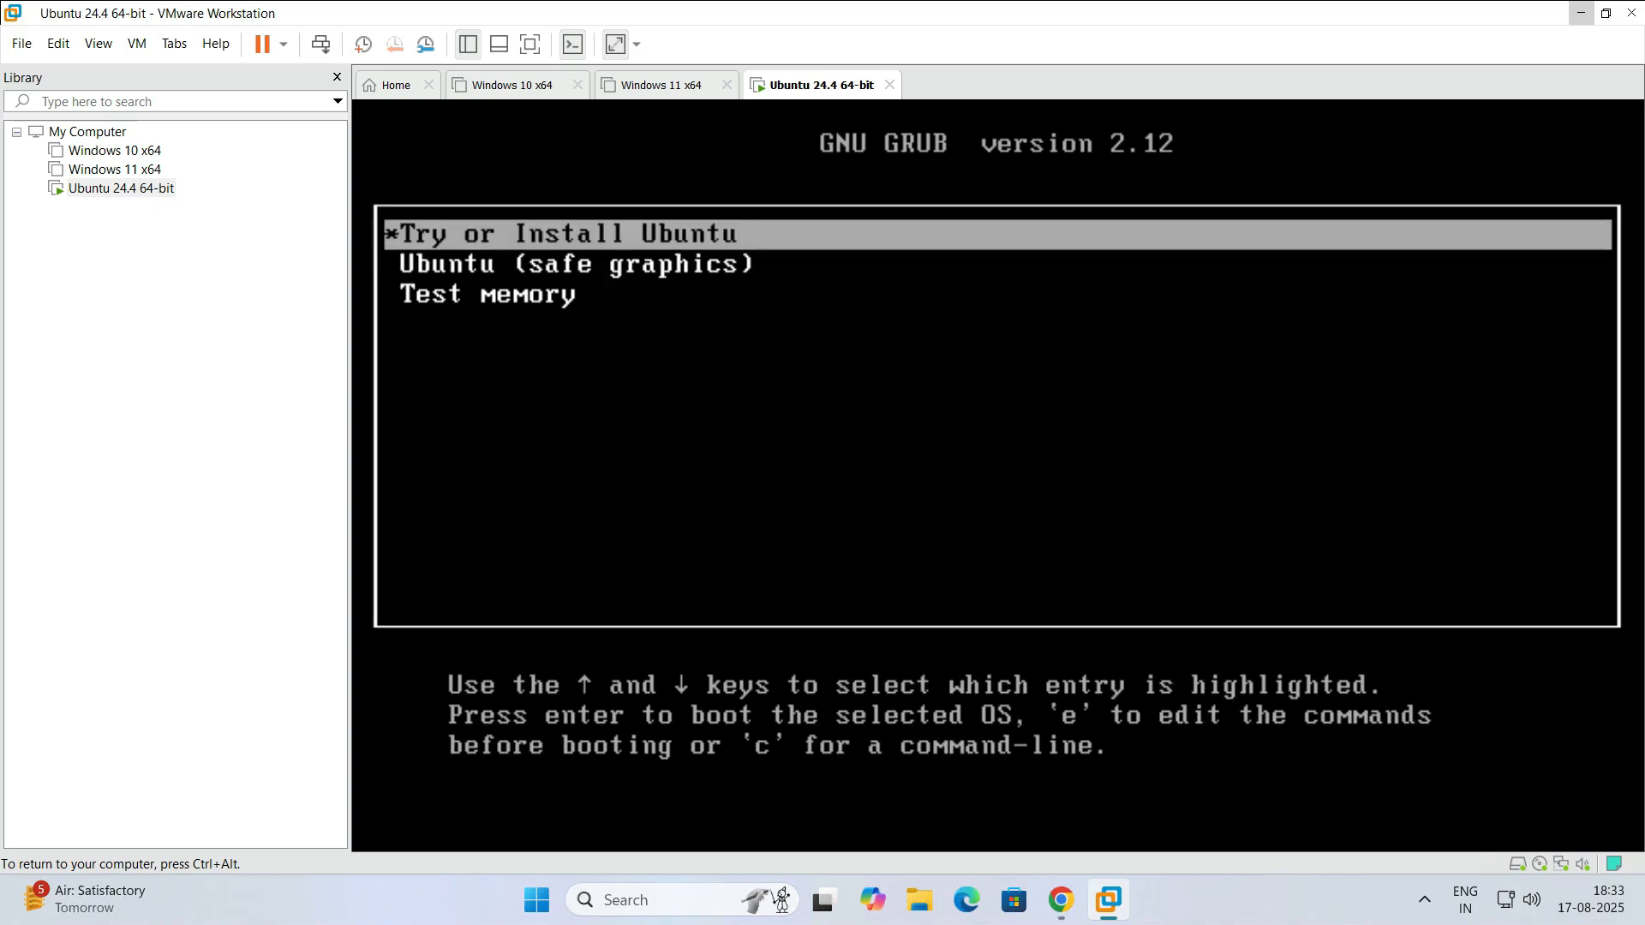
{"action": "key", "text": "Return"}
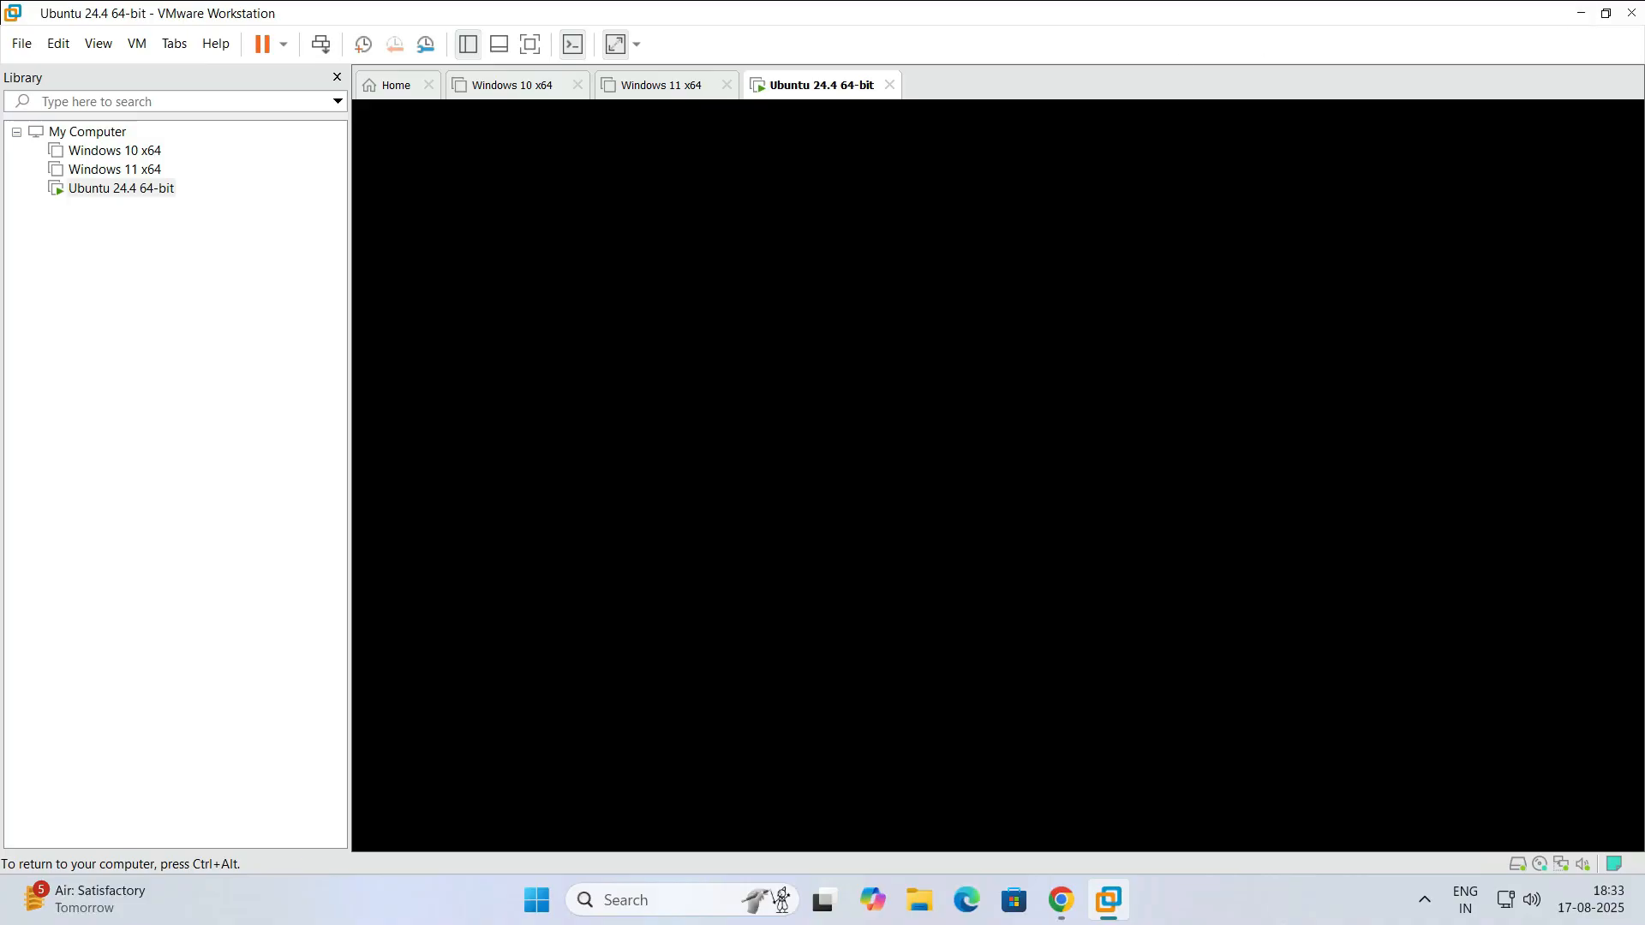
Switch the Ubuntu virtual machine to full-screen mode and direct input to its desktop
{"action": "key", "text": "ctrl+alt+Return"}
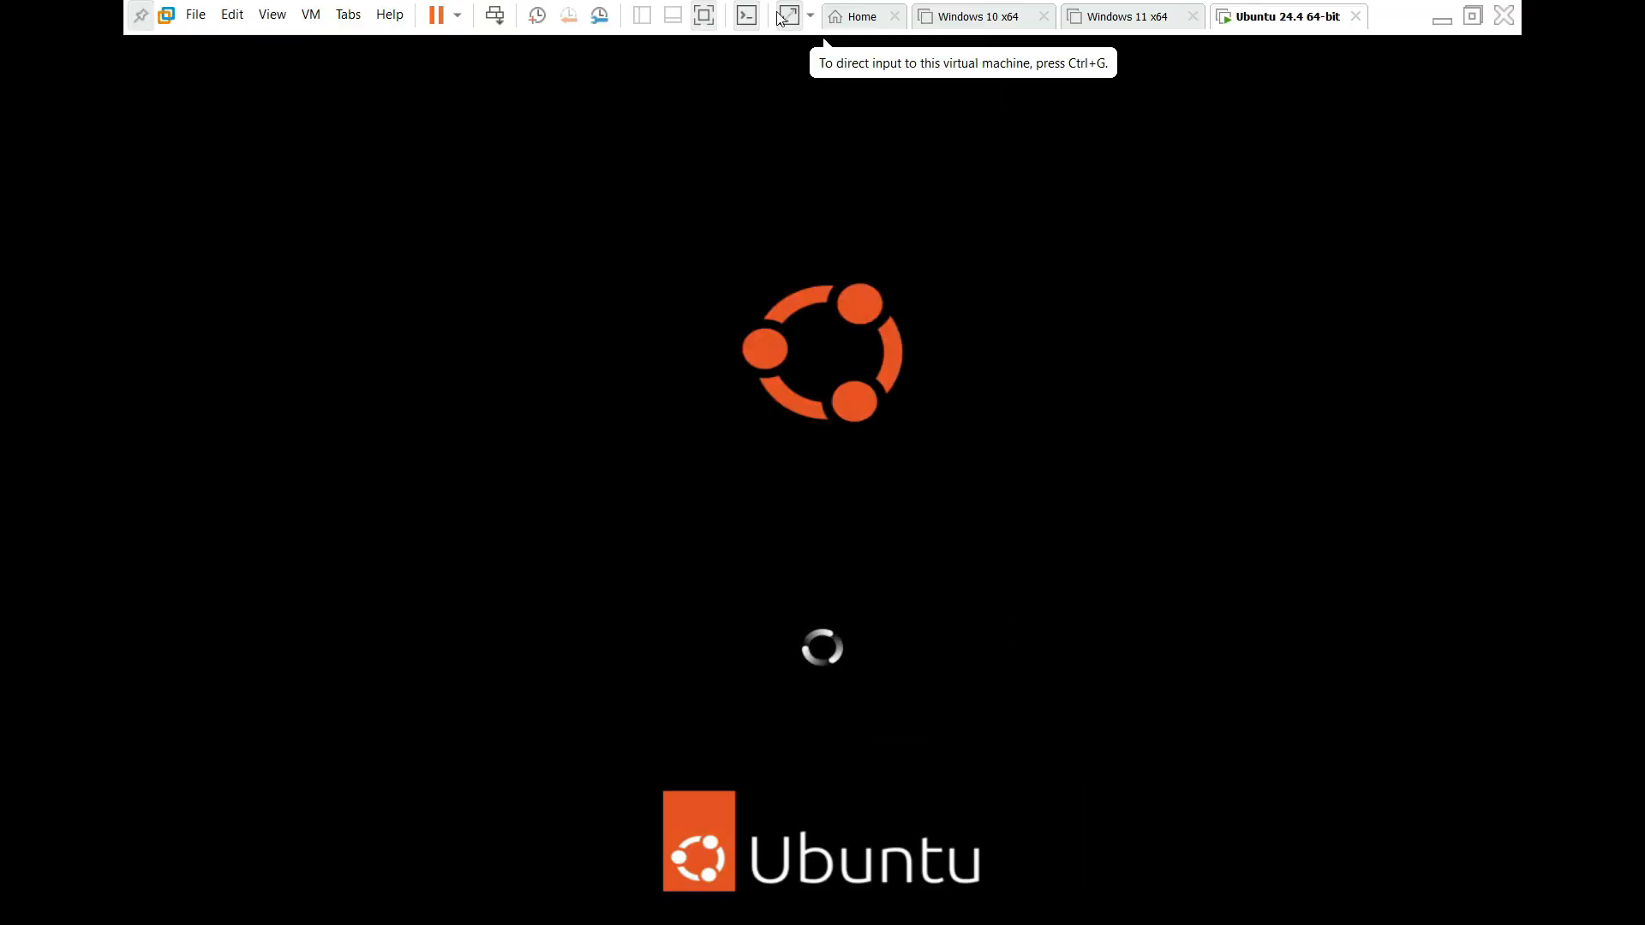
{"action": "key", "text": "ctrl+alt+Return"}
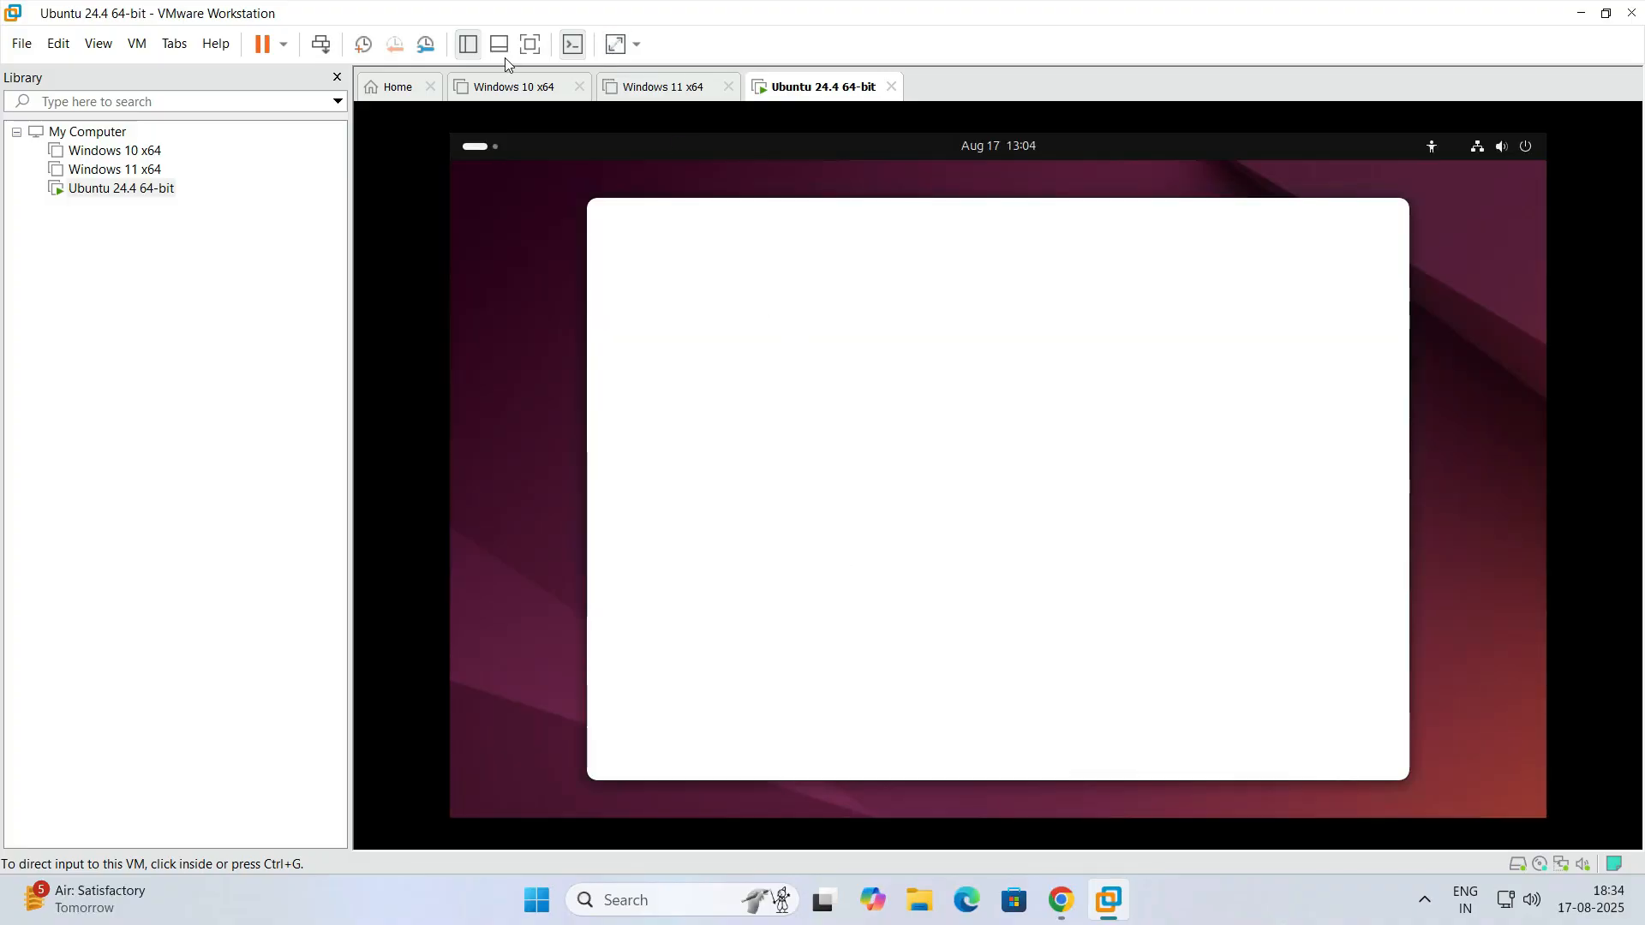
{"action": "key", "text": "ctrl+alt+Return"}
{"action": "left_click", "coordinate": [992, 655]}
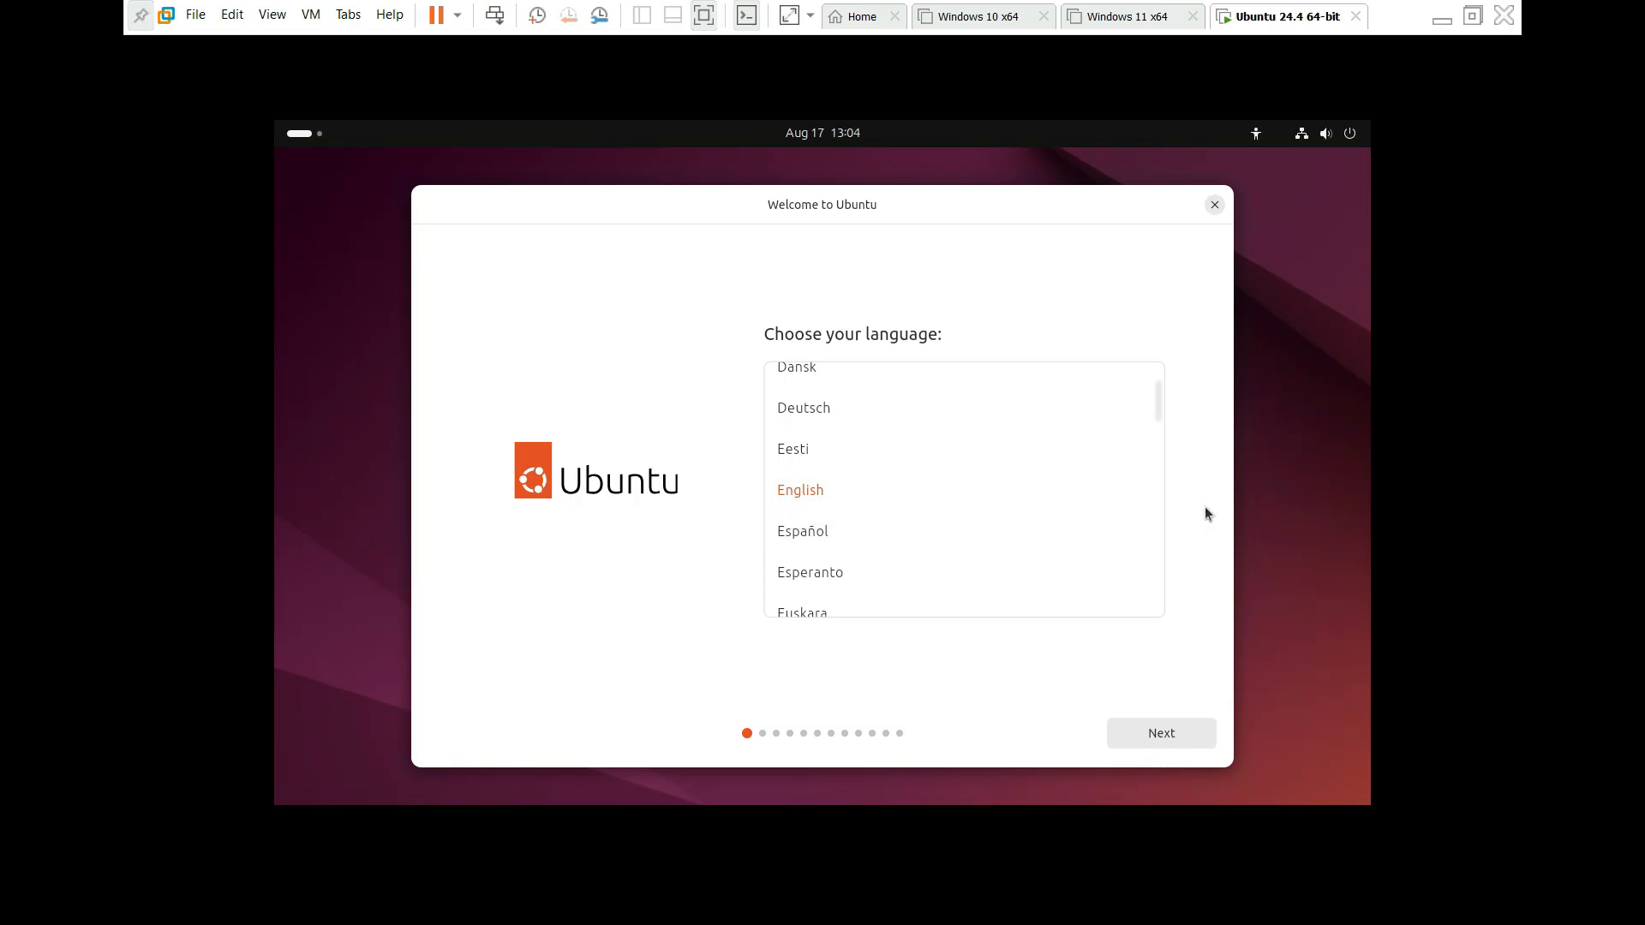
Choose English as the installer language and continue to the accessibility page
{"action": "scroll", "coordinate": [996, 449], "scroll_direction": "up", "scroll_amount": 3}
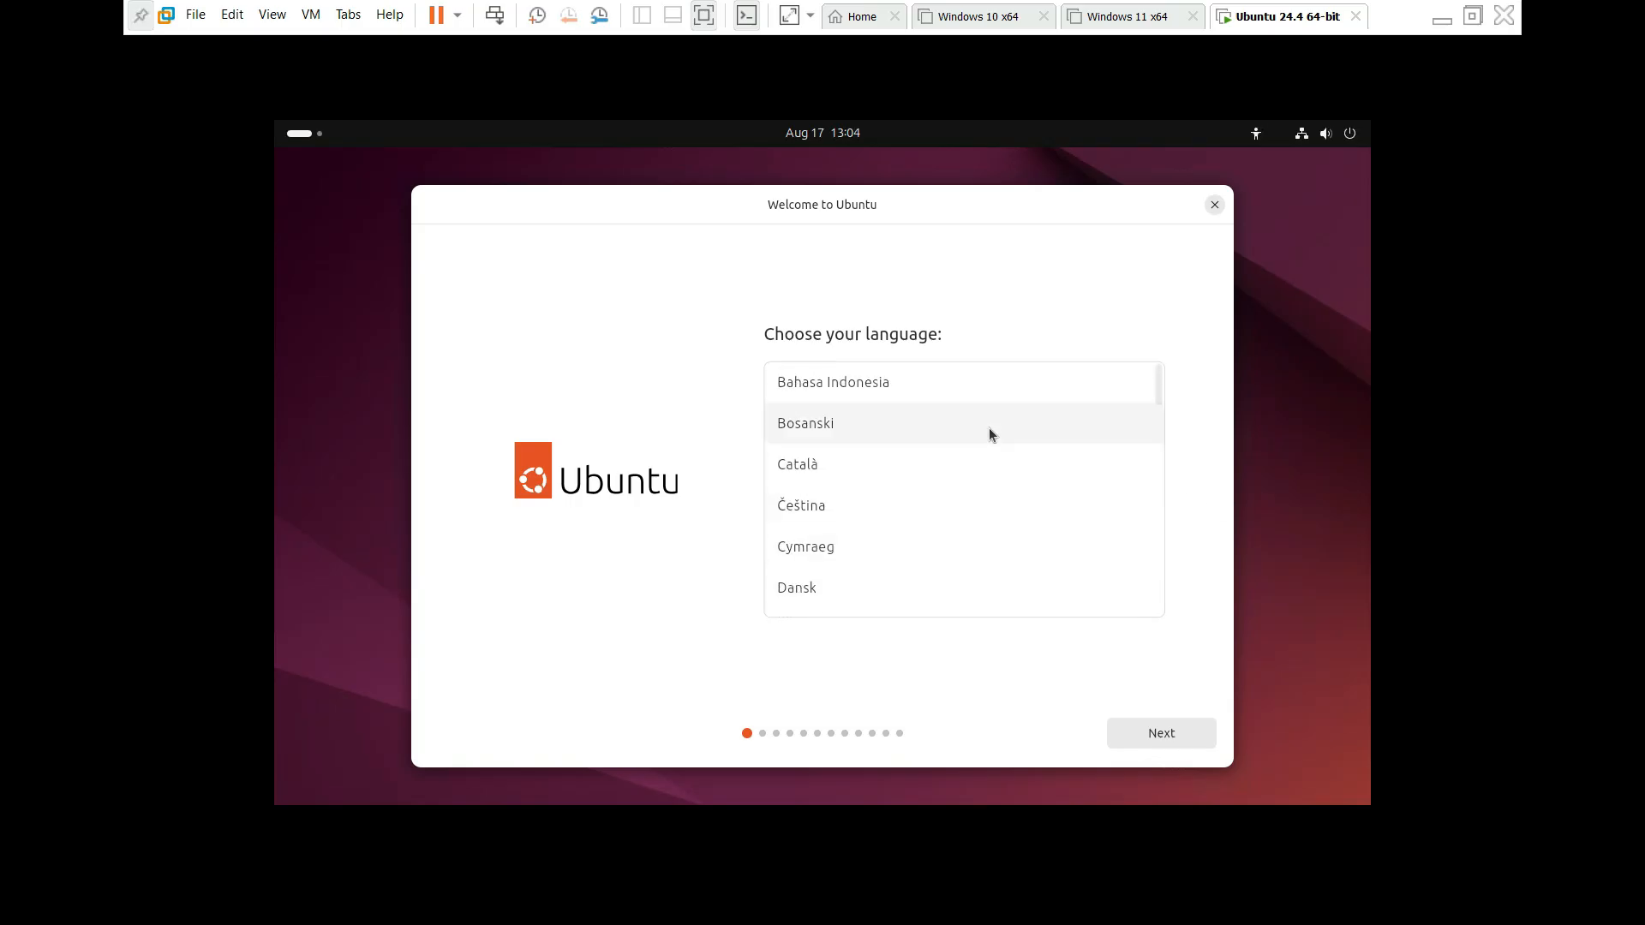
{"action": "scroll", "coordinate": [988, 429], "scroll_direction": "down", "scroll_amount": 7}
{"action": "scroll", "coordinate": [989, 454], "scroll_direction": "down", "scroll_amount": 6}
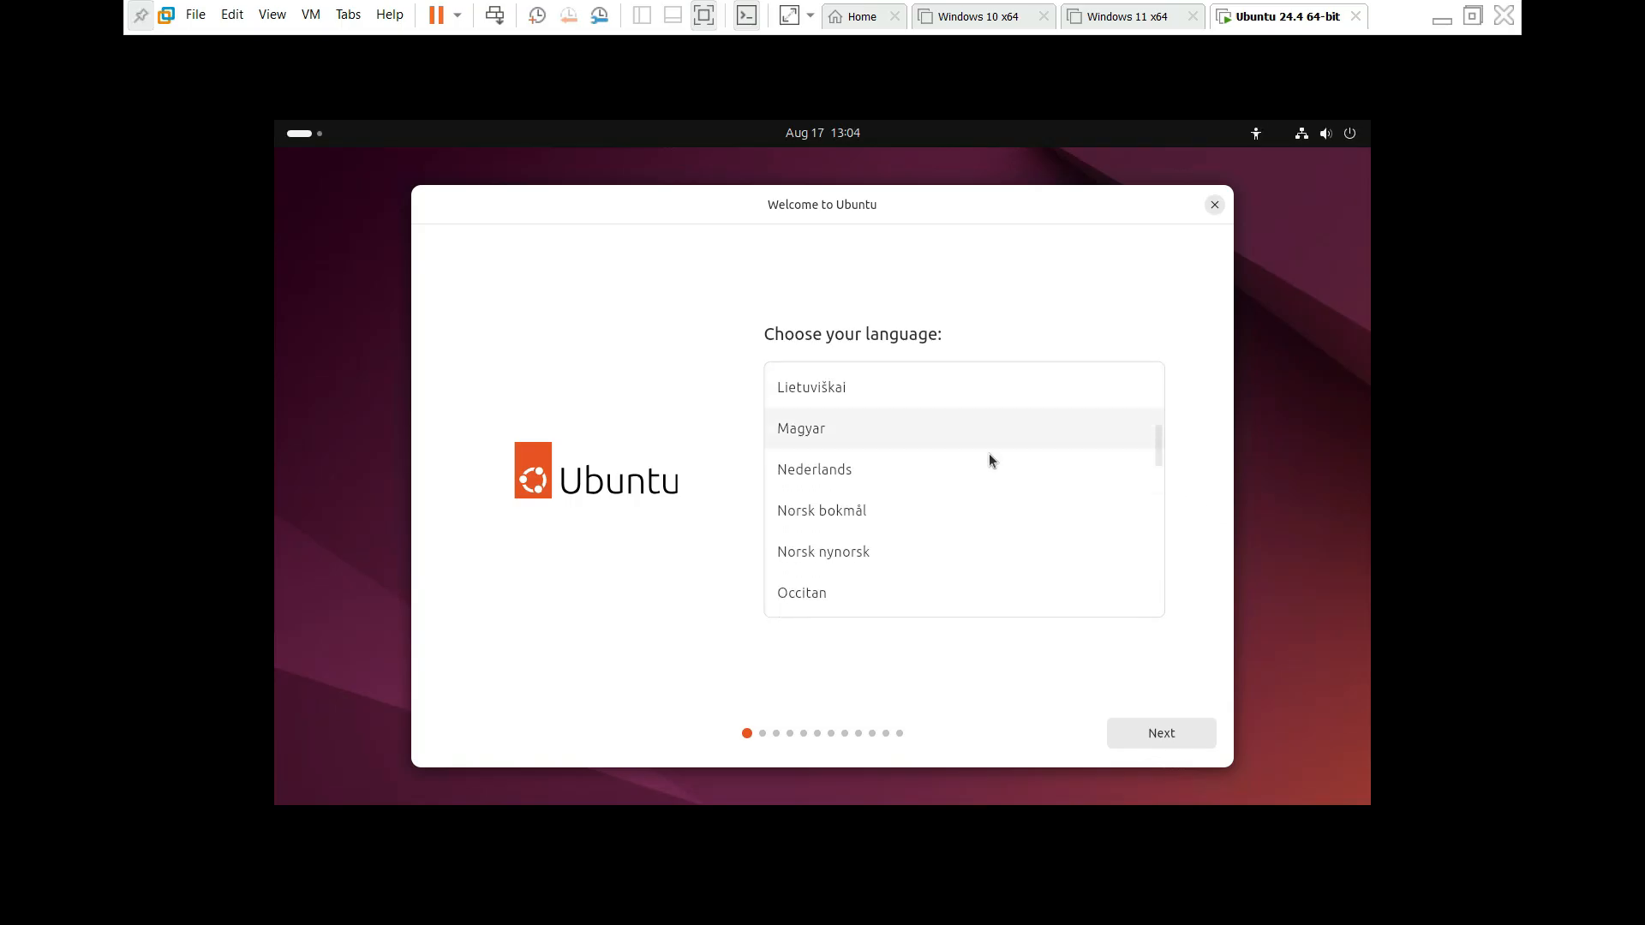
{"action": "key", "text": "e"}
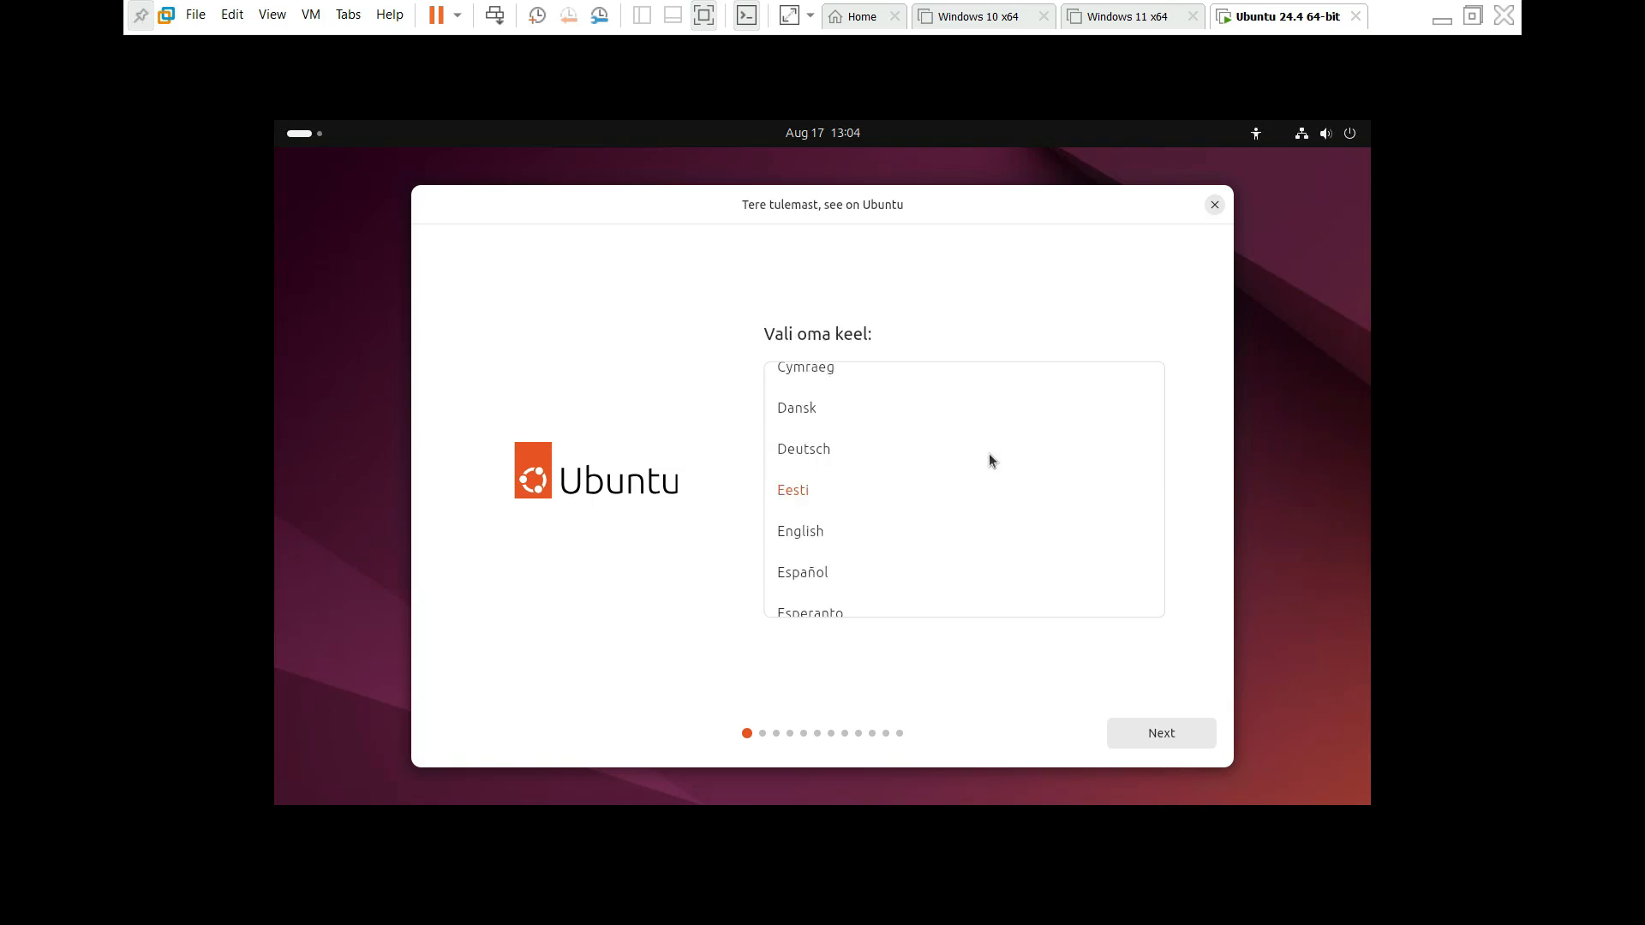
{"action": "left_click", "coordinate": [948, 537]}
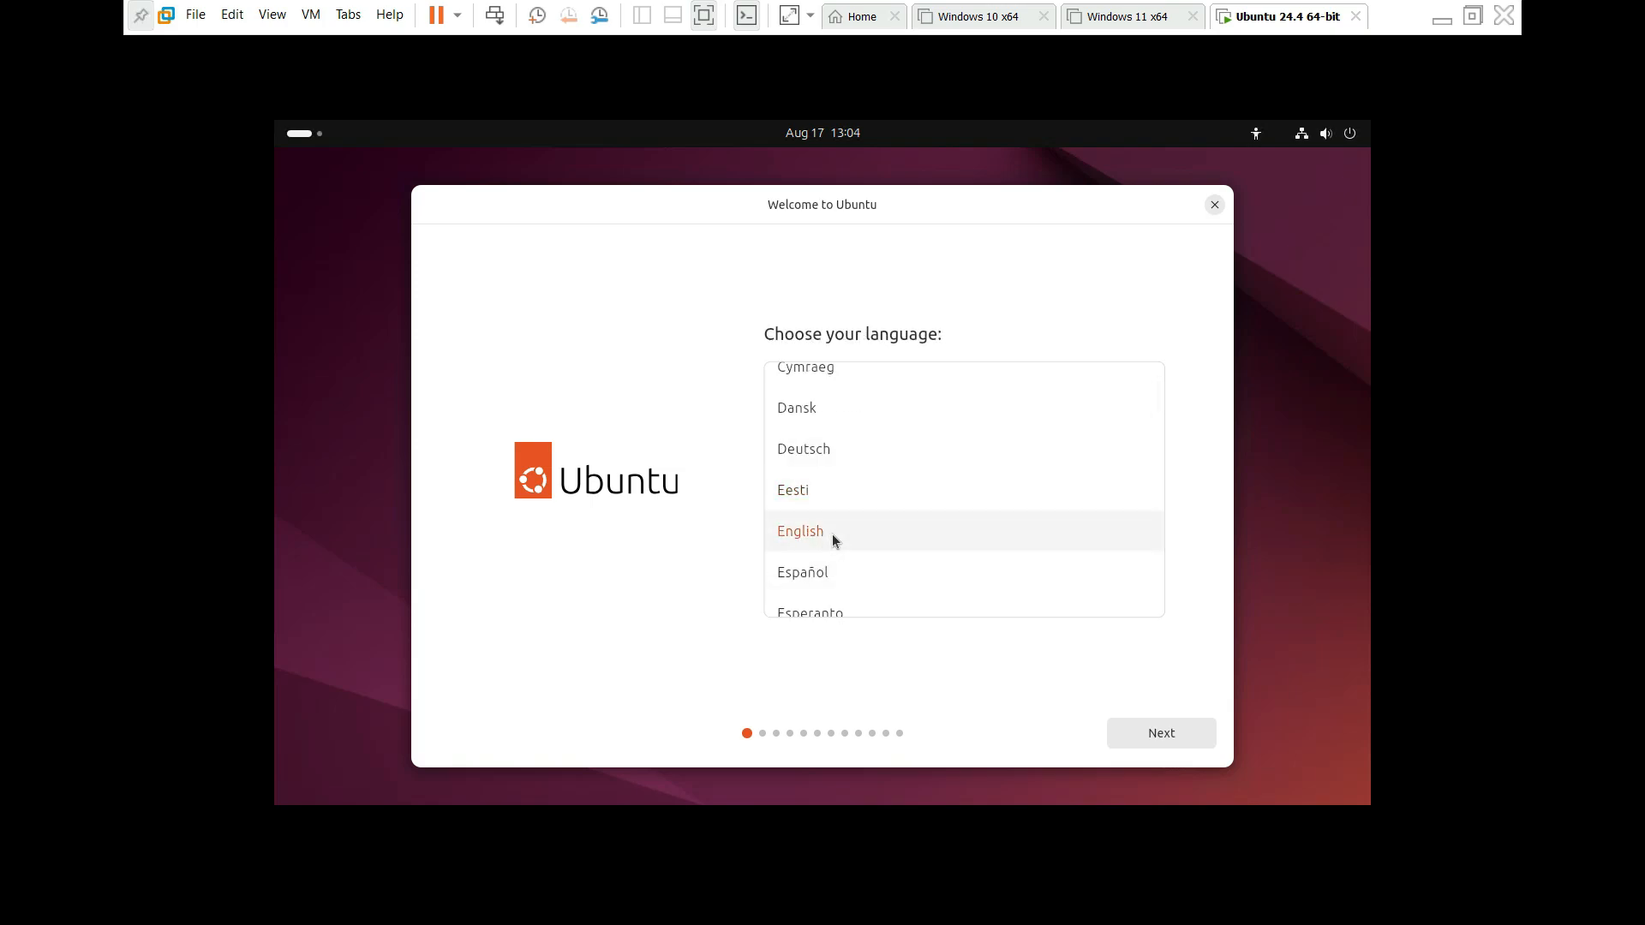
{"action": "left_click", "coordinate": [1171, 742]}
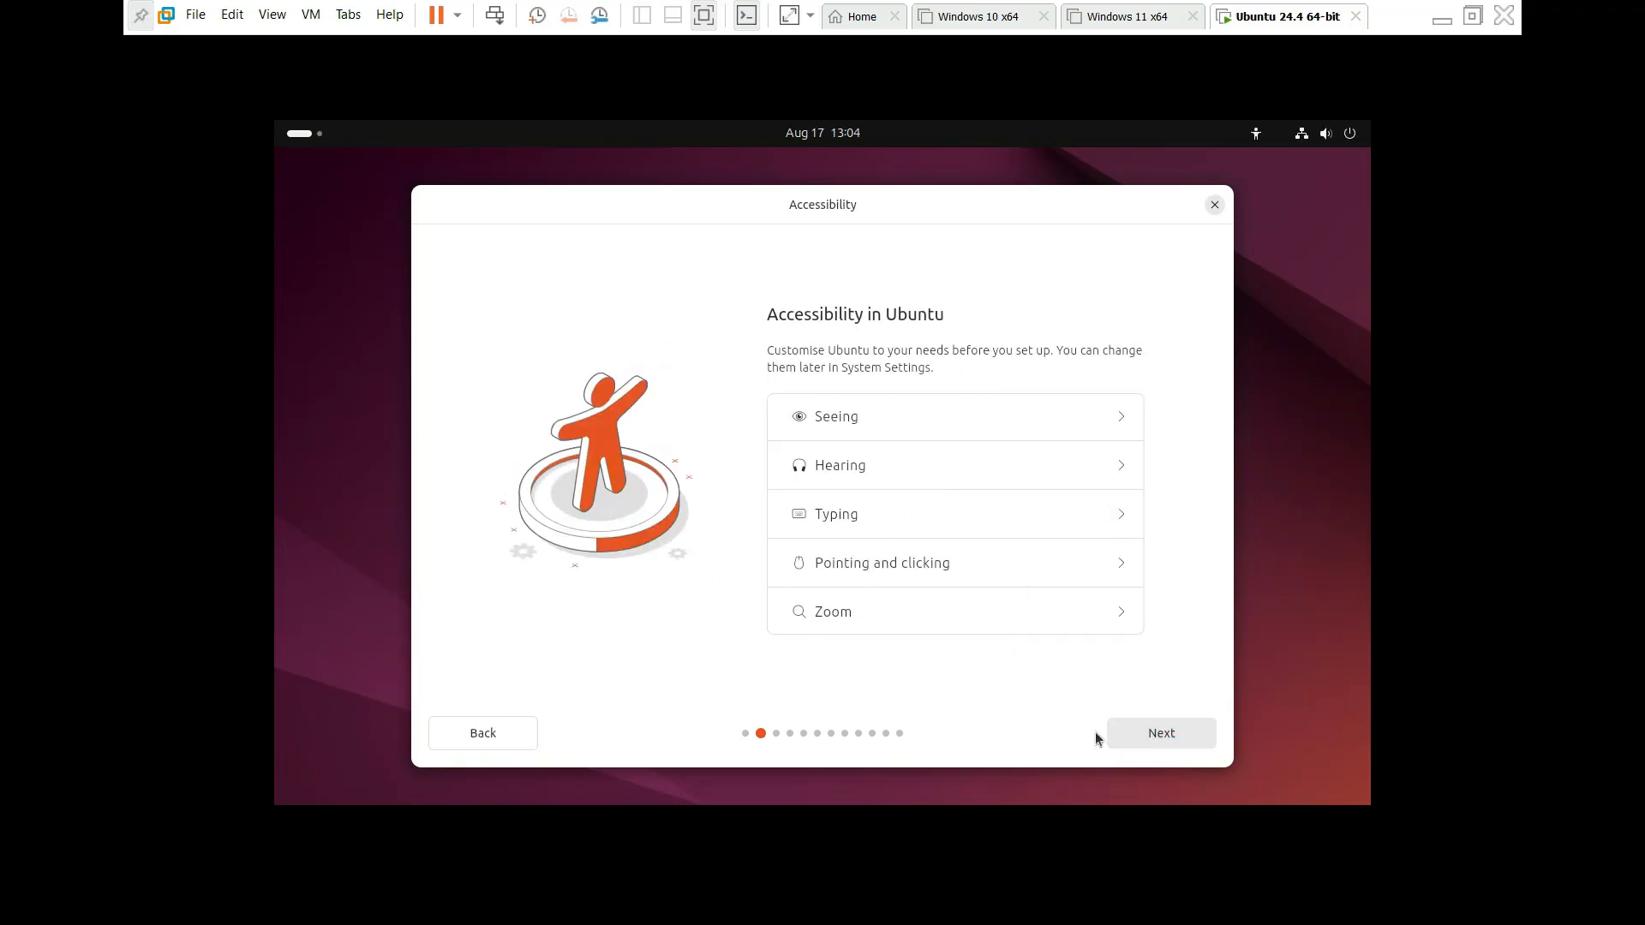
Leave accessibility unchanged, keep the English (US) keyboard layout, and choose not to connect to the internet
{"action": "left_click", "coordinate": [1163, 739]}
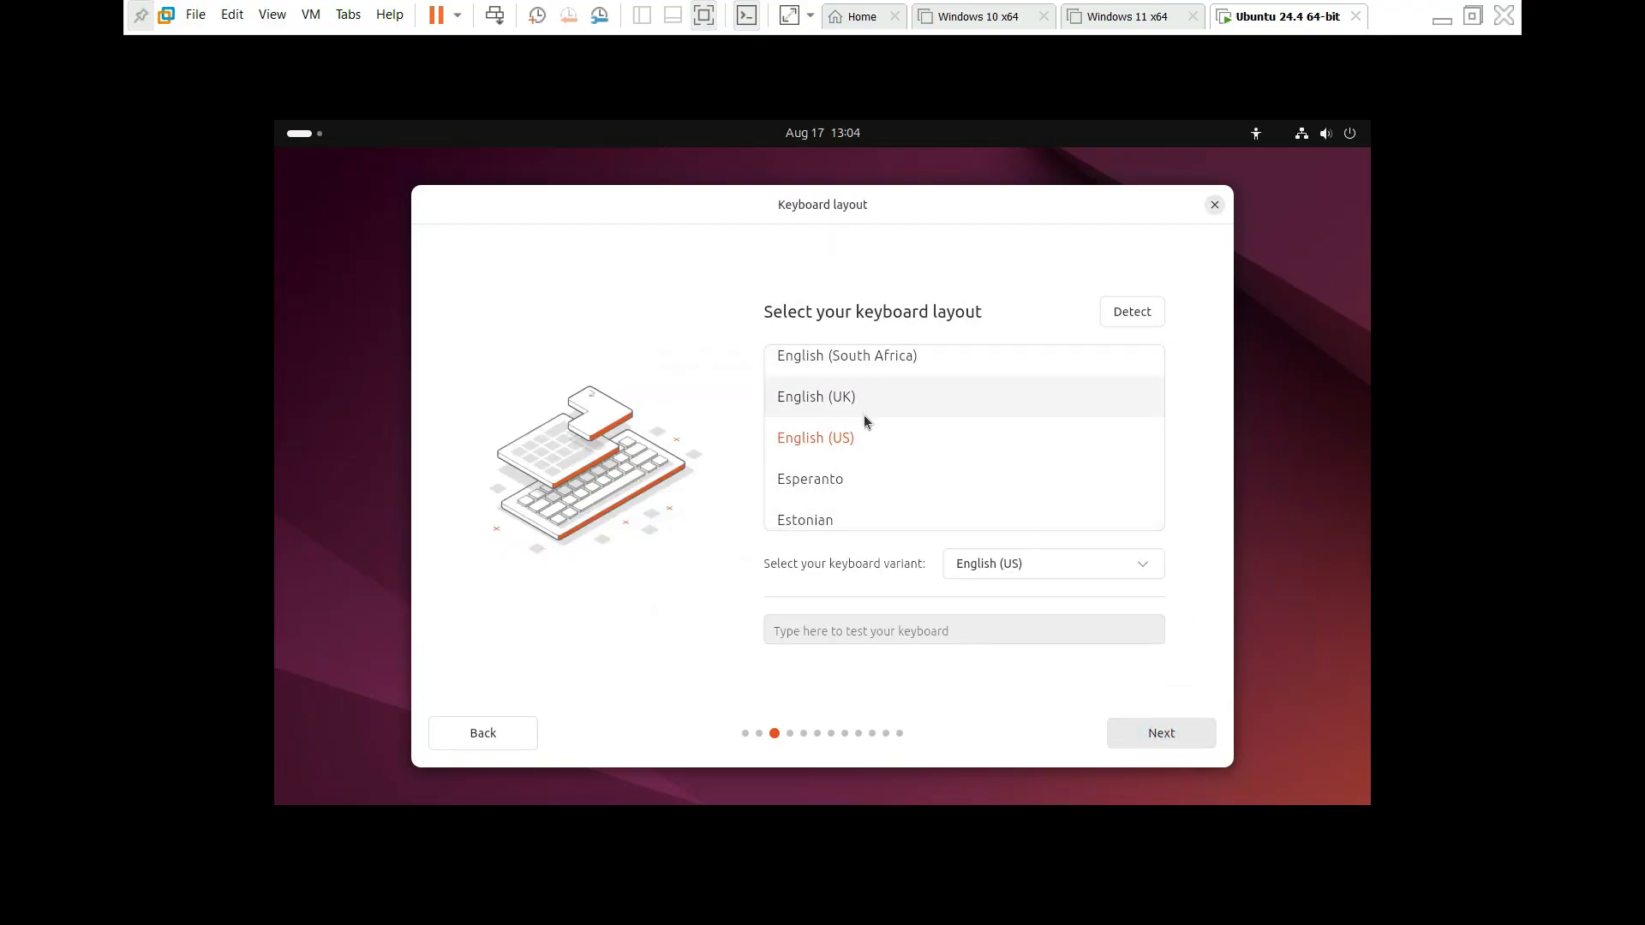
{"action": "left_click", "coordinate": [1163, 736]}
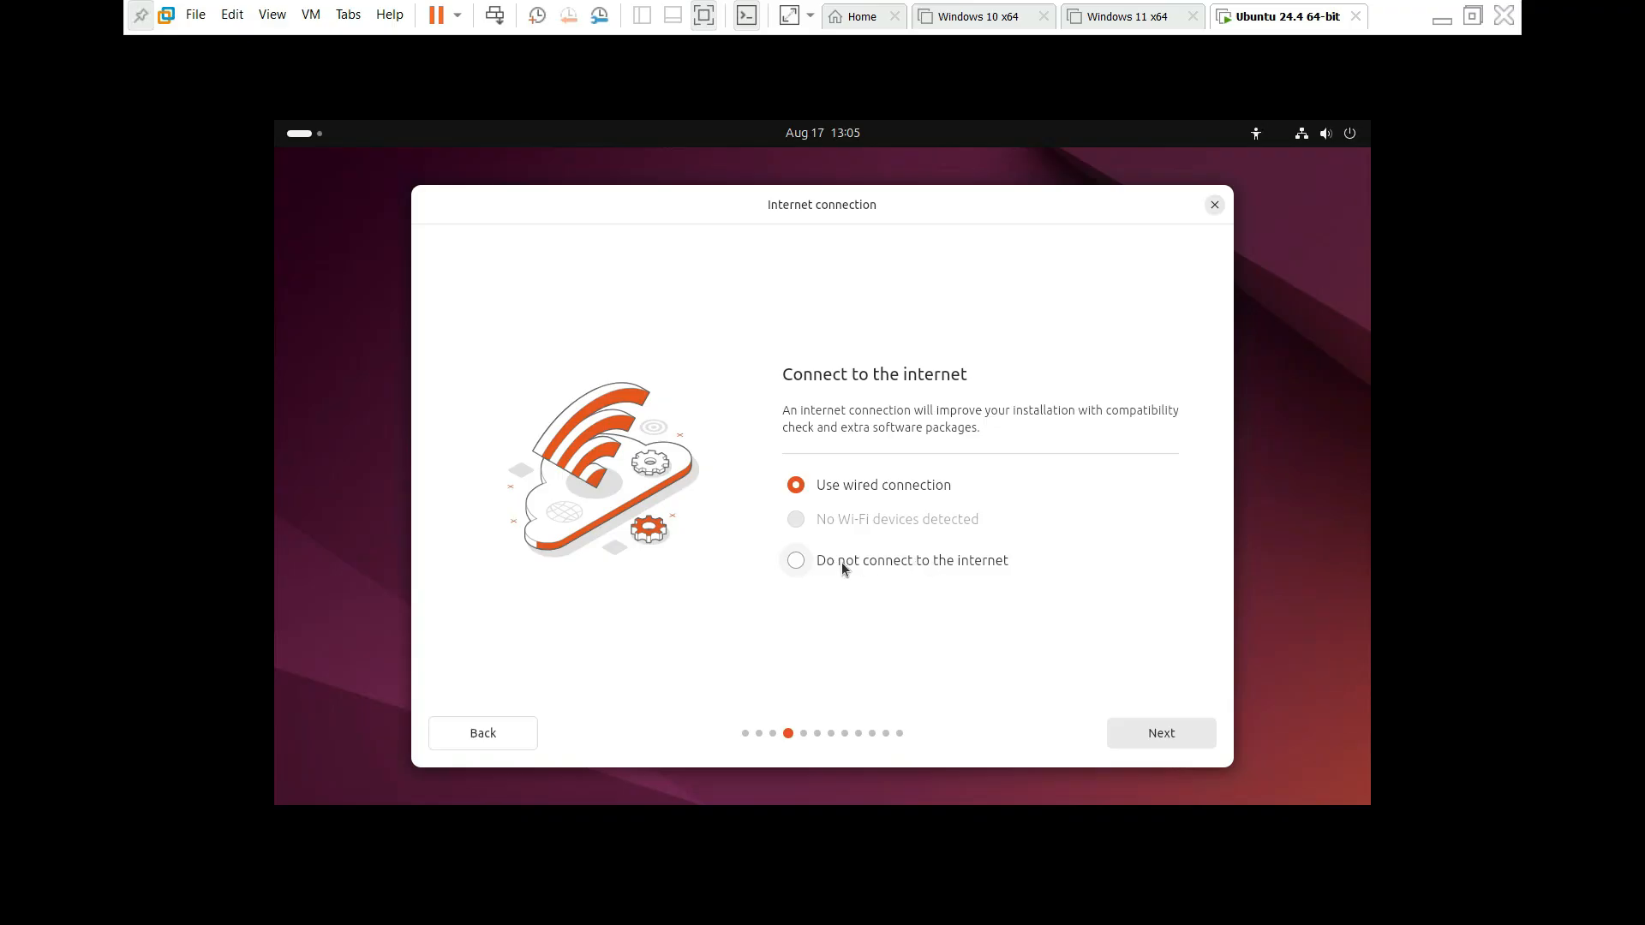
{"action": "left_click", "coordinate": [797, 563]}
{"action": "left_click", "coordinate": [1172, 742]}
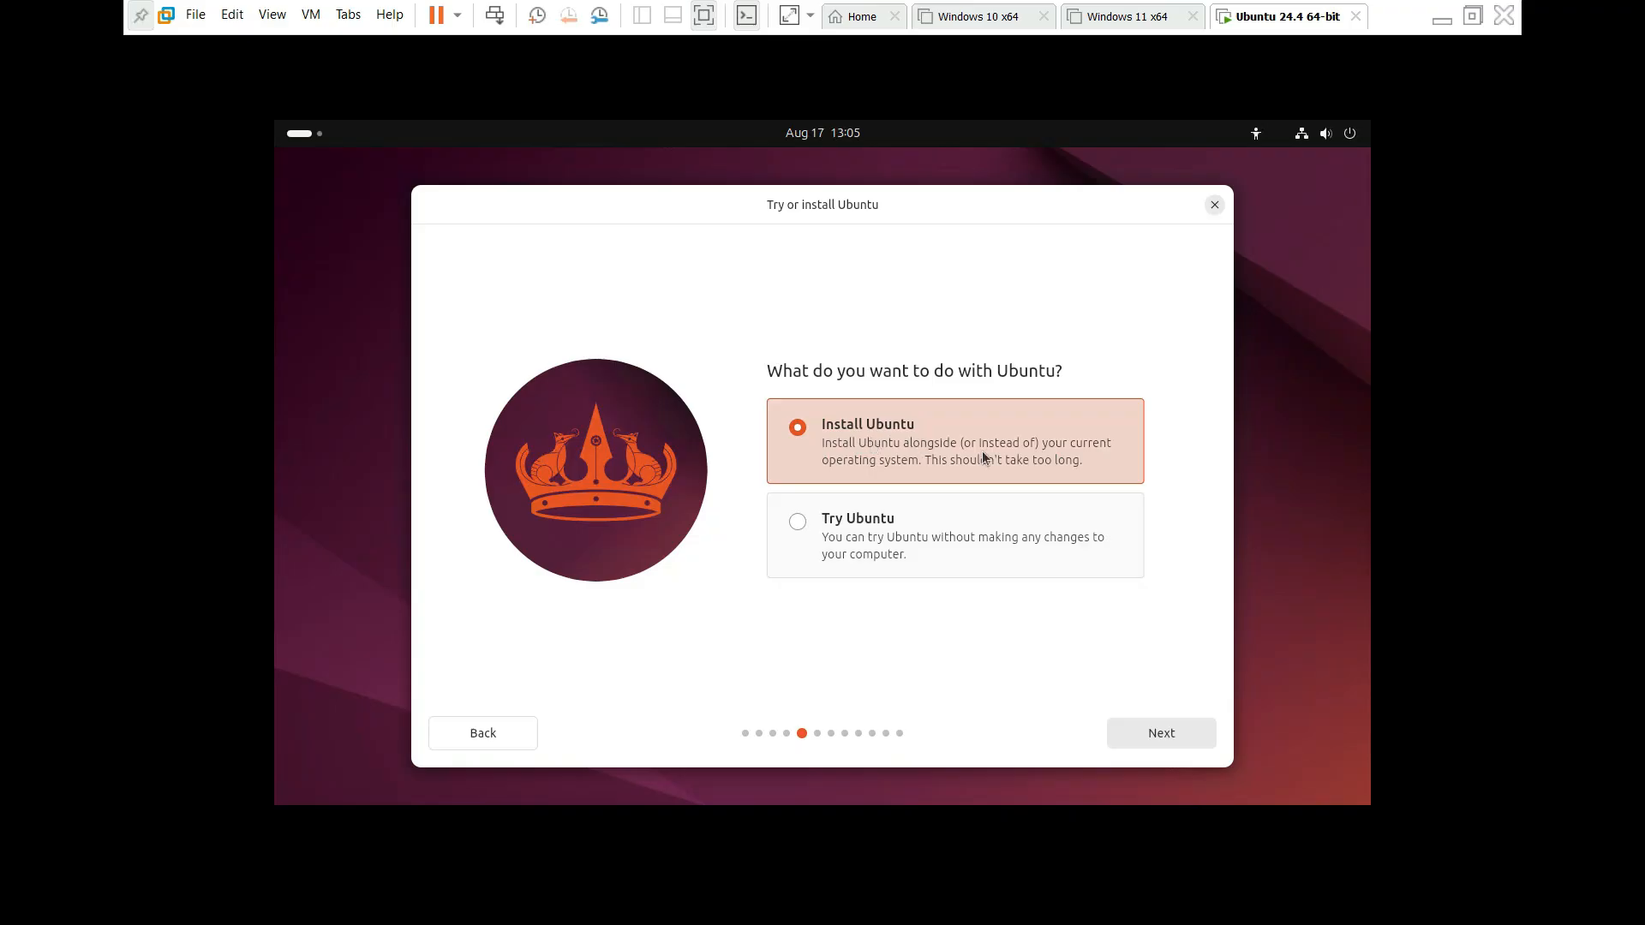
Configure an interactive Ubuntu installation with the default app selection, no proprietary software, and the disk erased
{"action": "left_click", "coordinate": [1185, 732]}
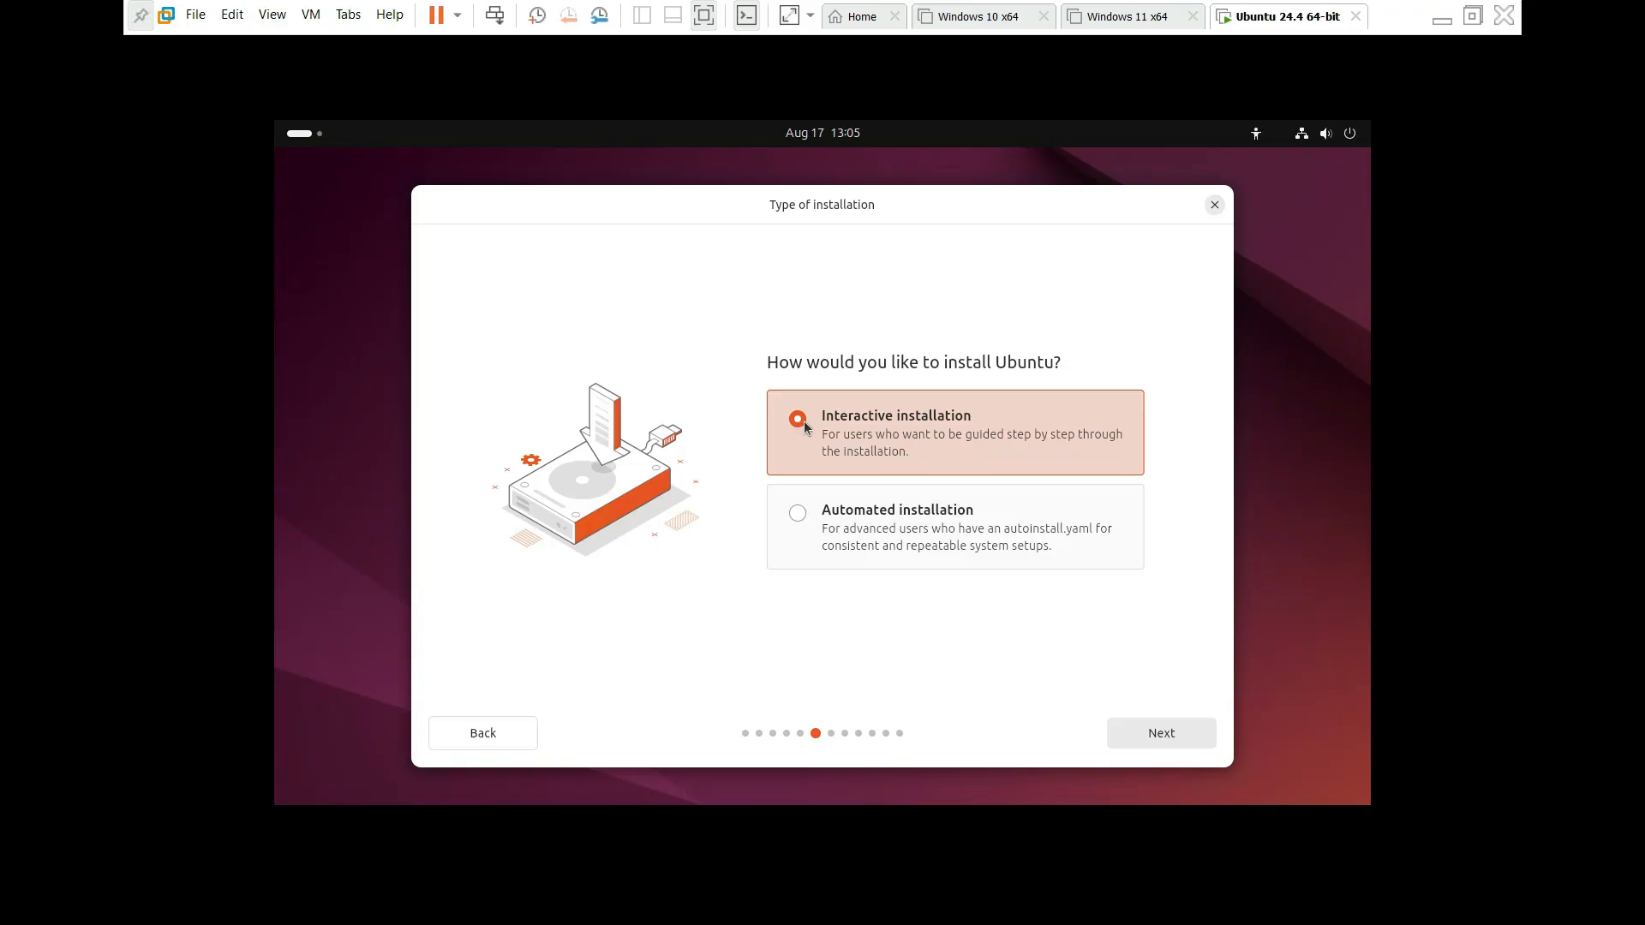
{"action": "left_click", "coordinate": [1179, 736]}
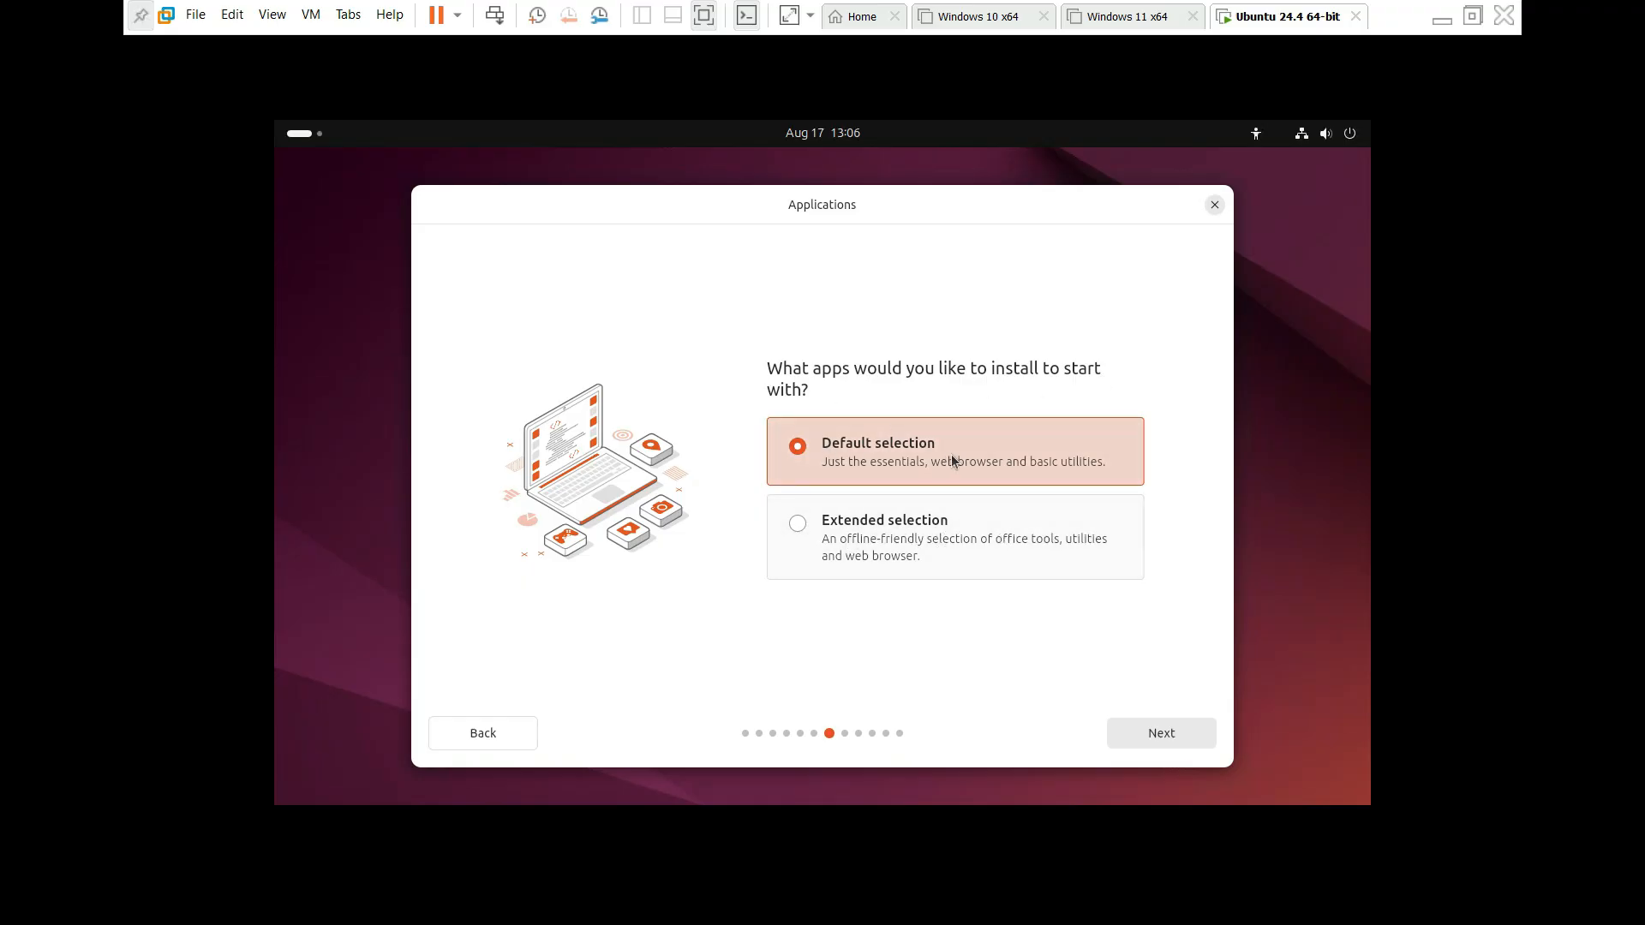
{"action": "left_click", "coordinate": [1186, 727]}
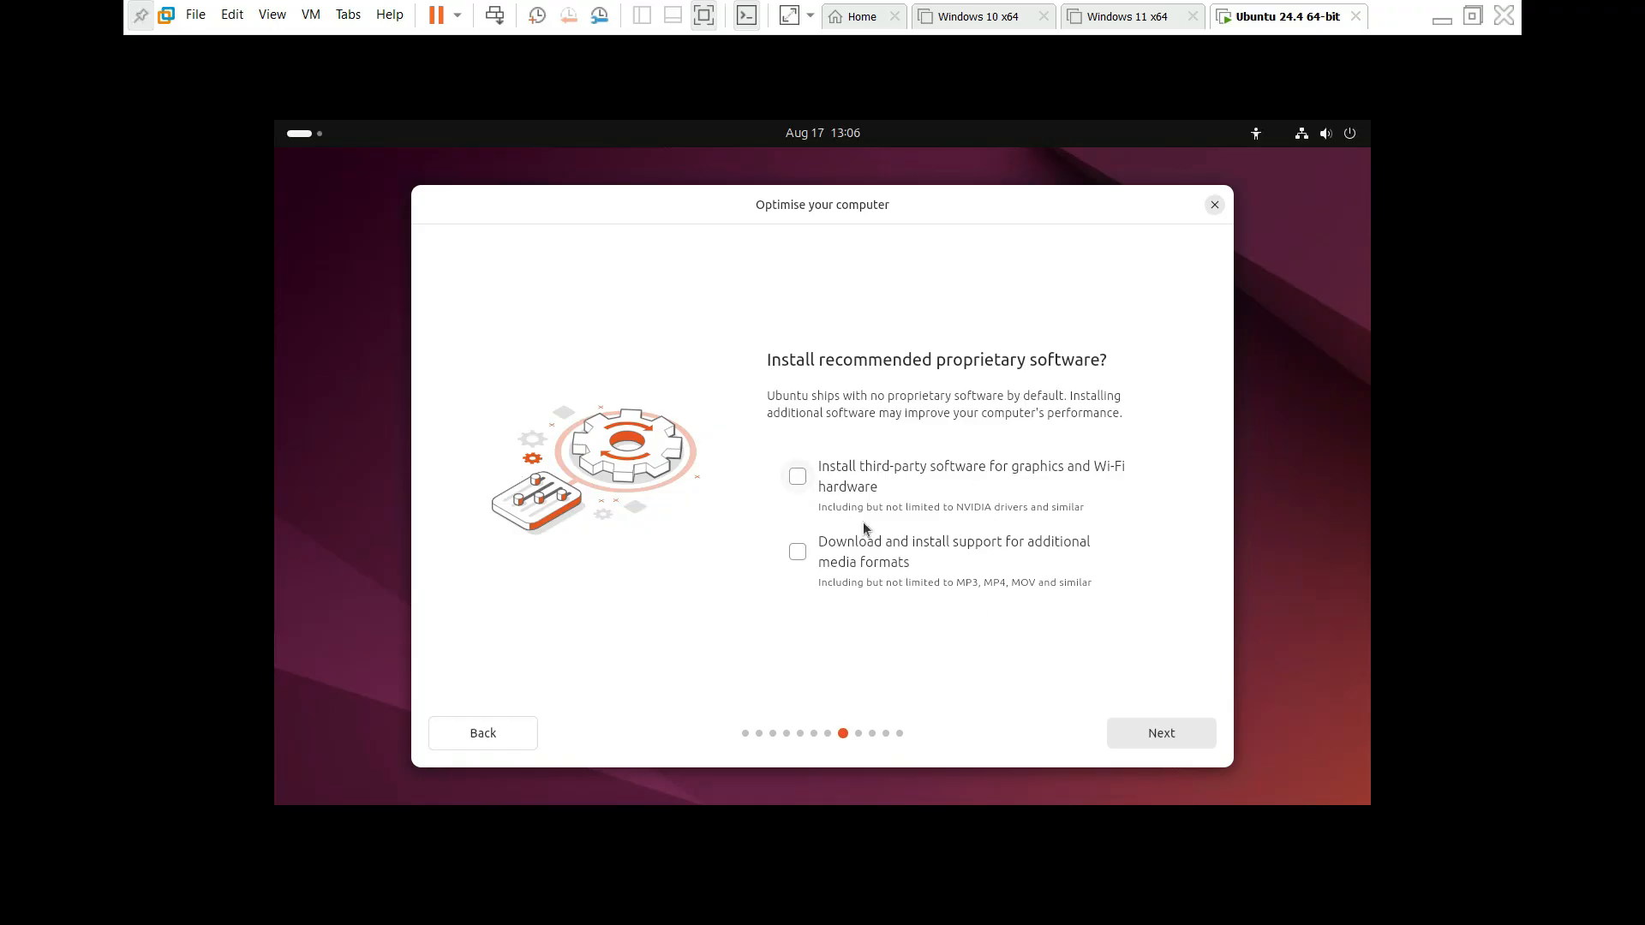
{"action": "left_click", "coordinate": [1158, 735]}
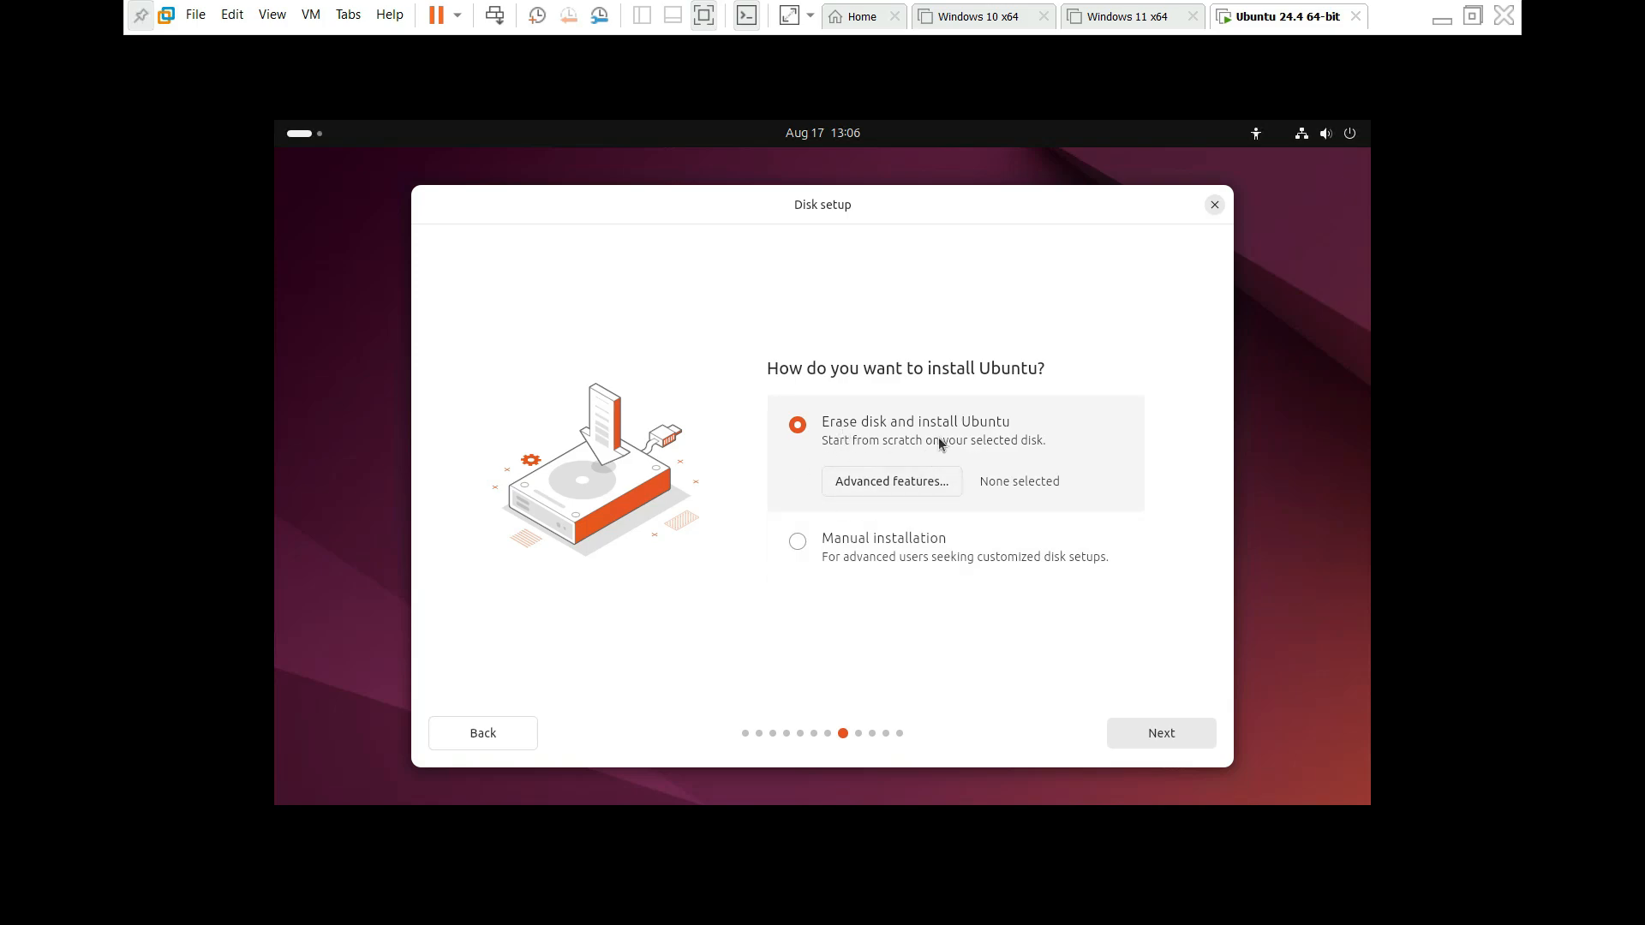
{"action": "left_click", "coordinate": [1150, 730]}
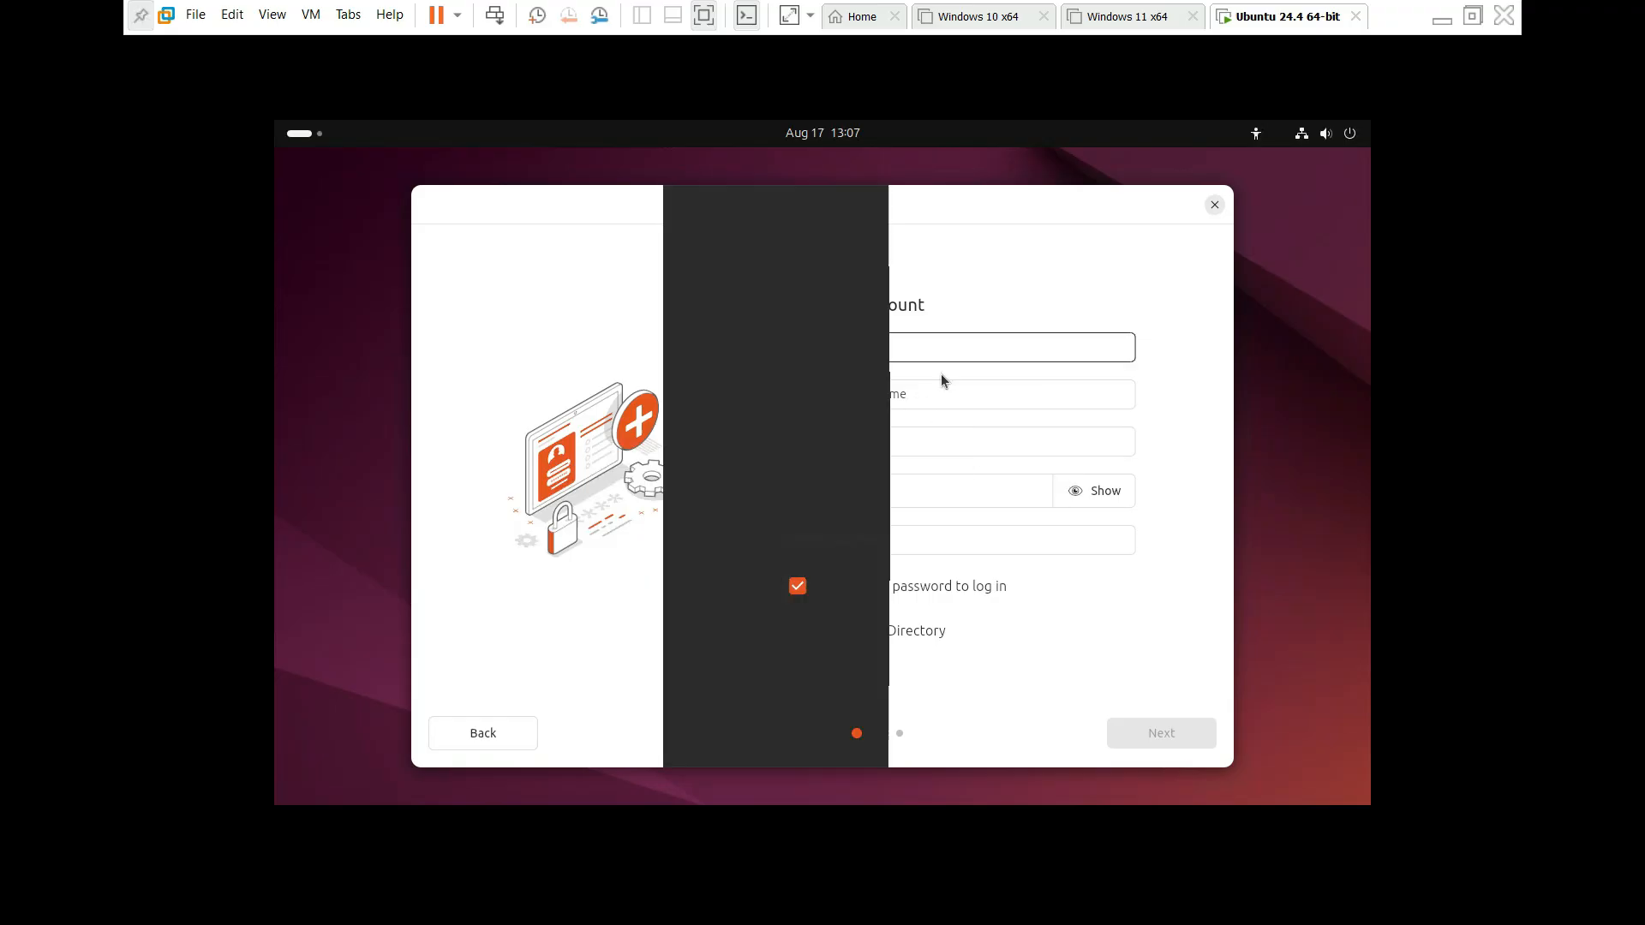
Enter the account holder's name in the new account form
{"action": "left_click", "coordinate": [916, 348]}
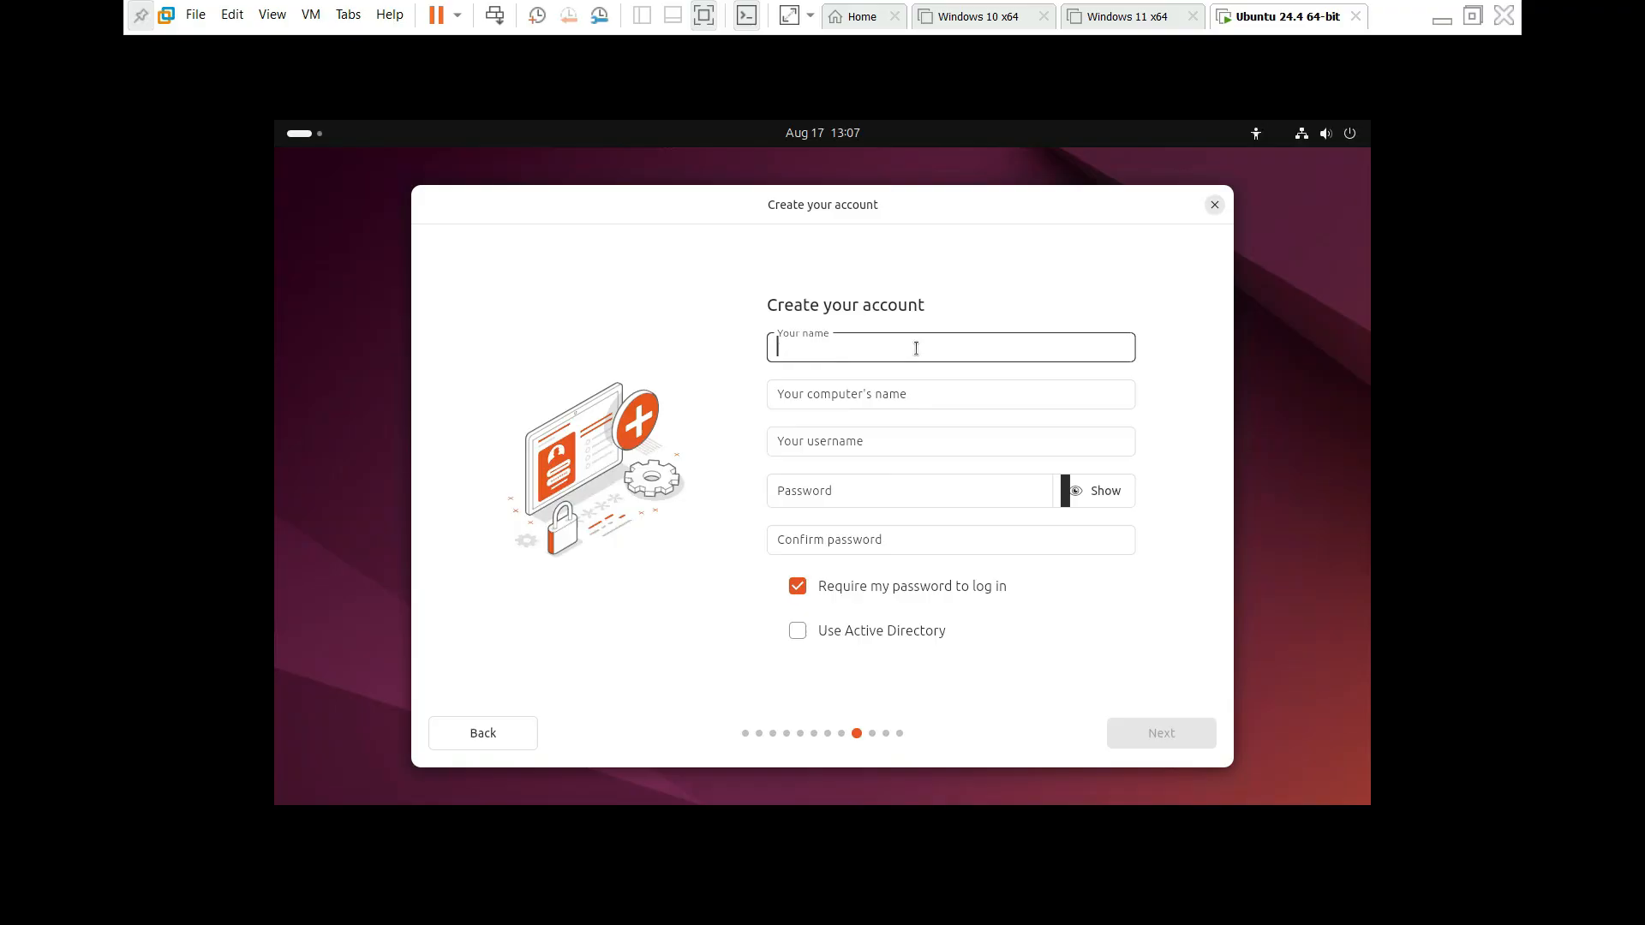
{"action": "type", "text": "Raj"}
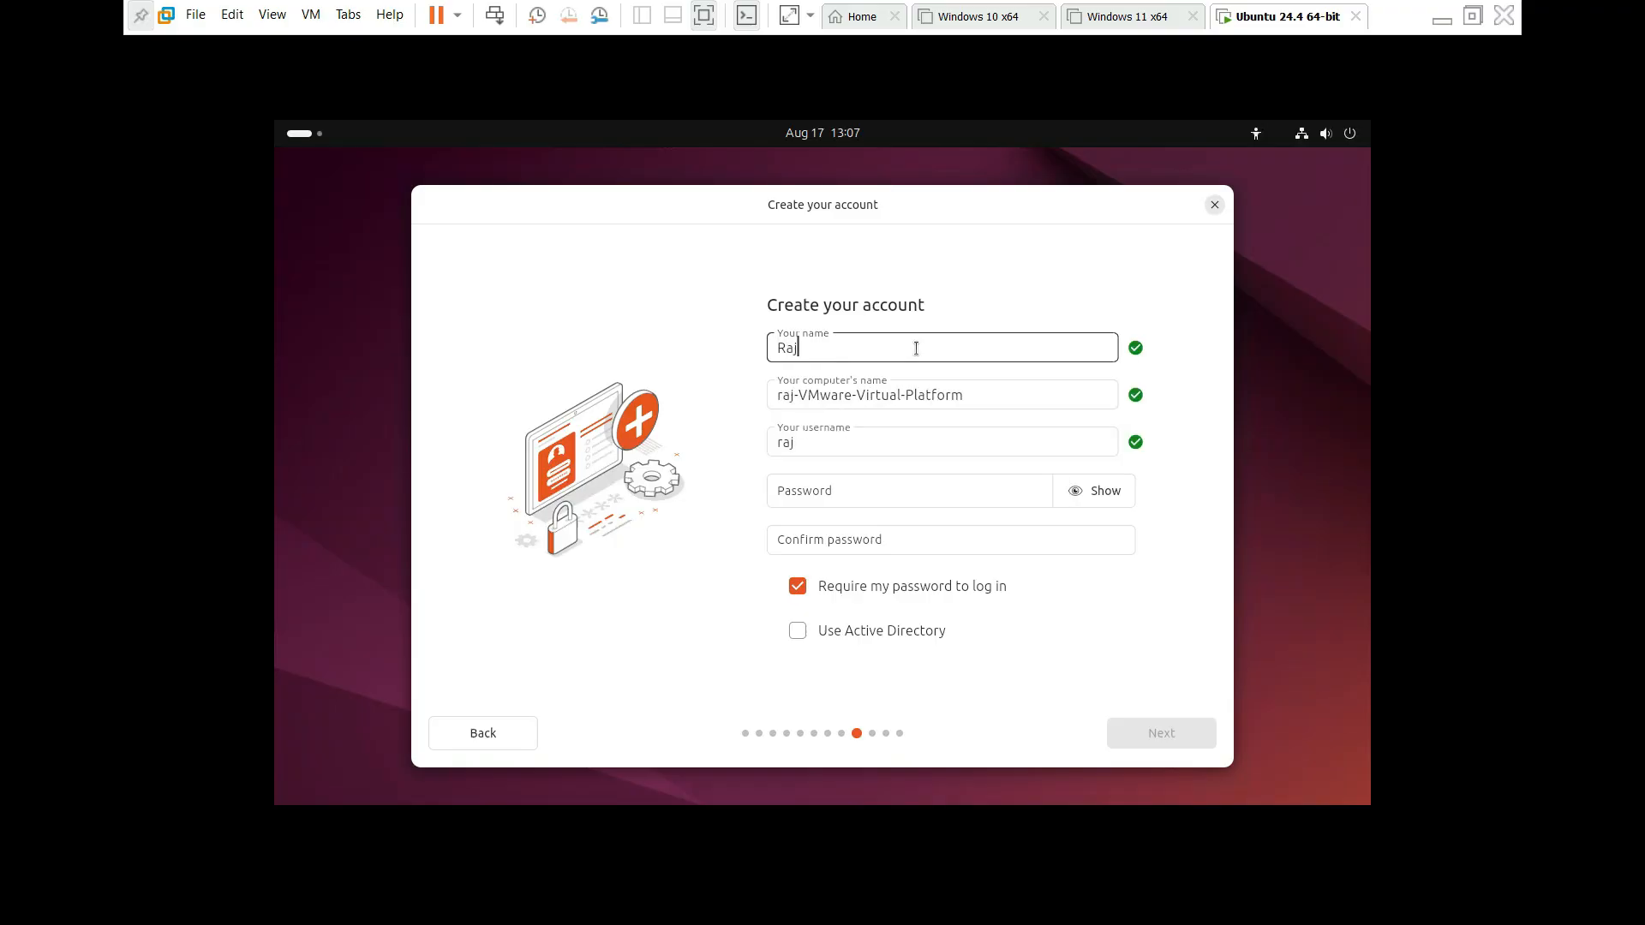
{"action": "left_click", "coordinate": [1011, 398]}
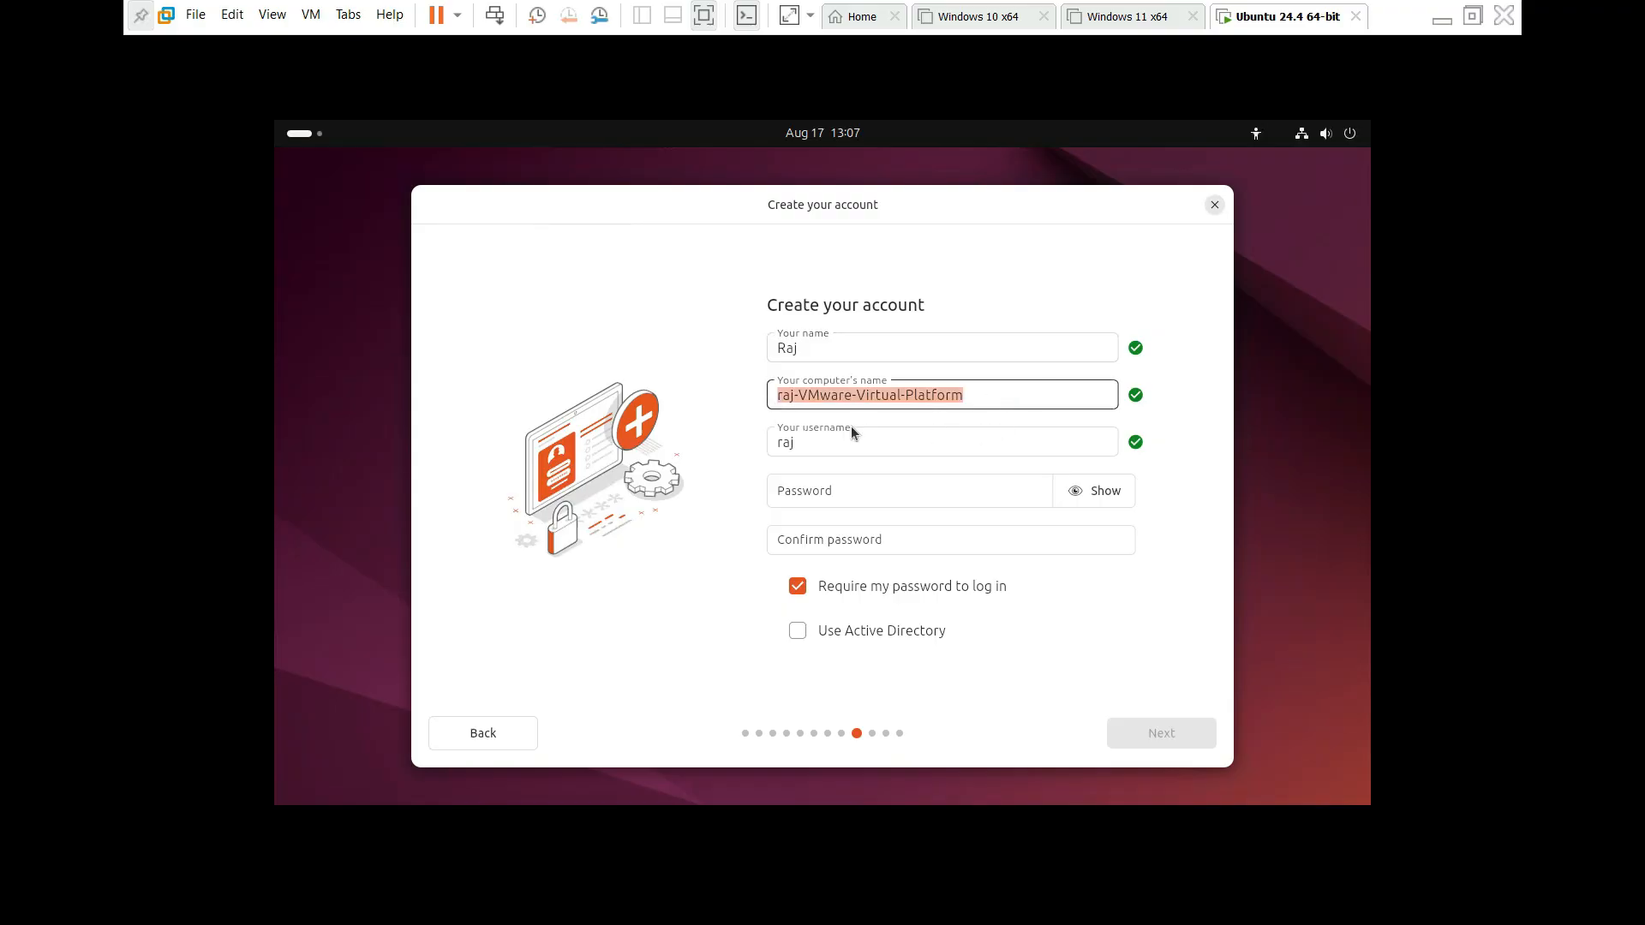
{"action": "left_click", "coordinate": [876, 490]}
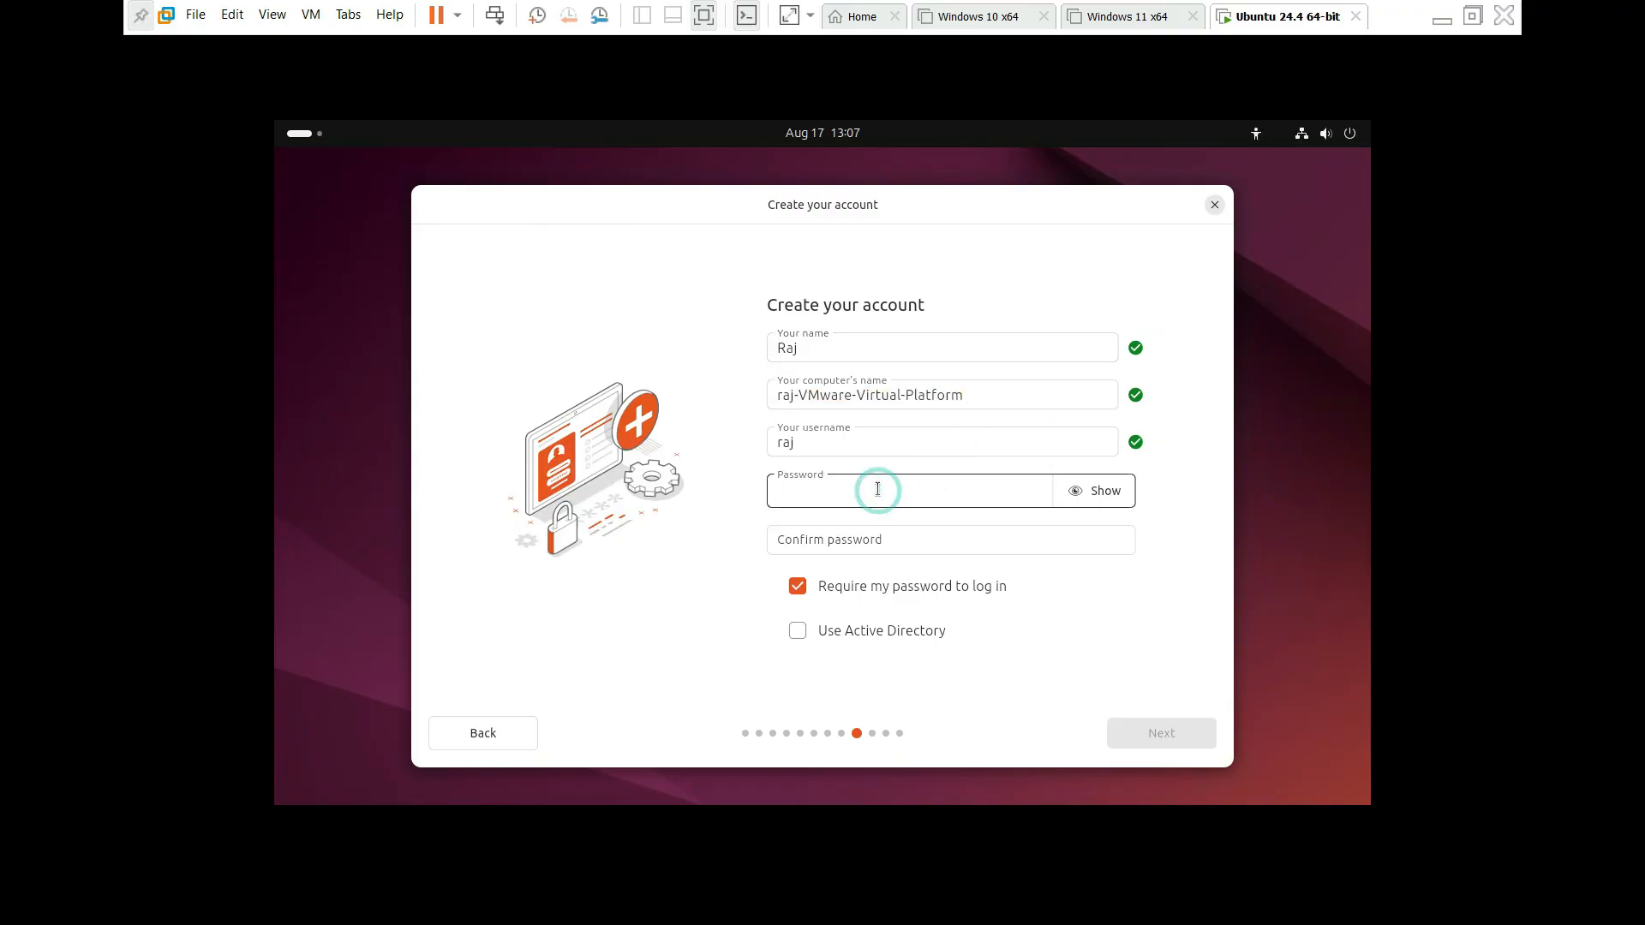
{"action": "left_click", "coordinate": [993, 399]}
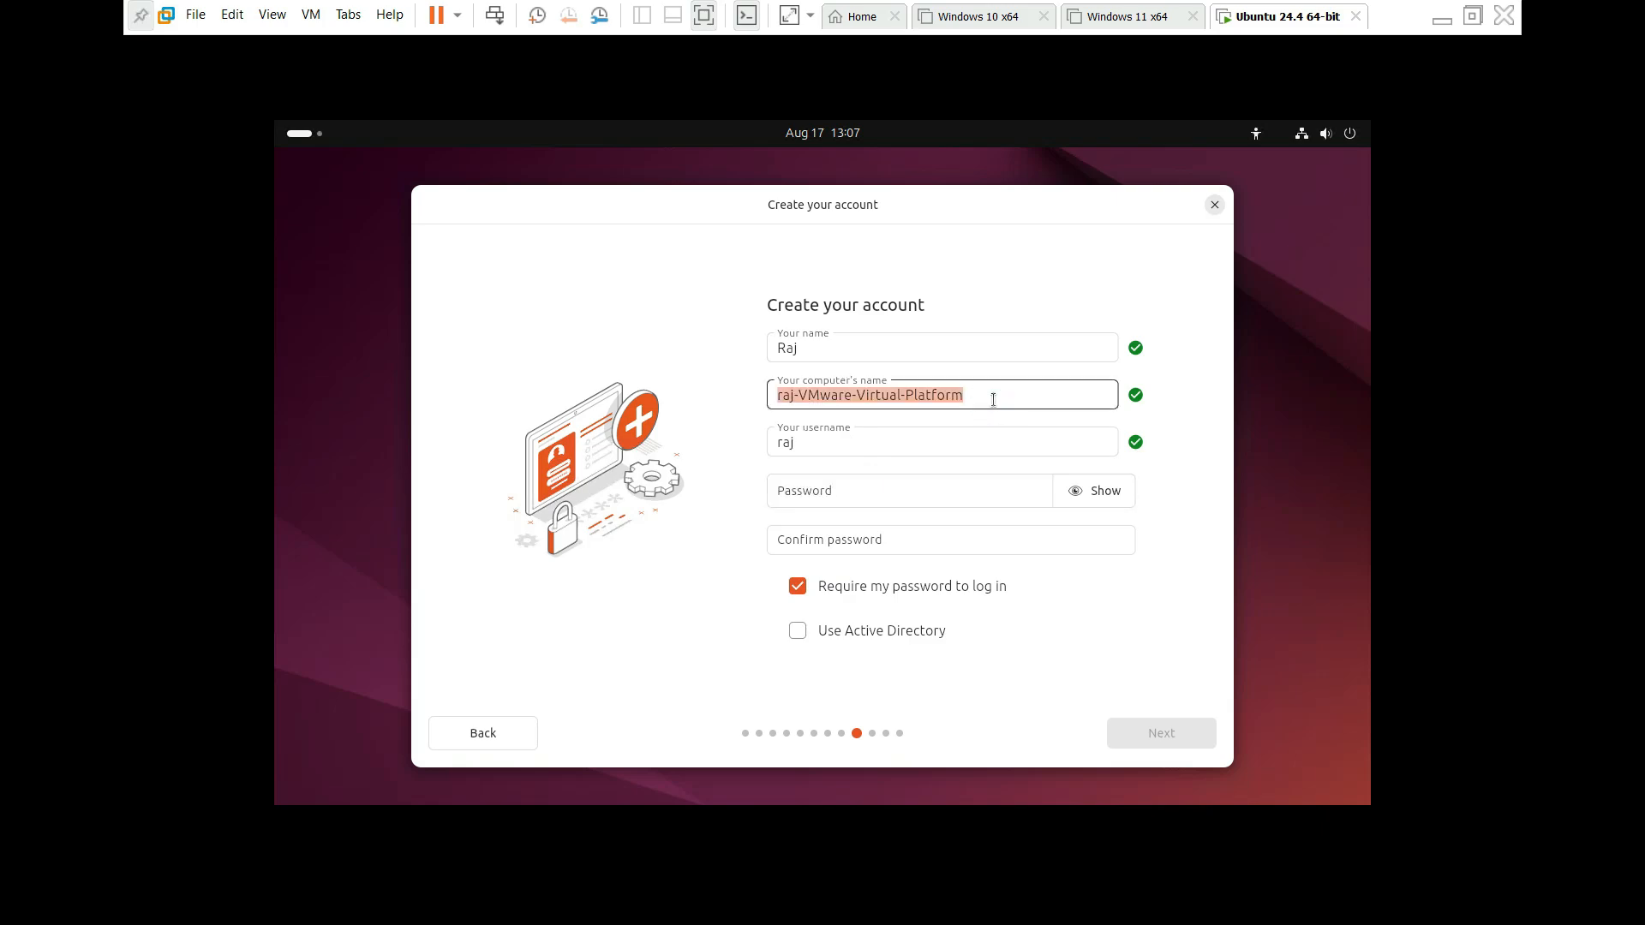
{"action": "key", "text": "BackSpace"}
{"action": "key", "text": "ctrl+z"}
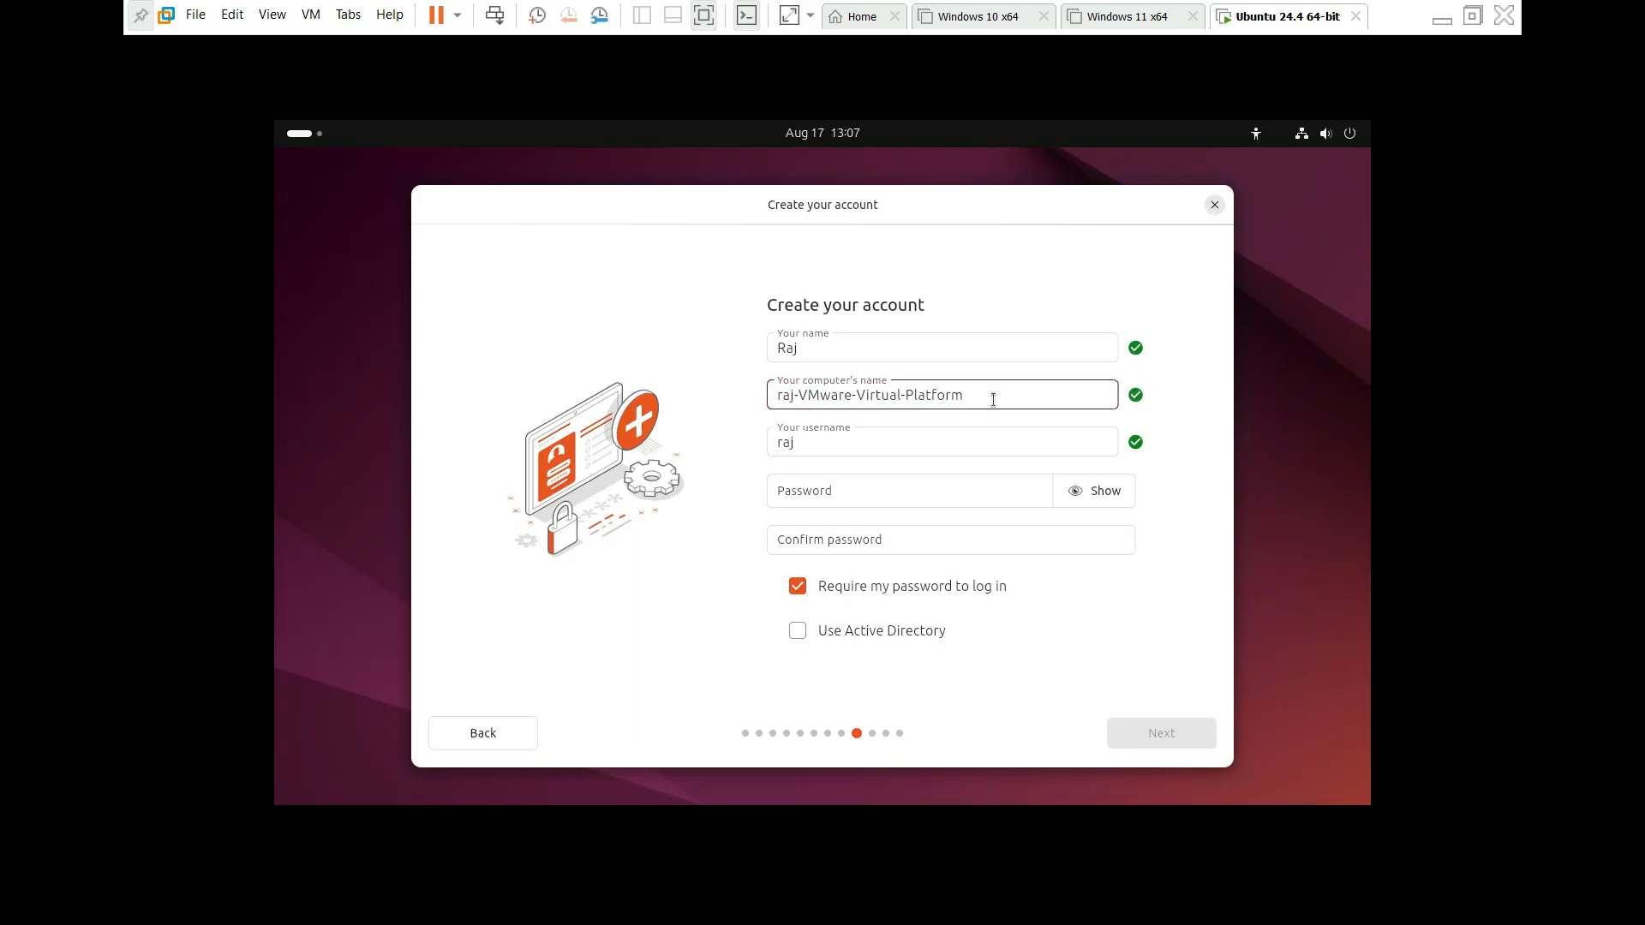
Enter the account password for the new user and repeat it in the confirmation field
{"action": "left_click", "coordinate": [841, 493]}
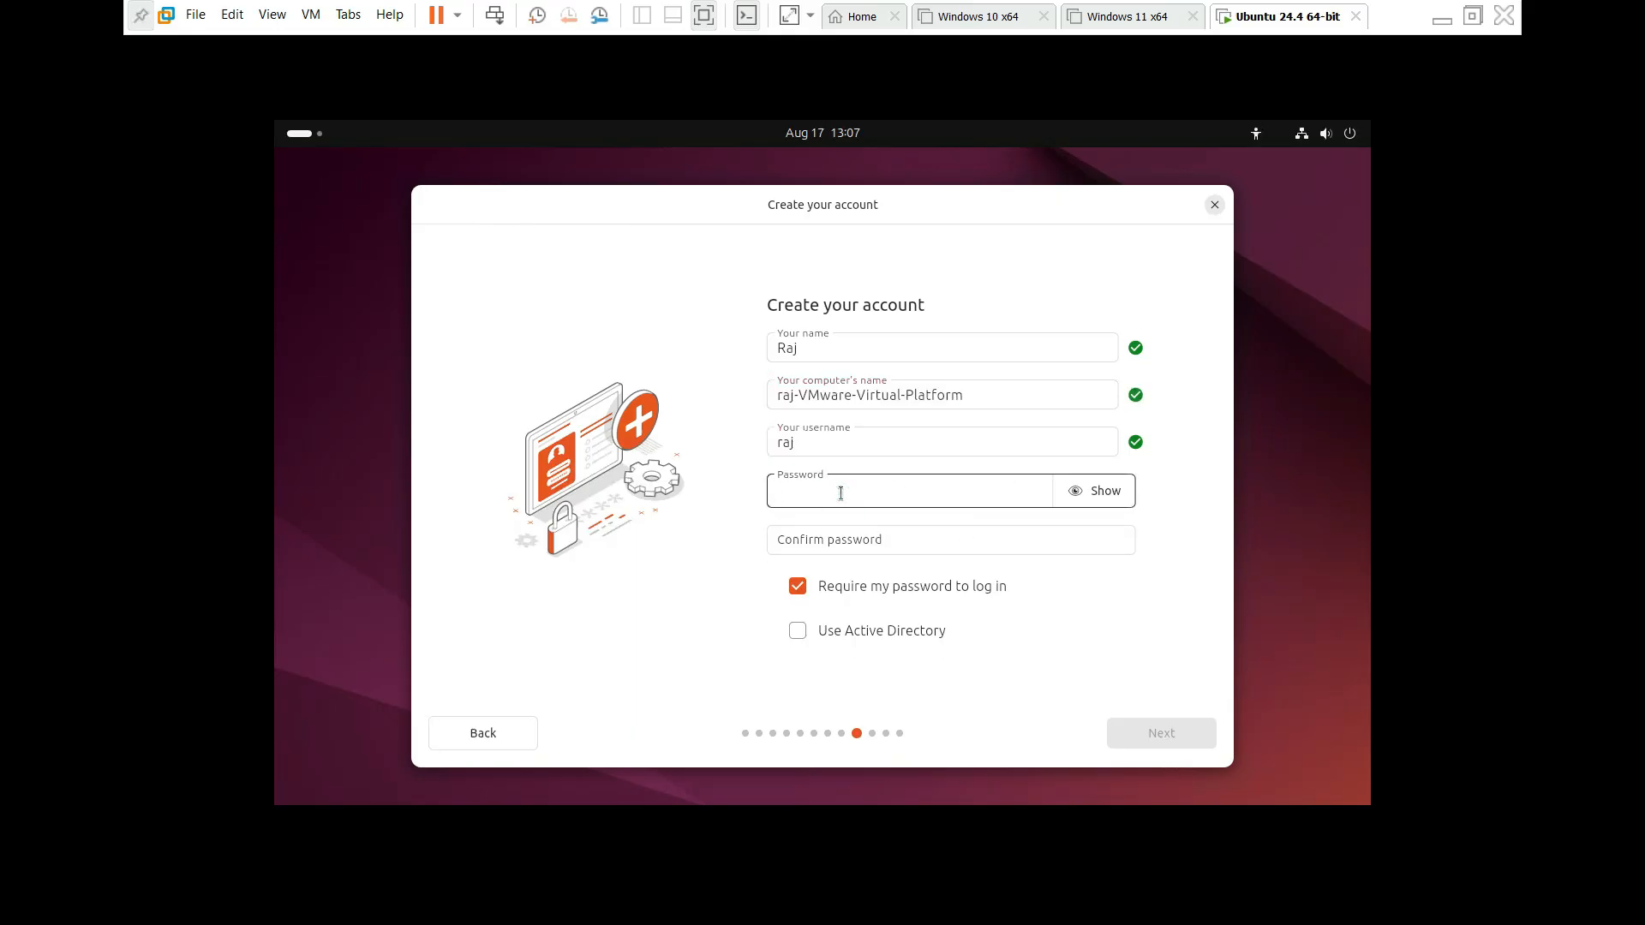
{"action": "type", "text": "•••••••"}
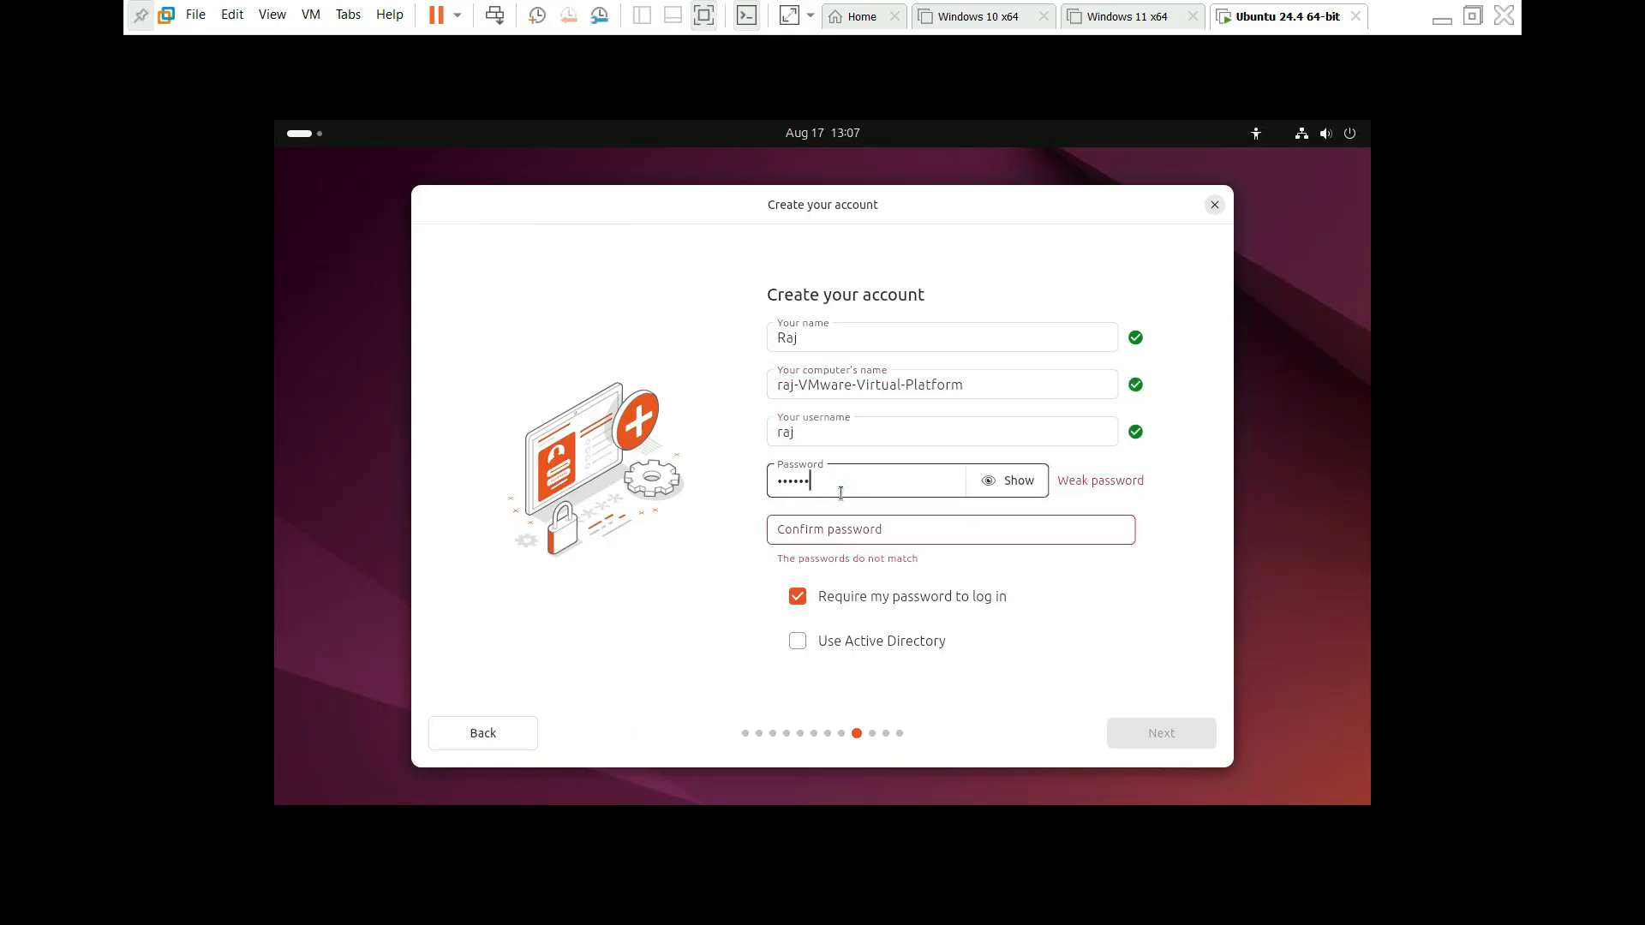
{"action": "type", "text": "•"}
{"action": "key", "text": "Tab"}
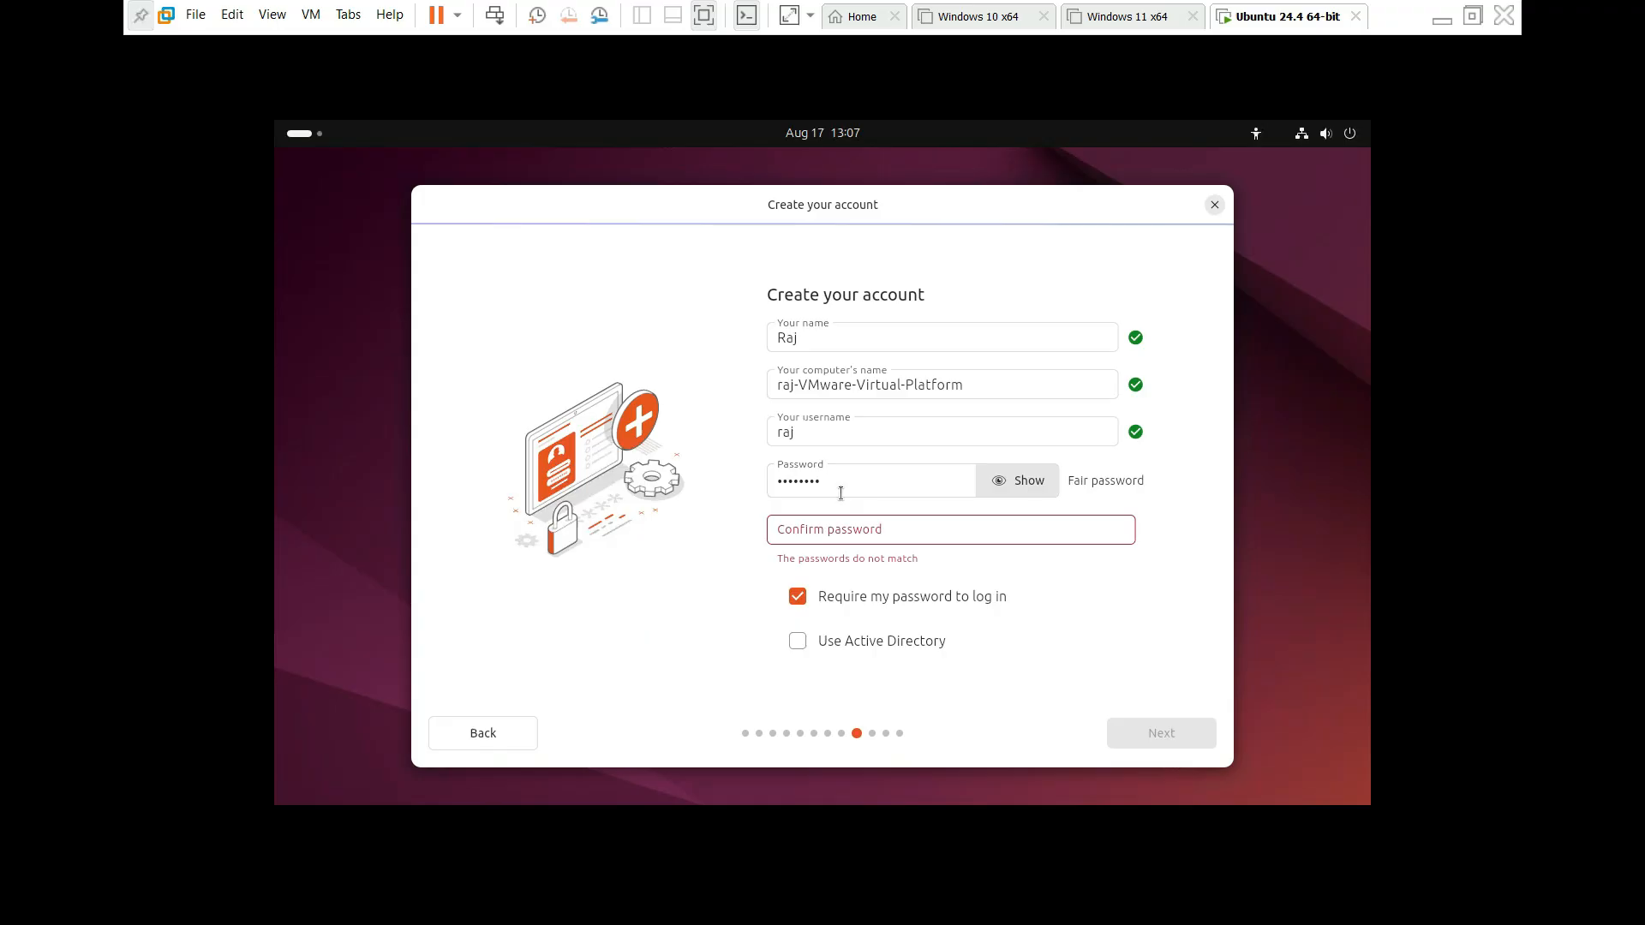
{"action": "left_click", "coordinate": [834, 536]}
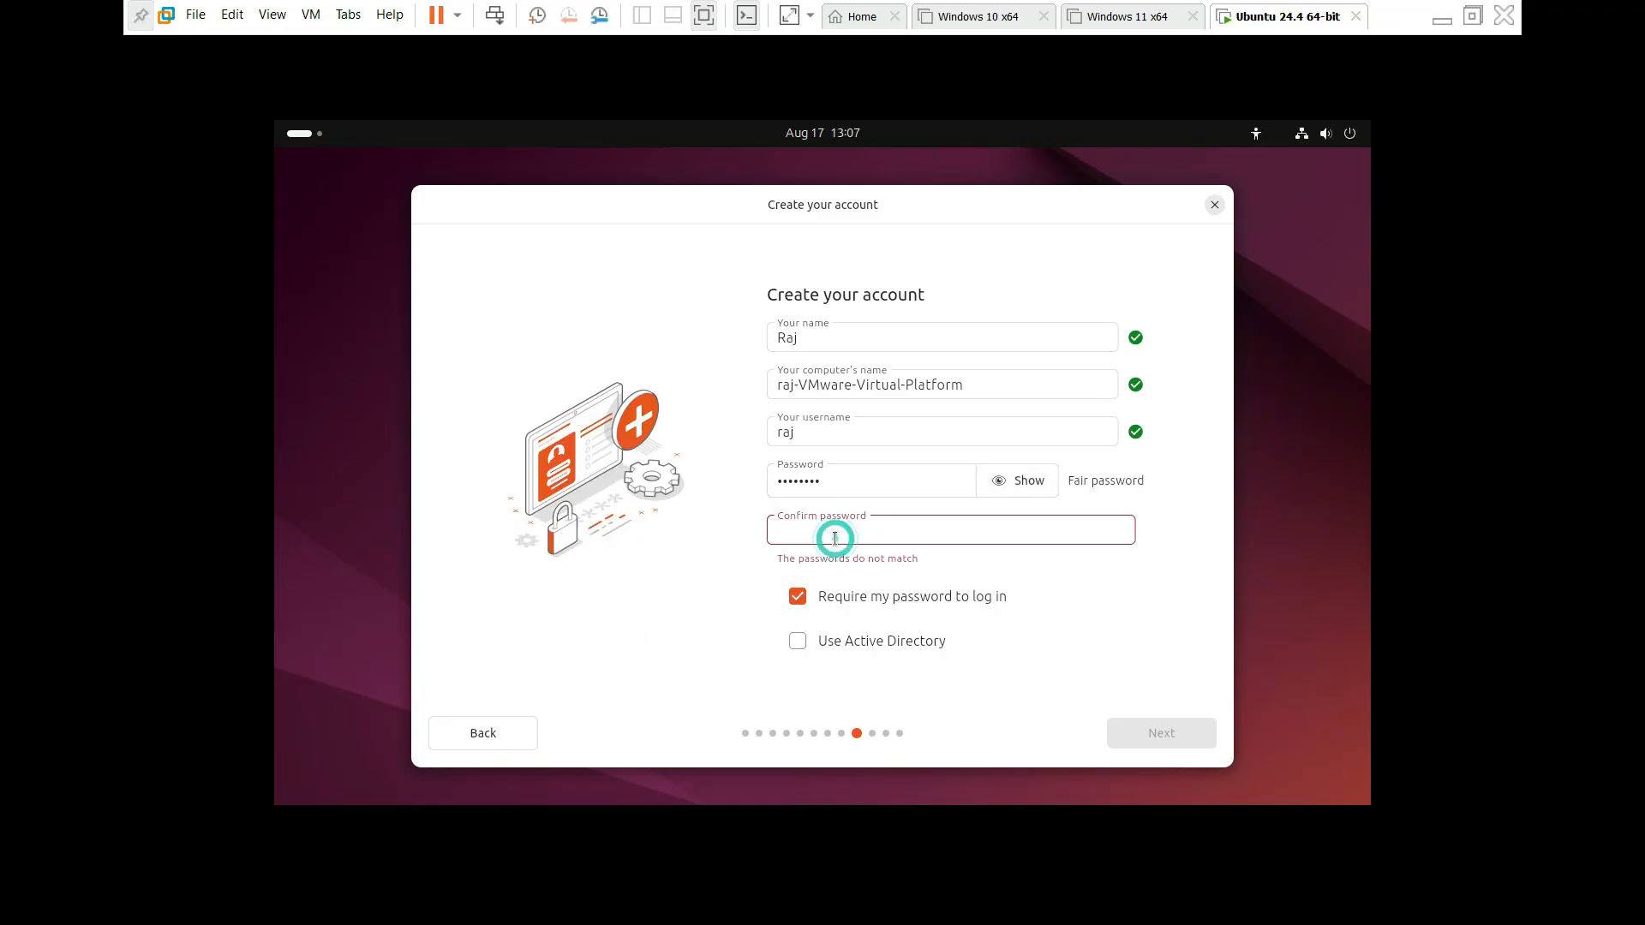
{"action": "type", "text": "••••••••"}
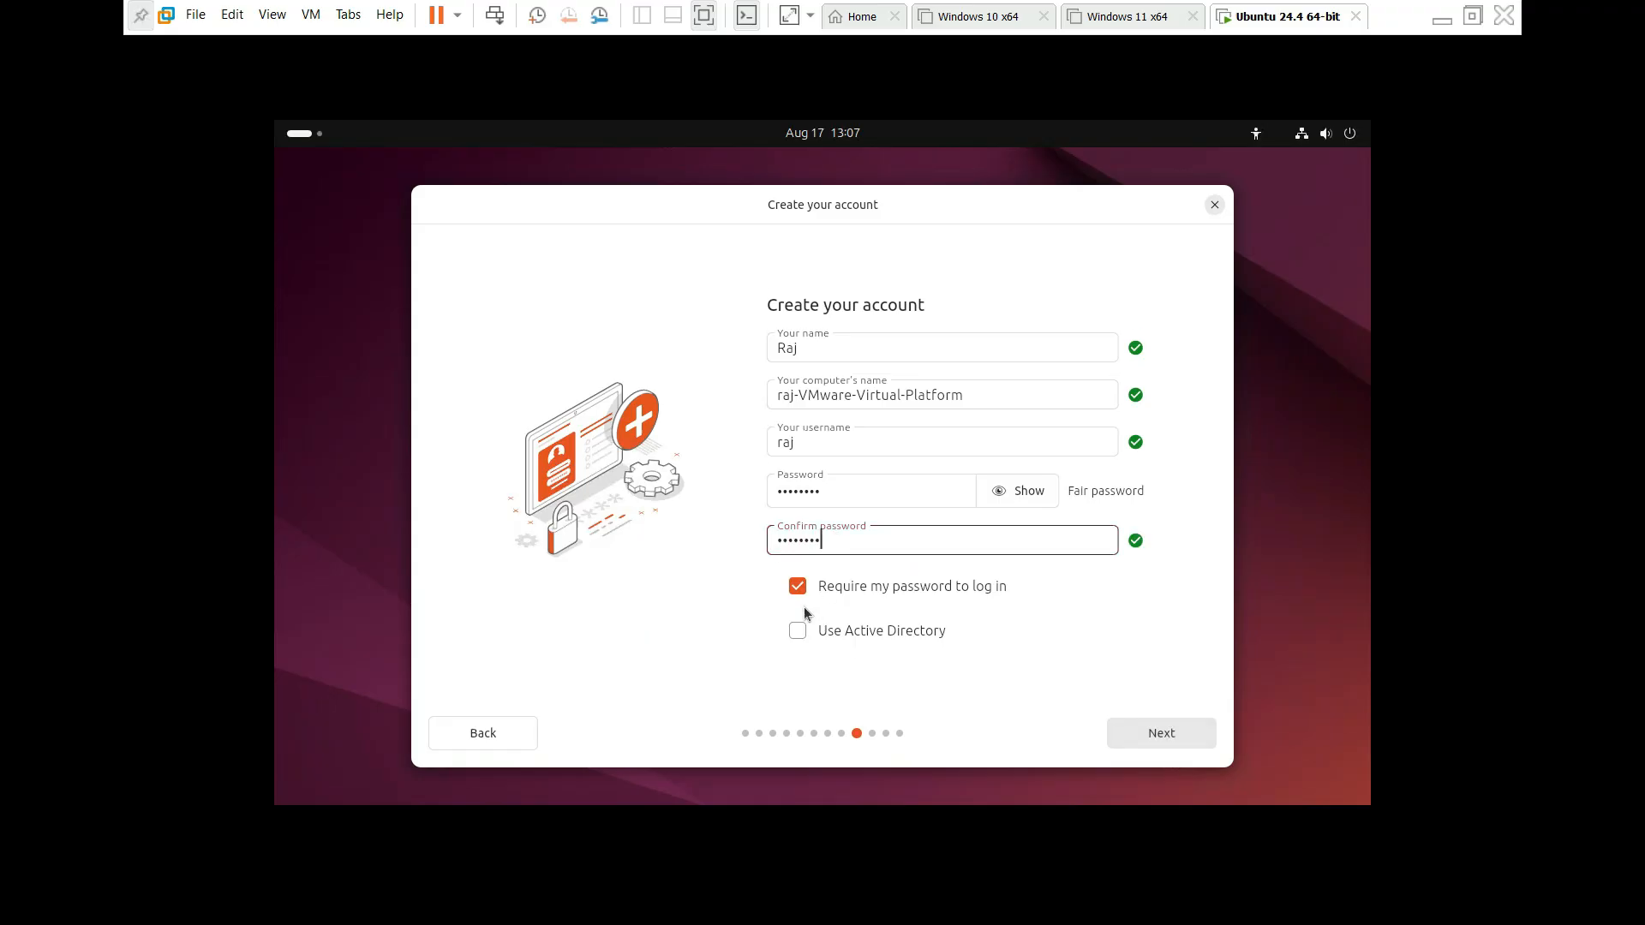
Reveal the account password to check both entries, and hide it again
{"action": "left_click", "coordinate": [1001, 487]}
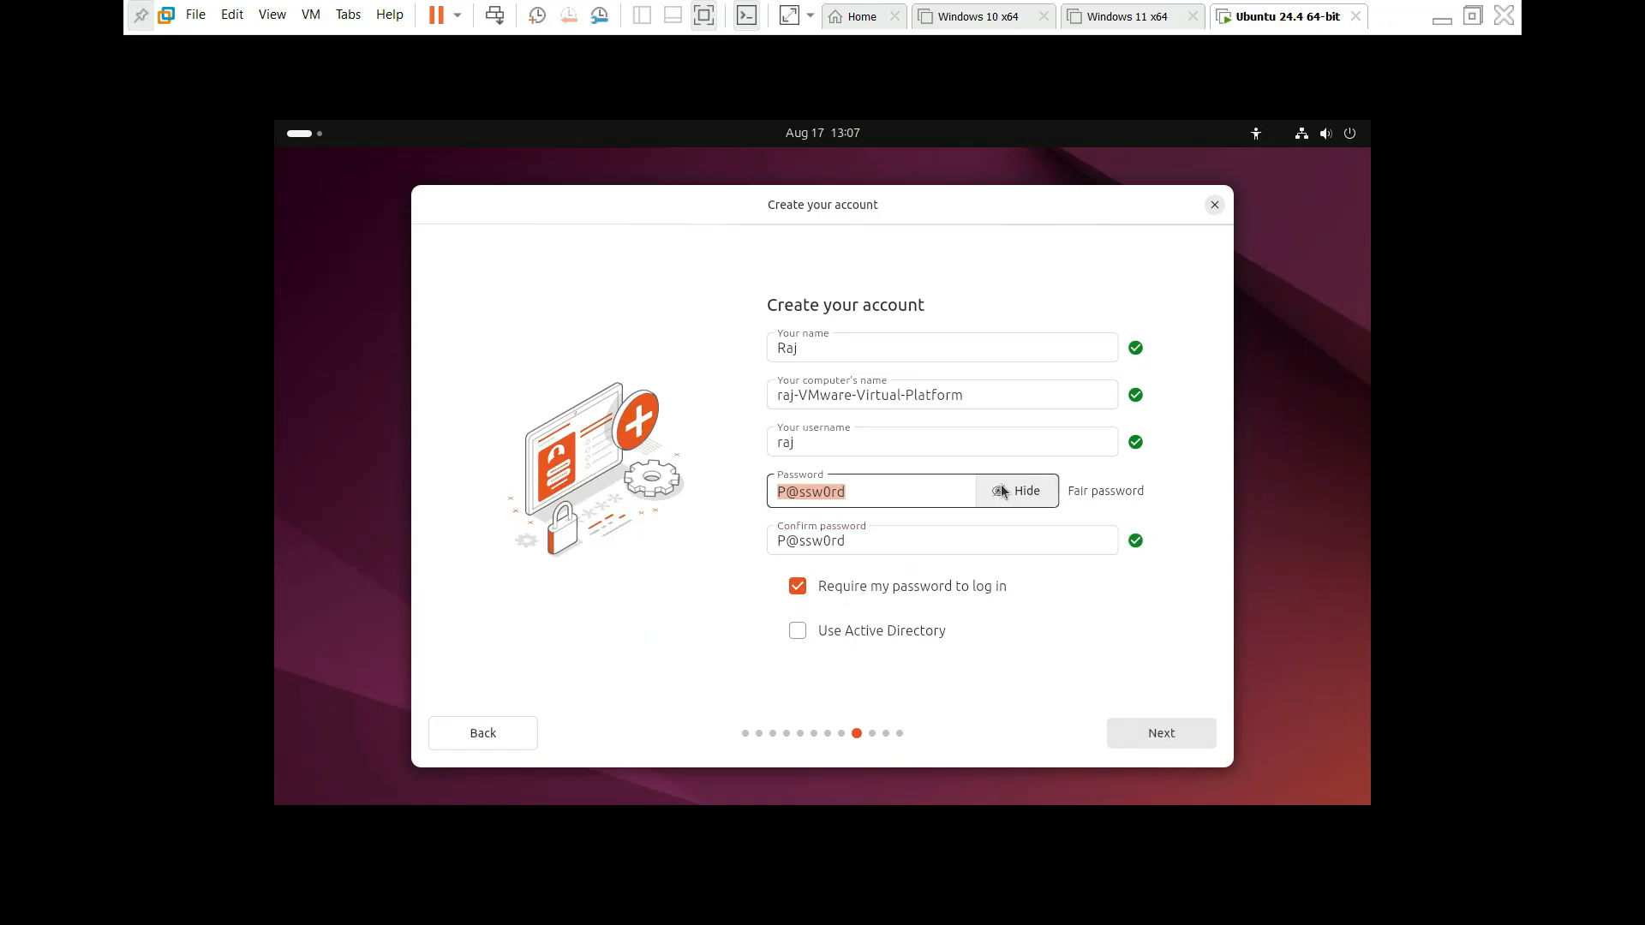
{"action": "left_click", "coordinate": [1001, 487]}
{"action": "left_click", "coordinate": [1109, 602]}
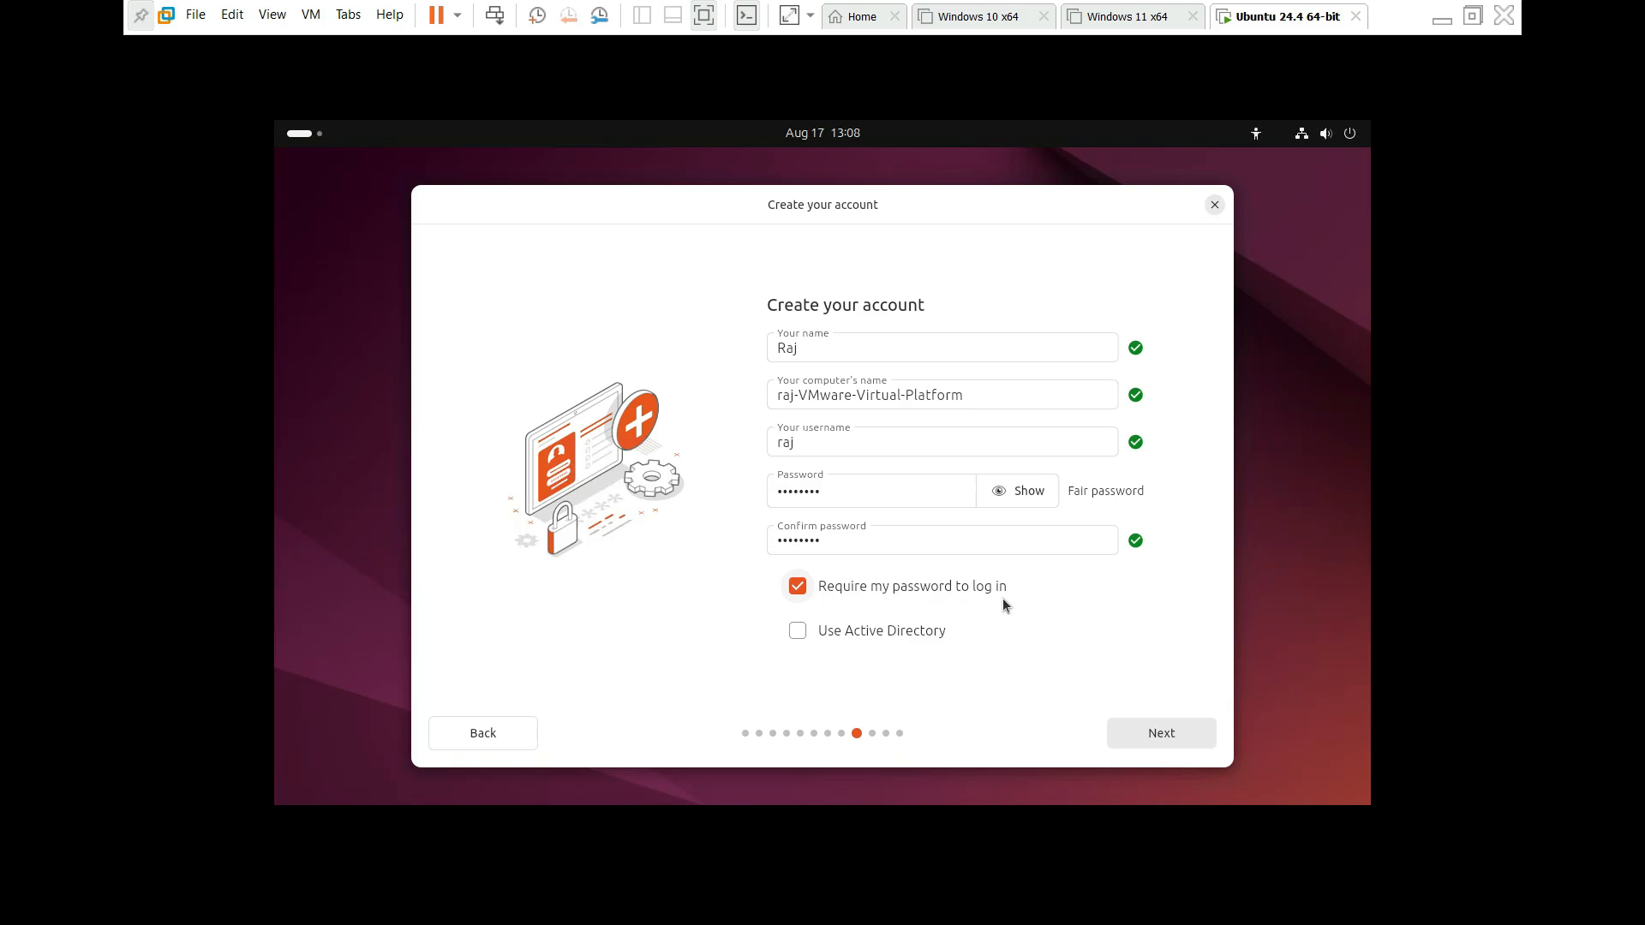
Accept the account details and the Asia/Kolkata timezone for Mumbai, and start the installation
{"action": "left_click", "coordinate": [1170, 742]}
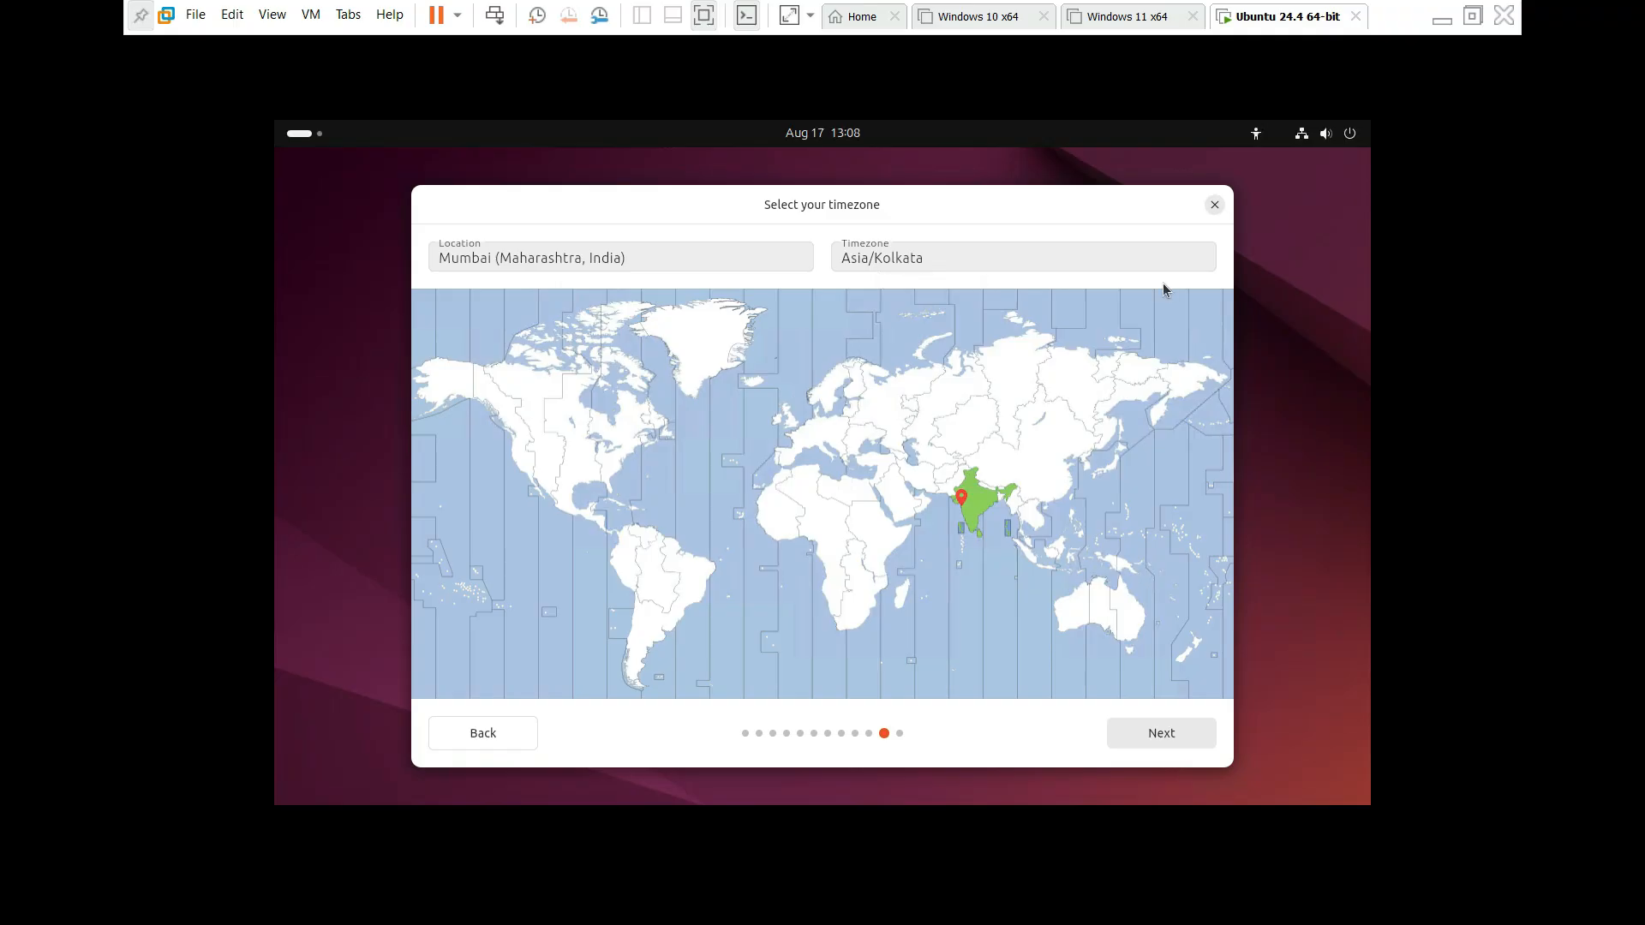
{"action": "left_click", "coordinate": [1163, 735]}
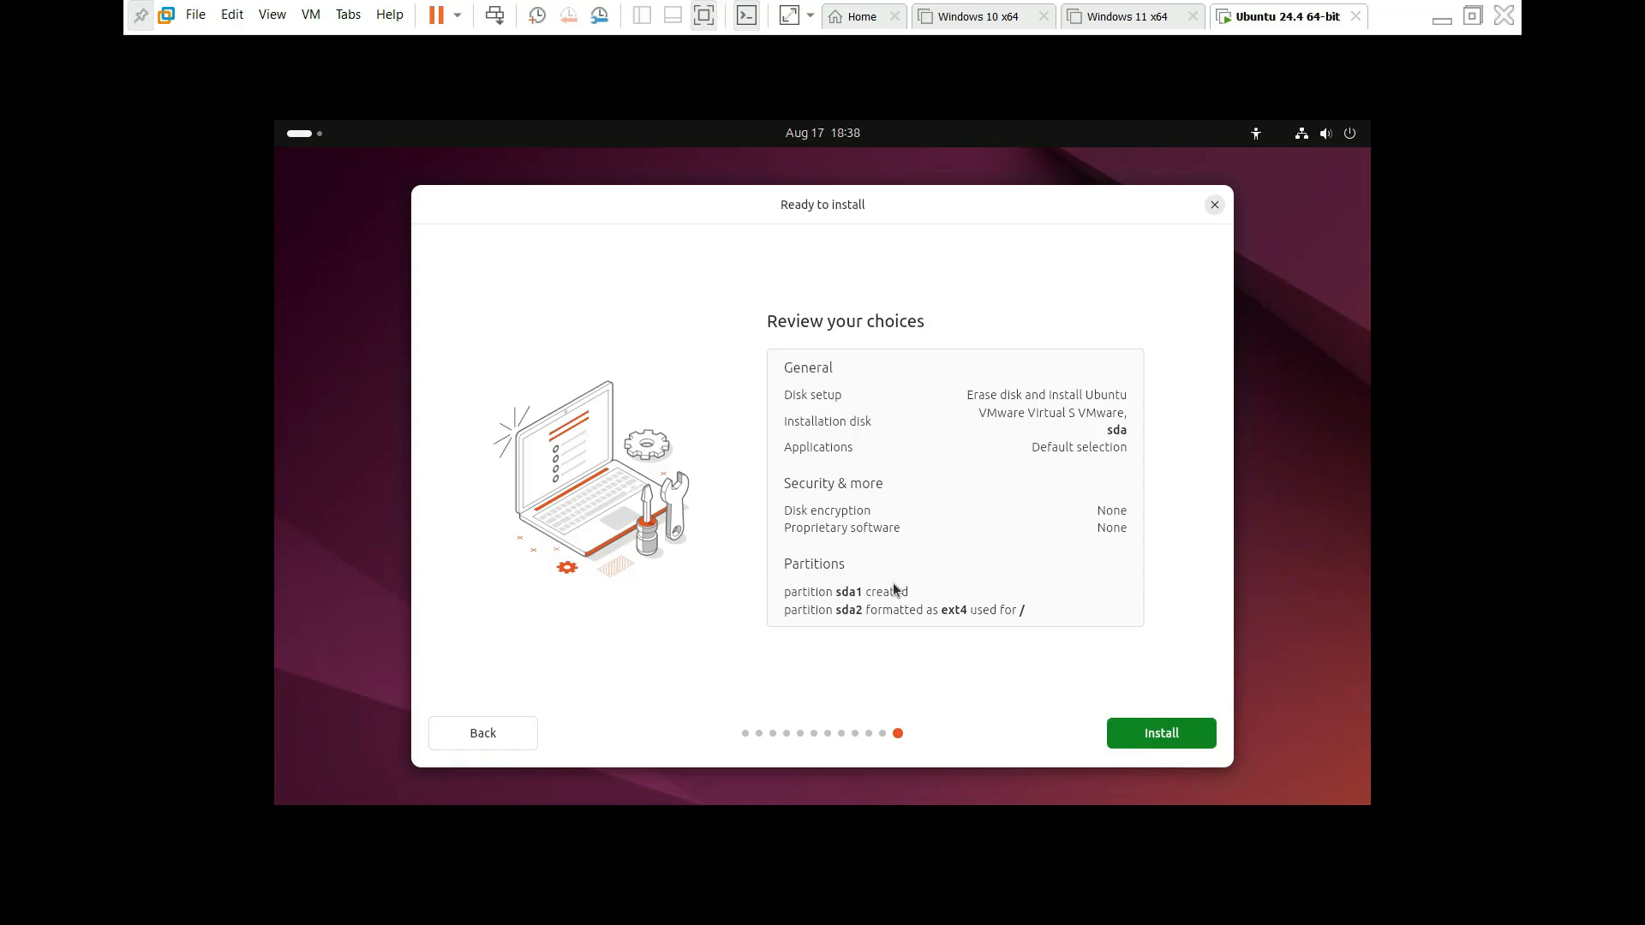
{"action": "left_click", "coordinate": [1175, 735]}
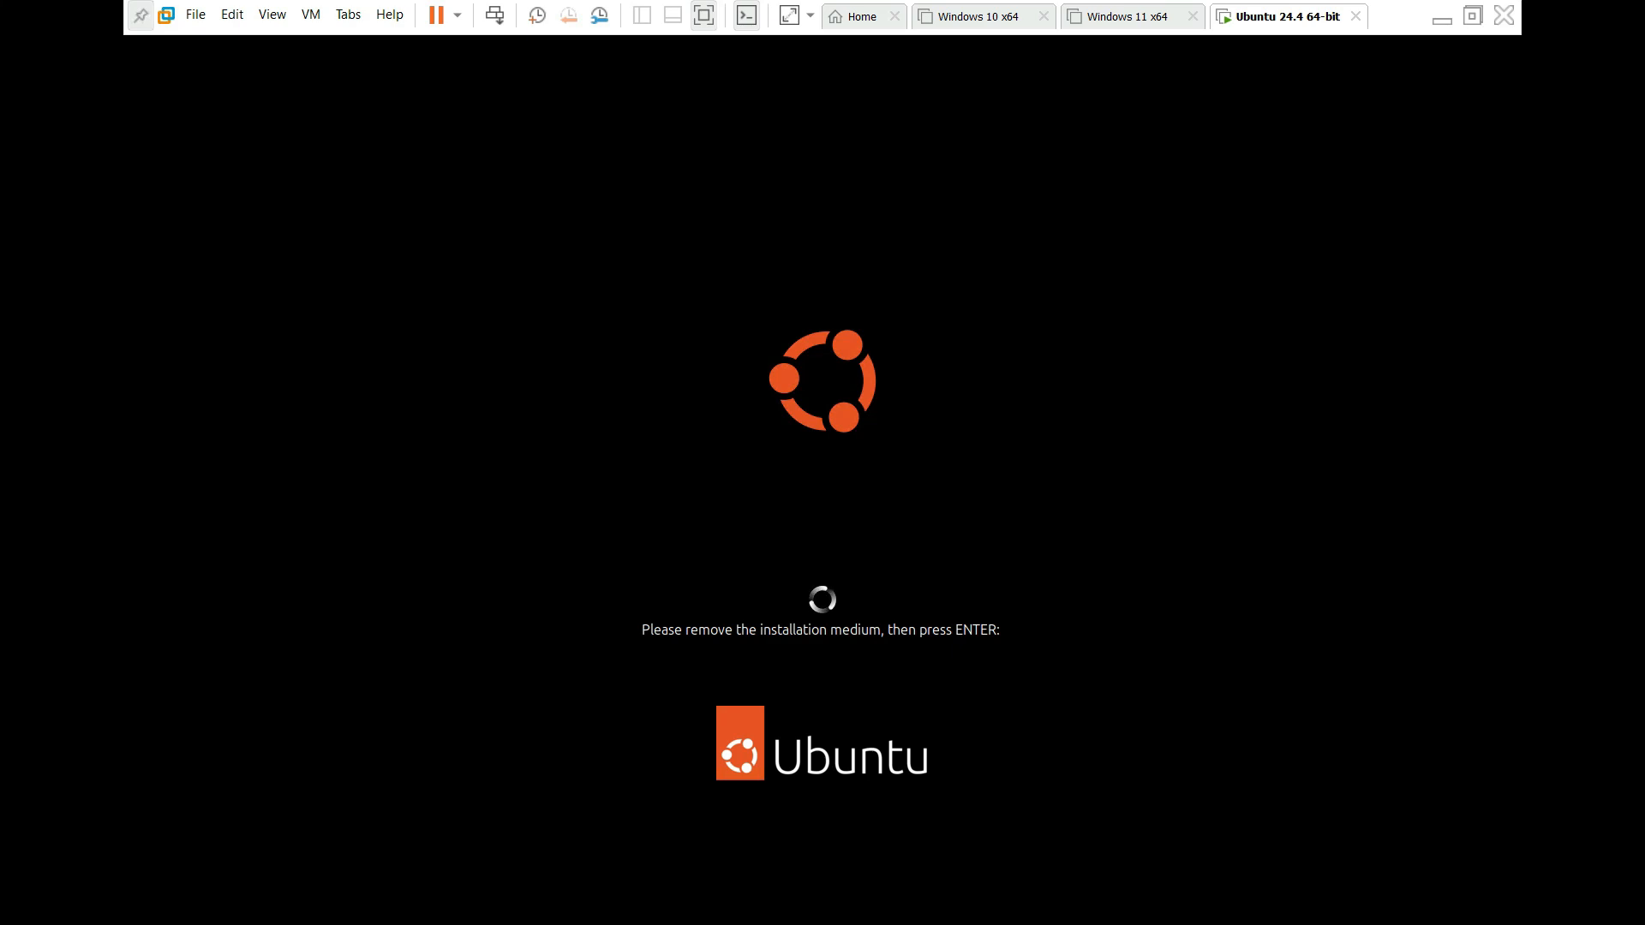
Restart into the installed Ubuntu system and log in to the new account with its password
{"action": "left_click", "coordinate": [474, 701]}
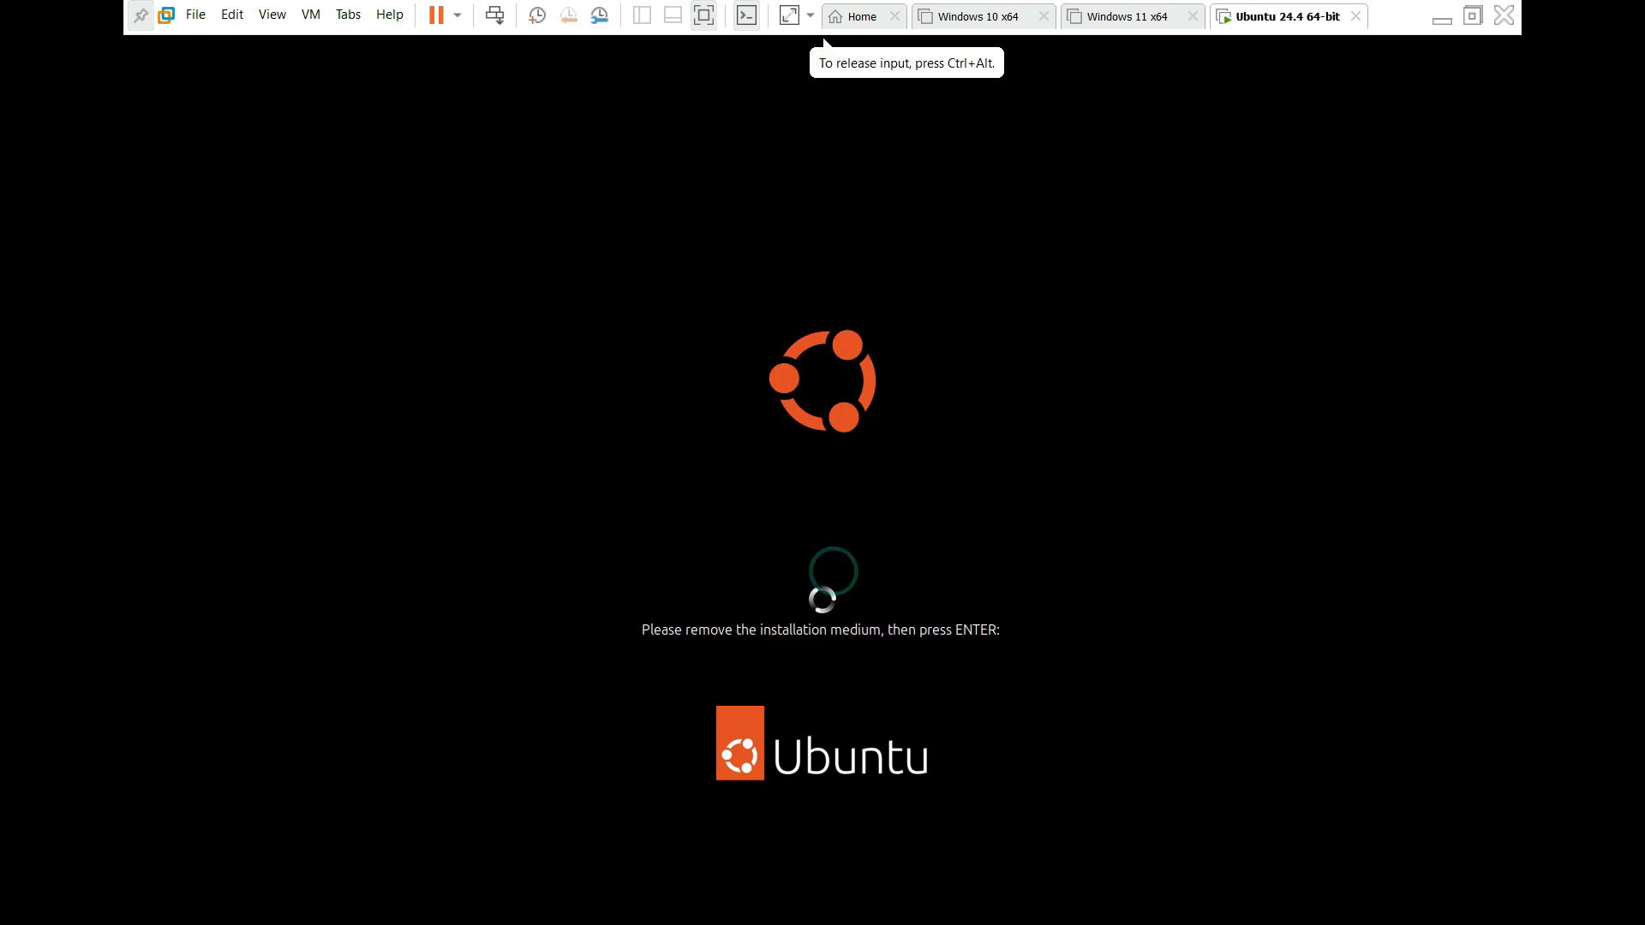
{"action": "key", "text": "Return"}
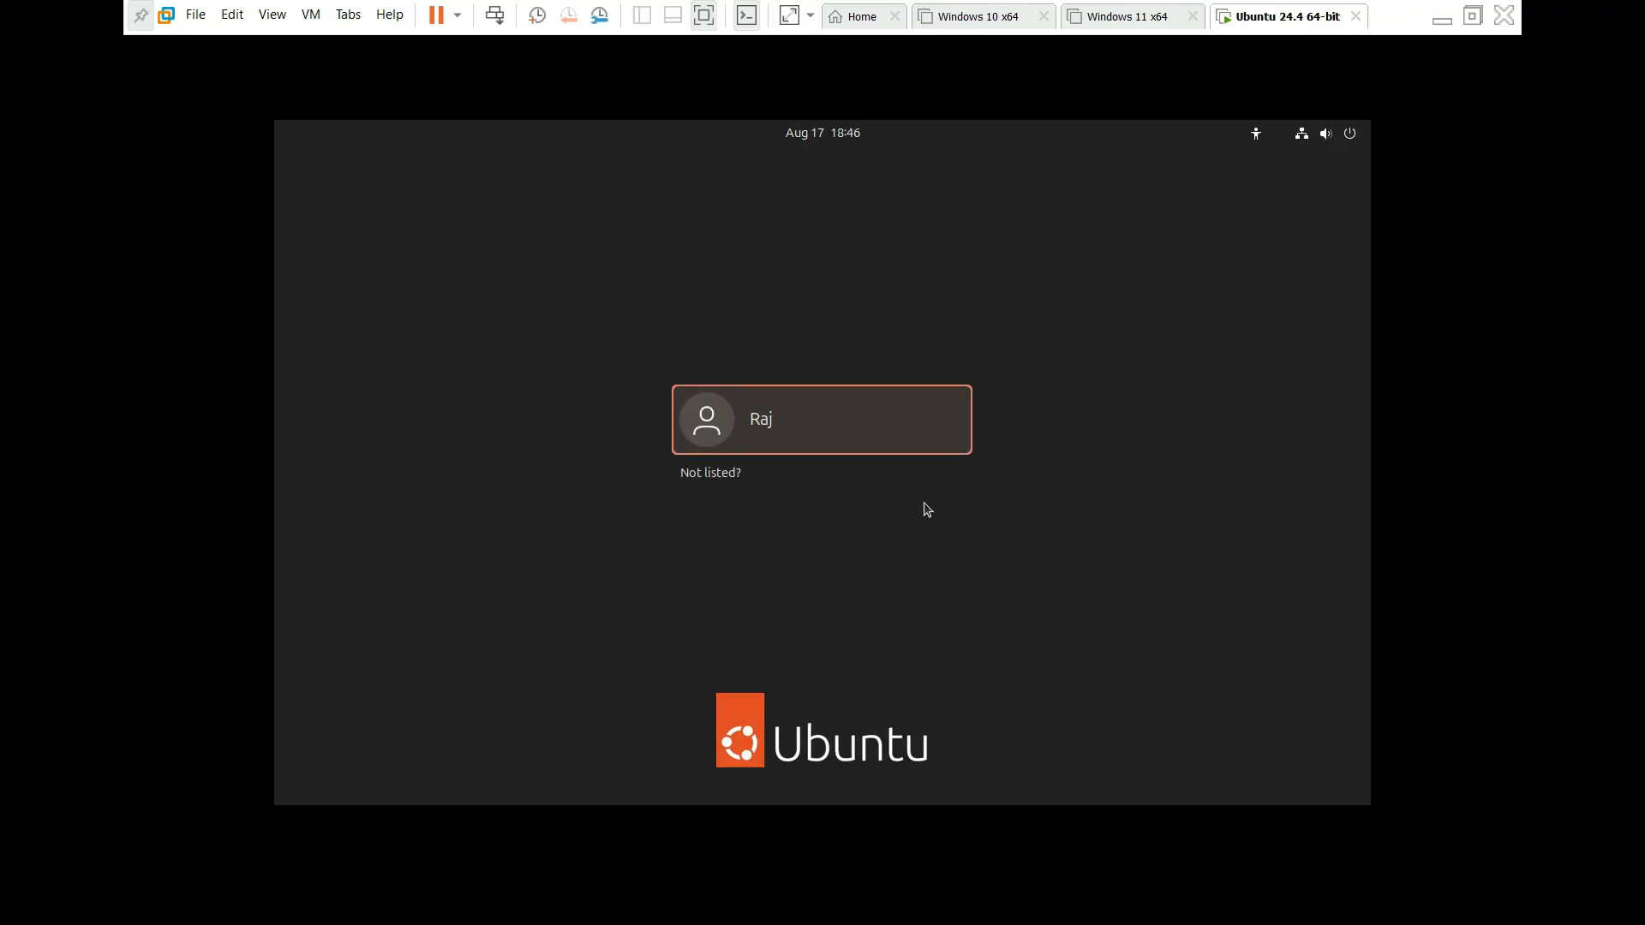
{"action": "left_click", "coordinate": [782, 431]}
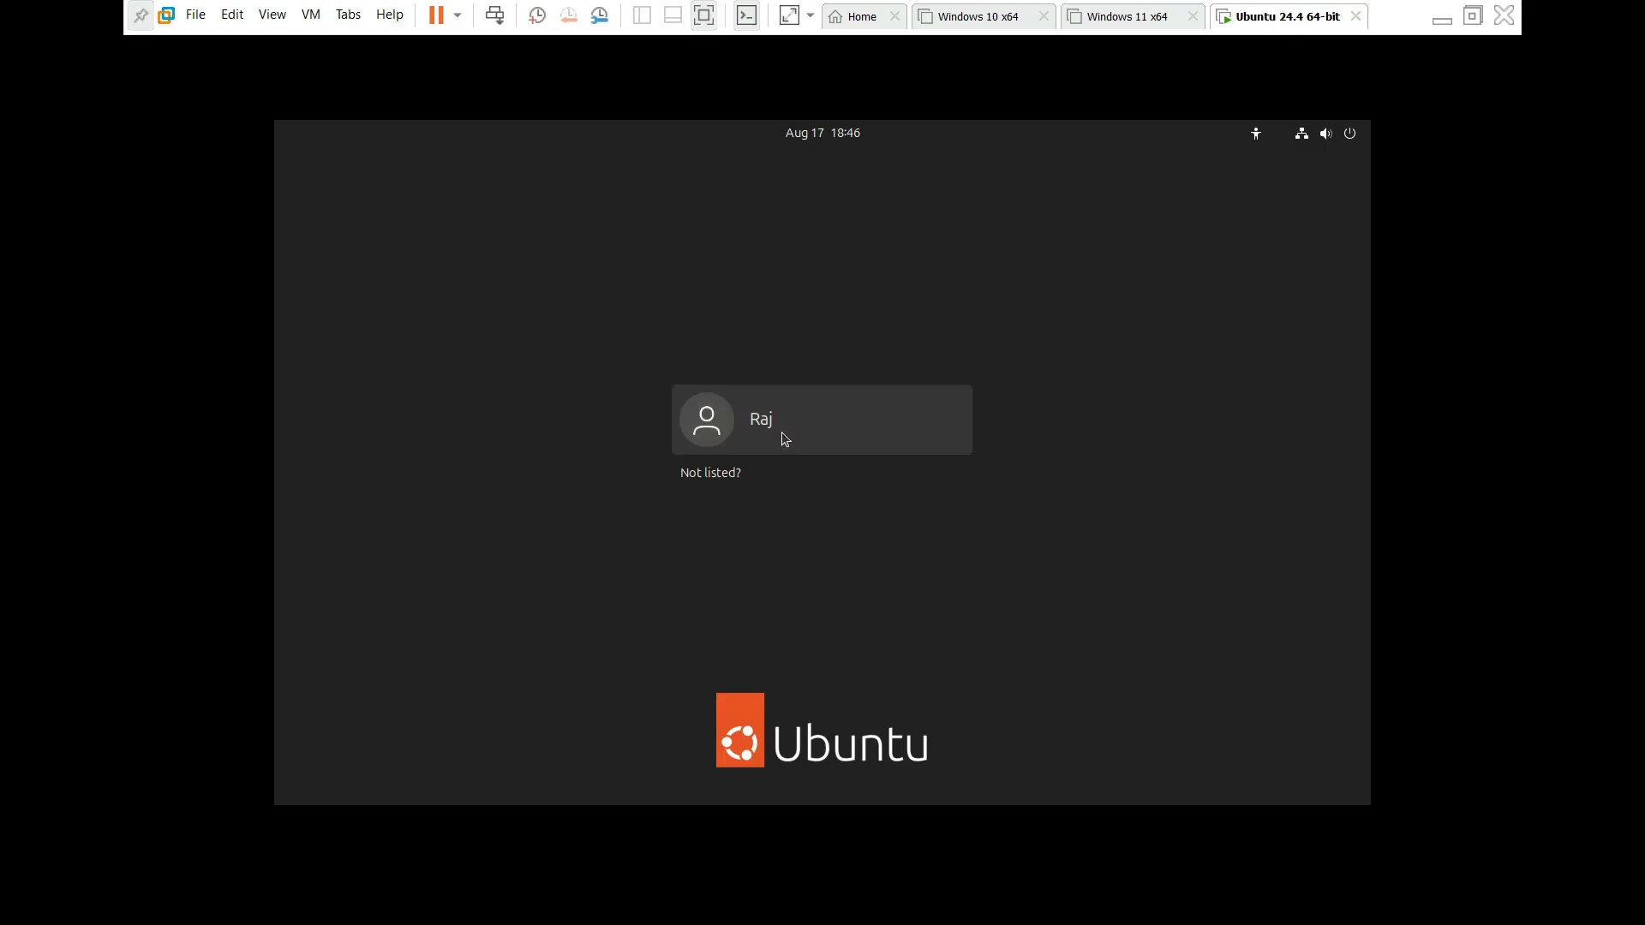
{"action": "type", "text": "********"}
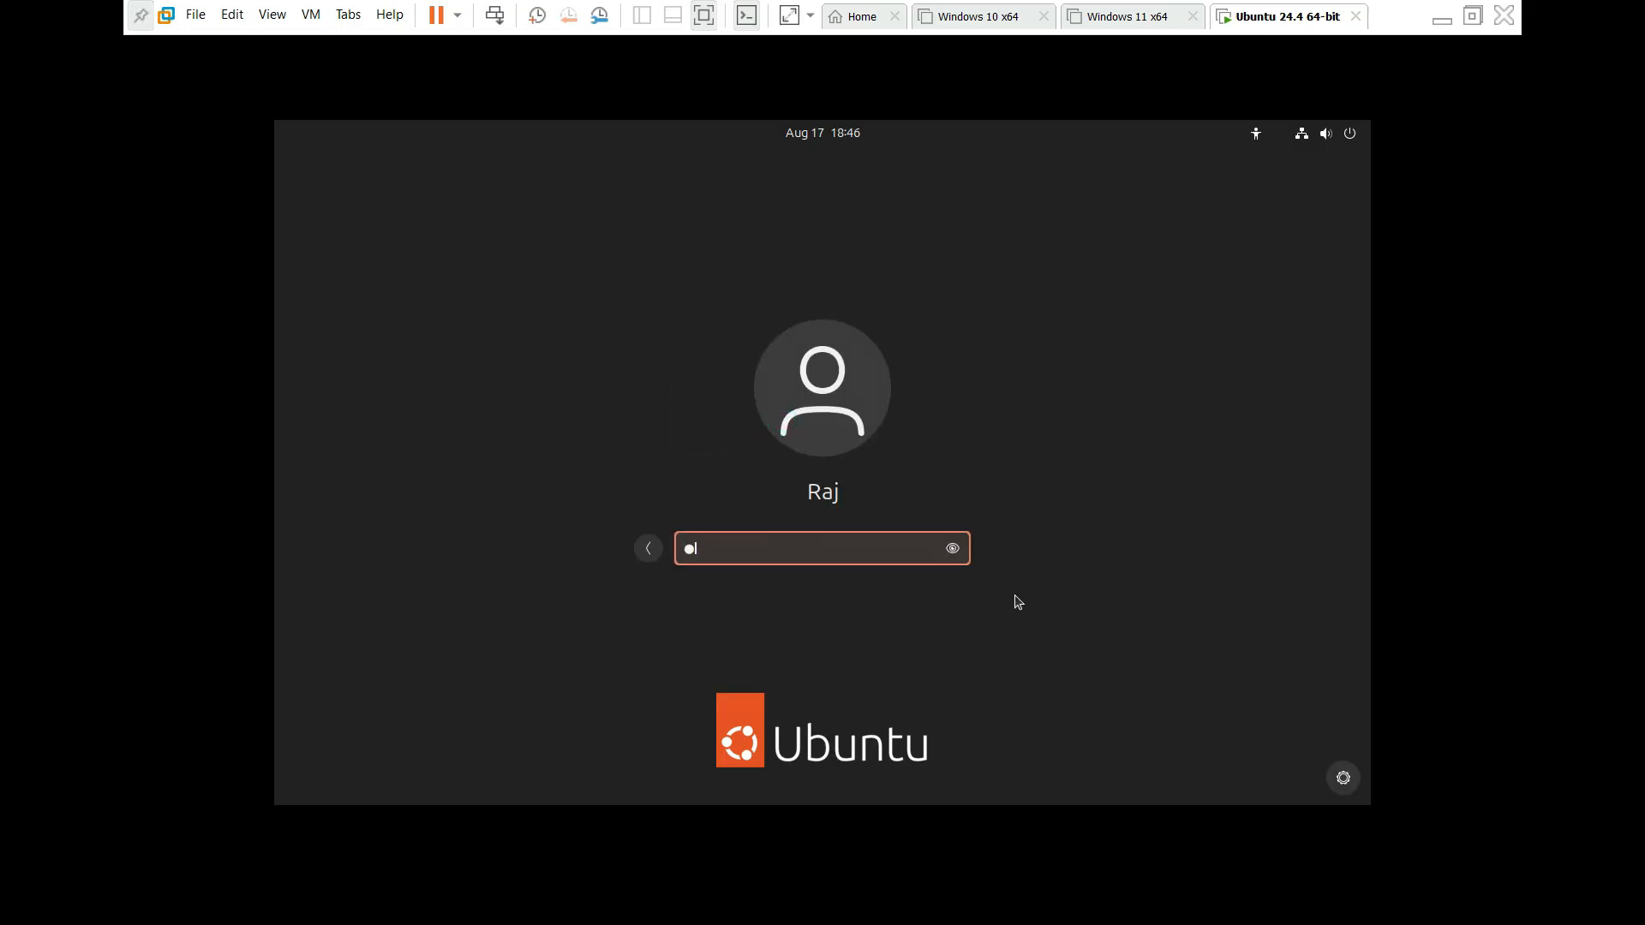
{"action": "key", "text": "Return"}
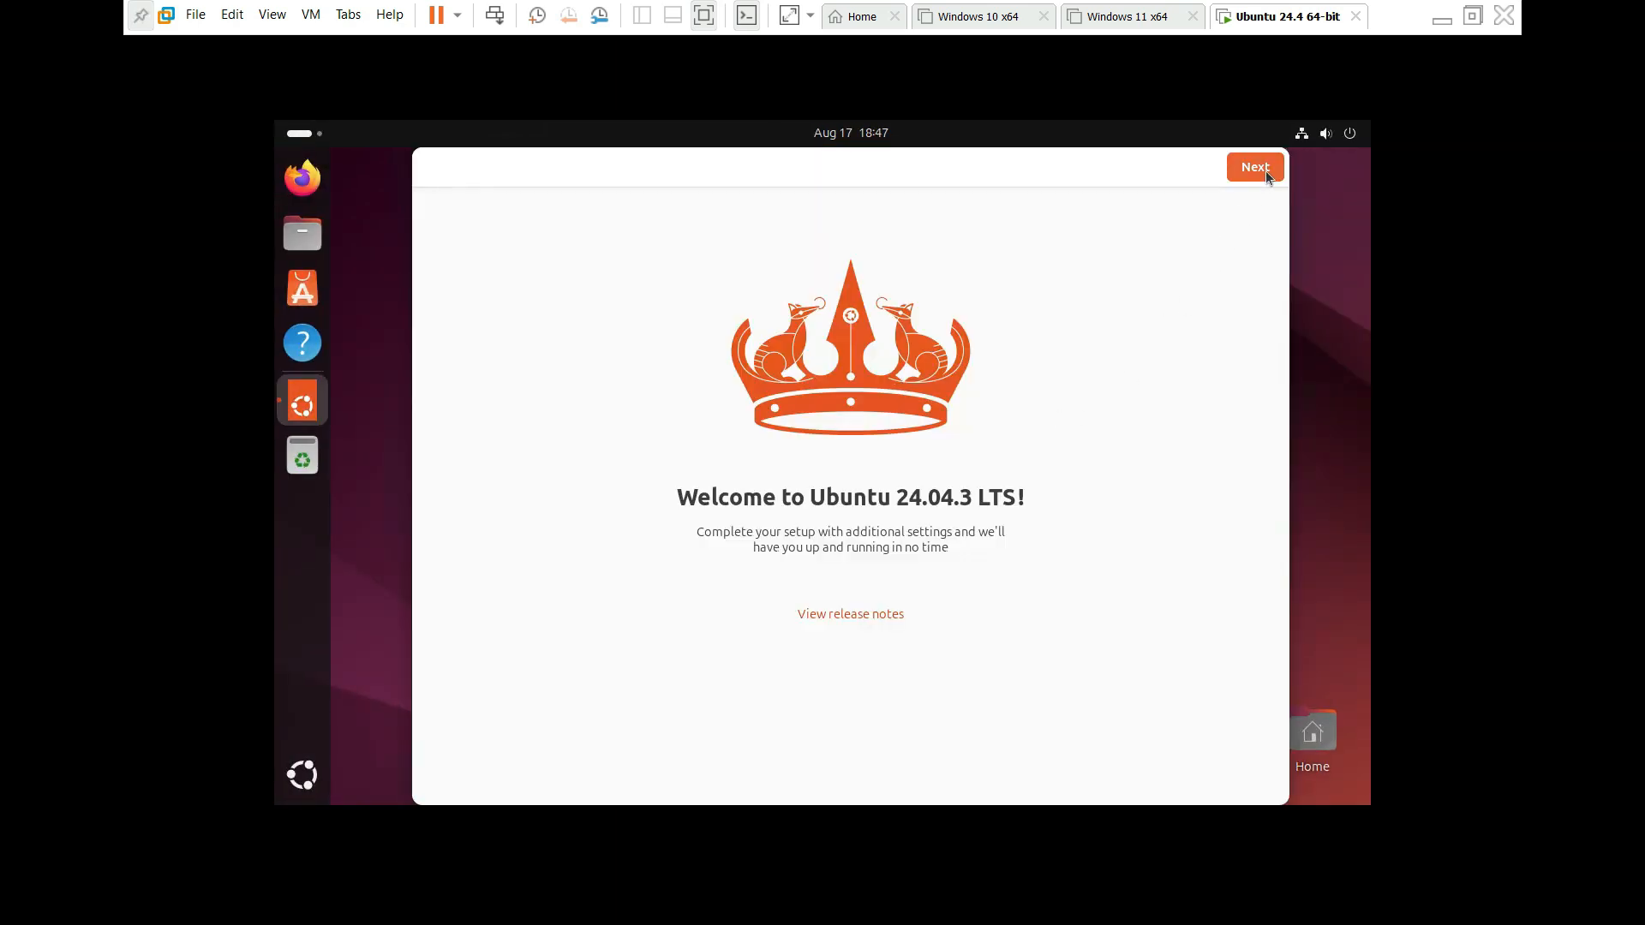
Complete the Ubuntu welcome setup, skipping Ubuntu Pro and agreeing to share system data with the Ubuntu team
{"action": "left_click", "coordinate": [1267, 175]}
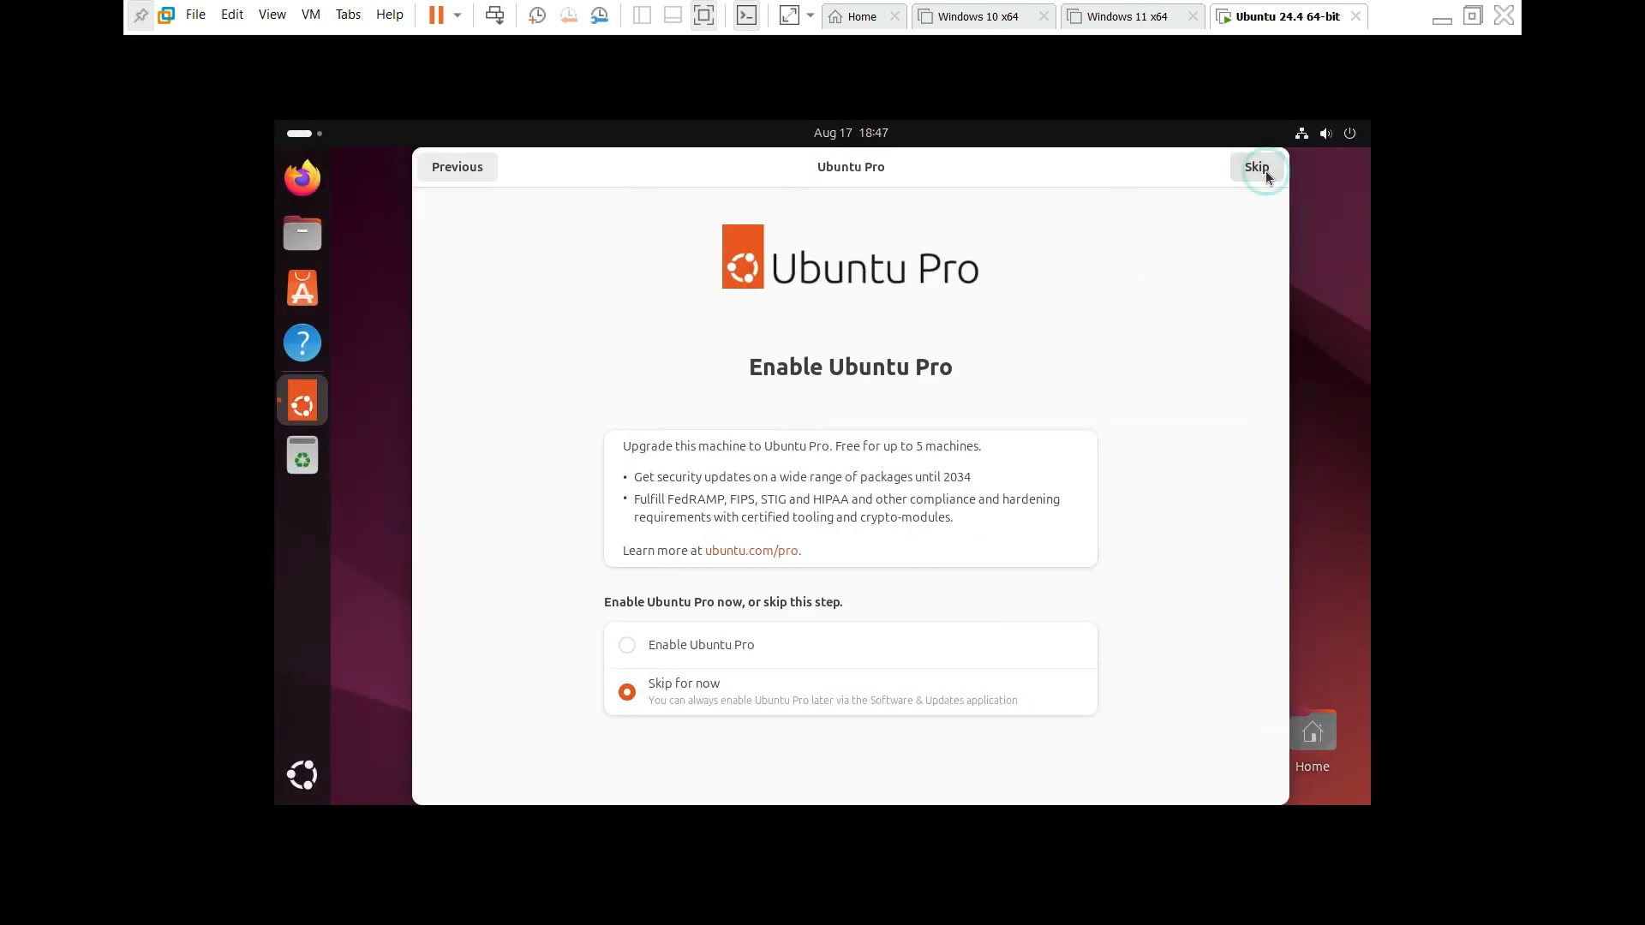
{"action": "left_click", "coordinate": [1265, 171]}
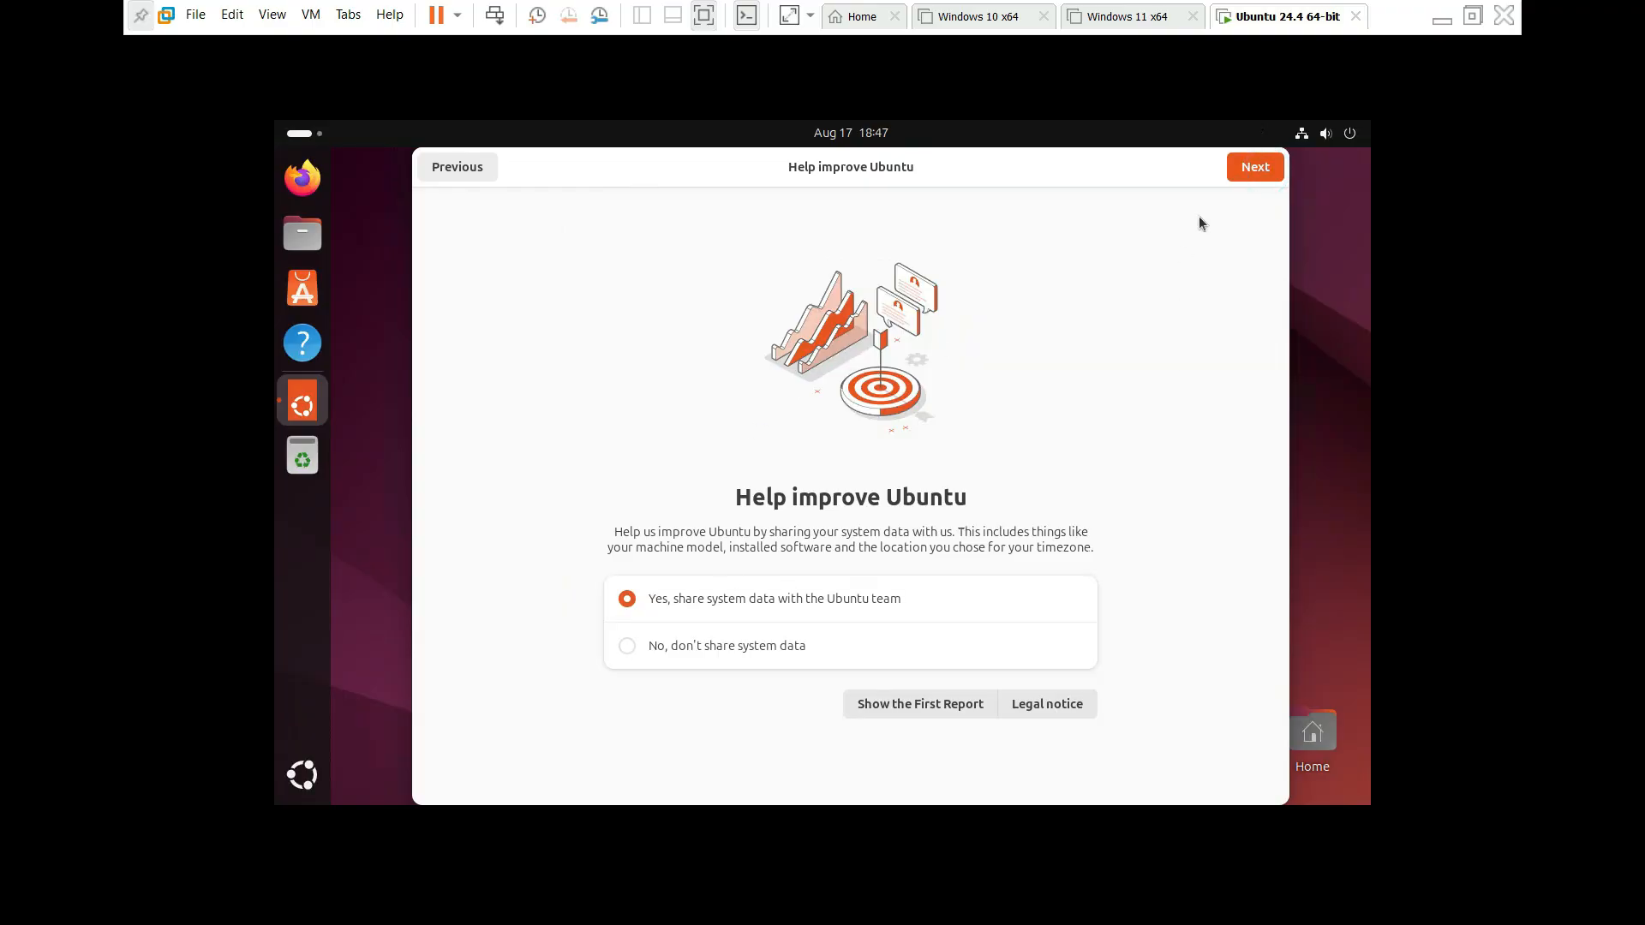
{"action": "left_click", "coordinate": [1273, 168]}
{"action": "left_click", "coordinate": [1251, 176]}
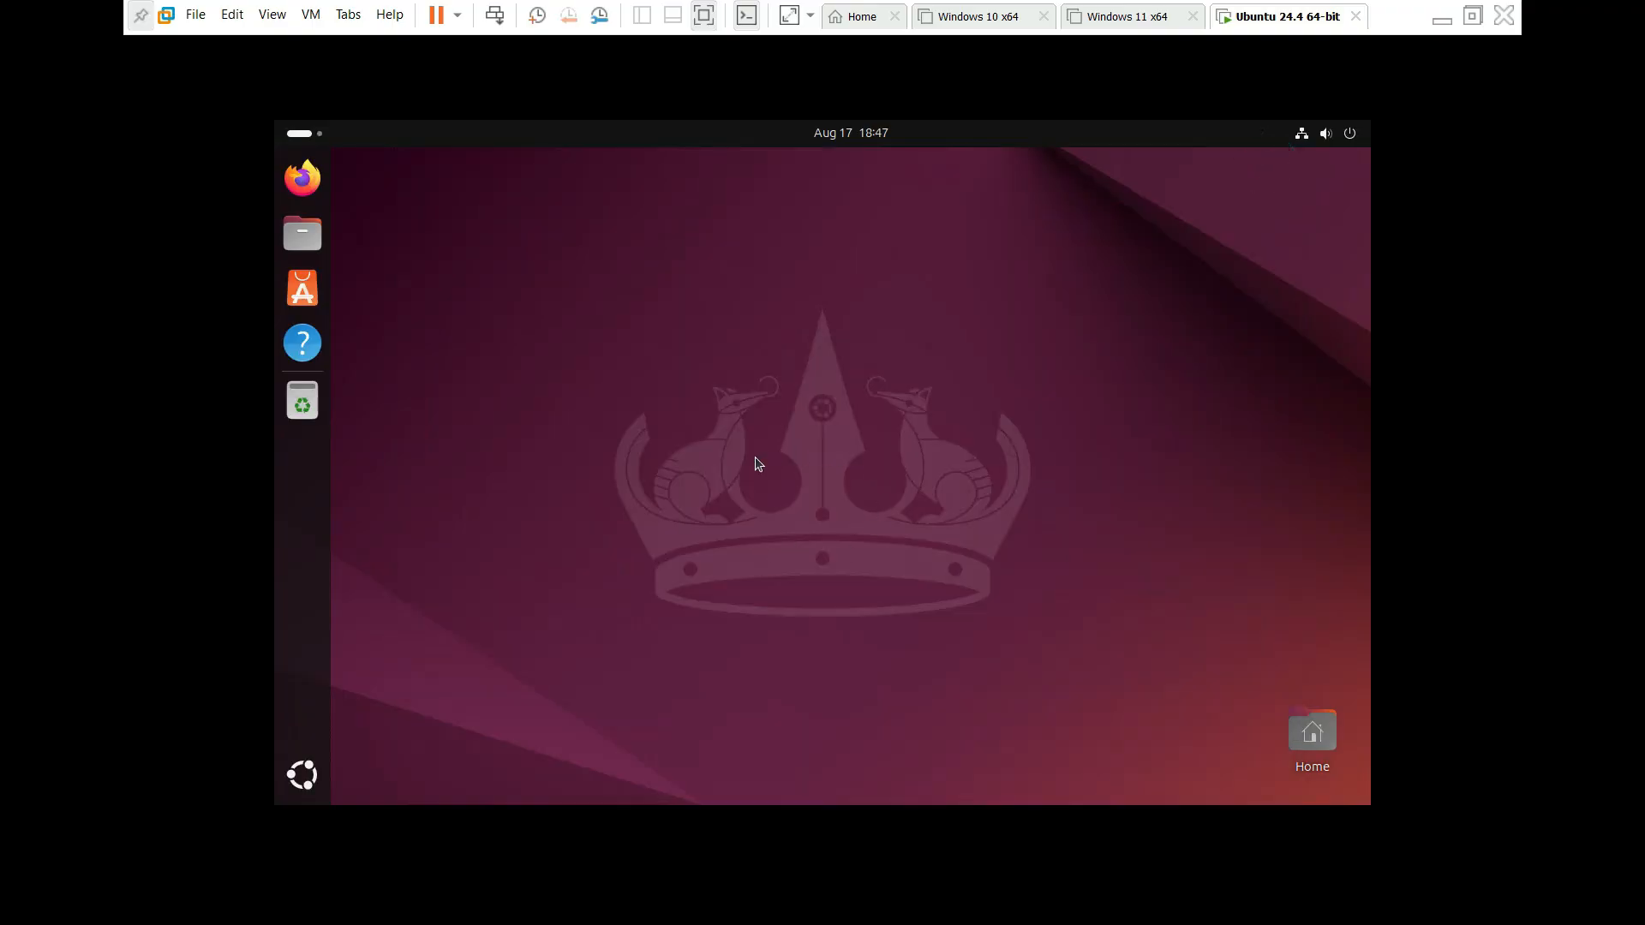